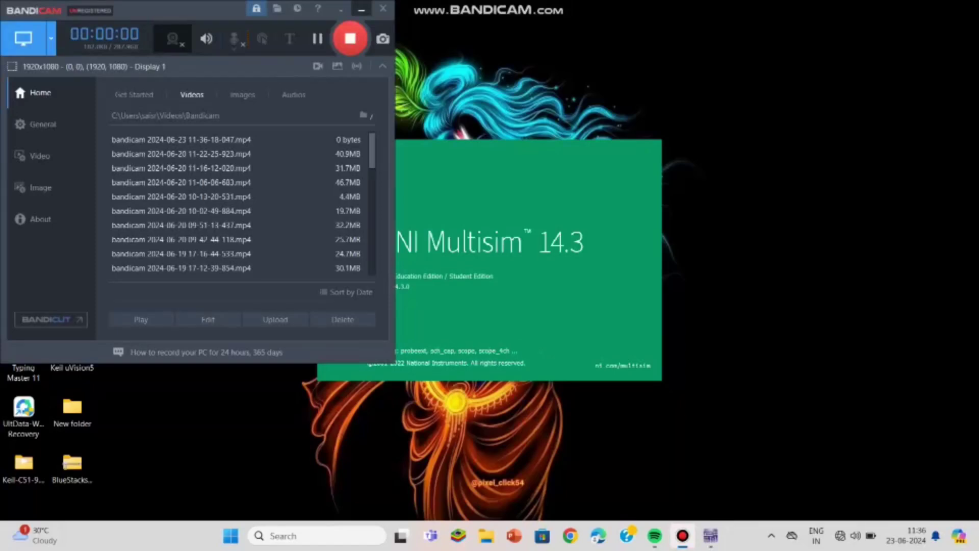
Place the title text "voltage shunt without feedback" near the upper edge of the schematic sheet
{"action": "left_click", "coordinate": [361, 9]}
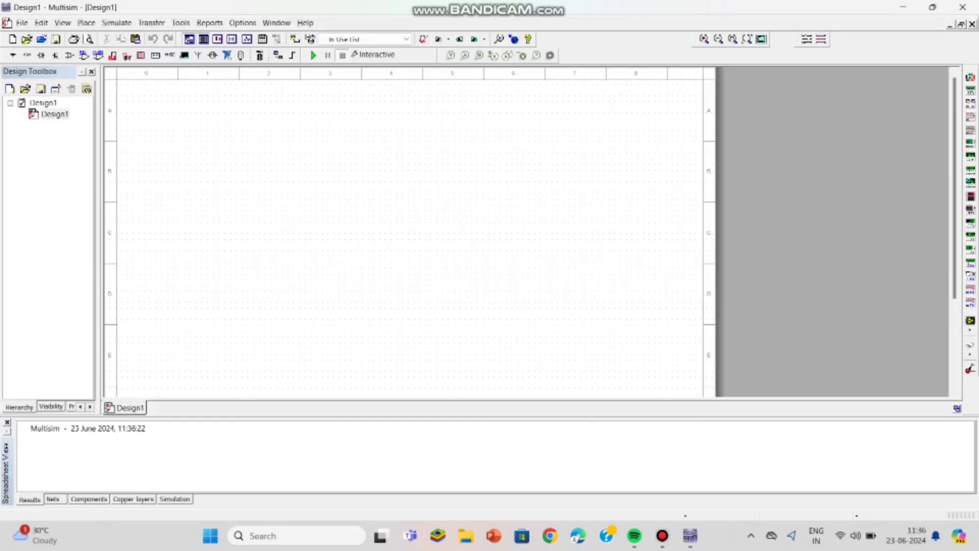
{"action": "left_click", "coordinate": [86, 22]}
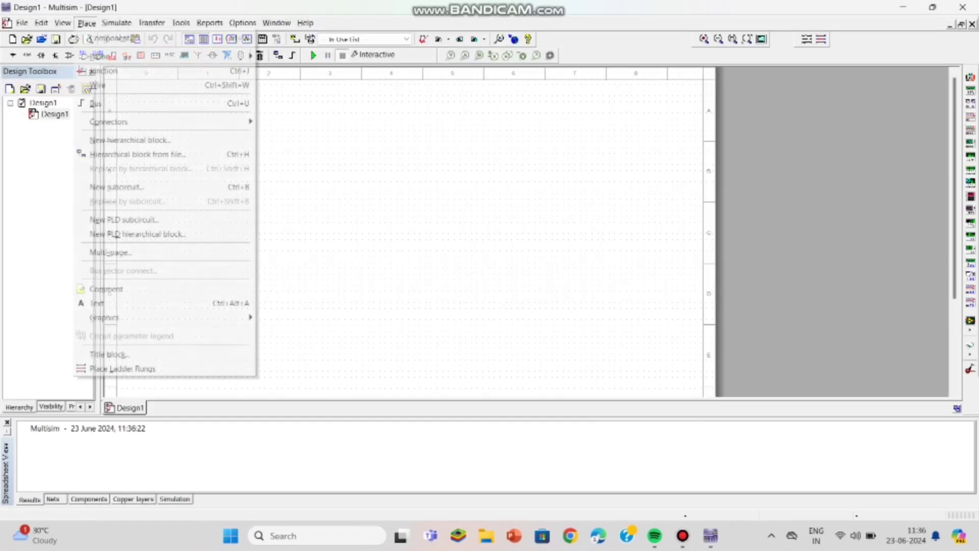
{"action": "left_click", "coordinate": [97, 303]}
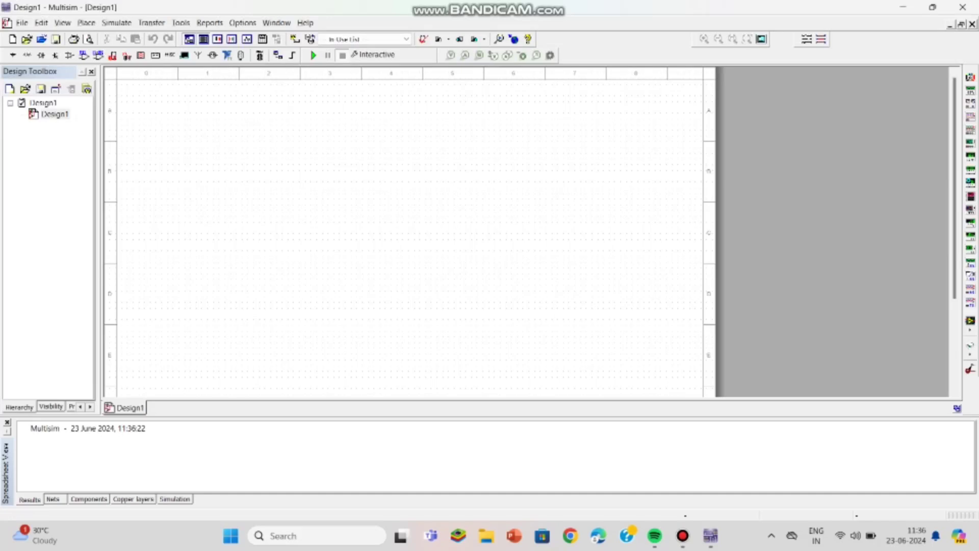
{"action": "left_click", "coordinate": [249, 103]}
{"action": "type", "text": "v"}
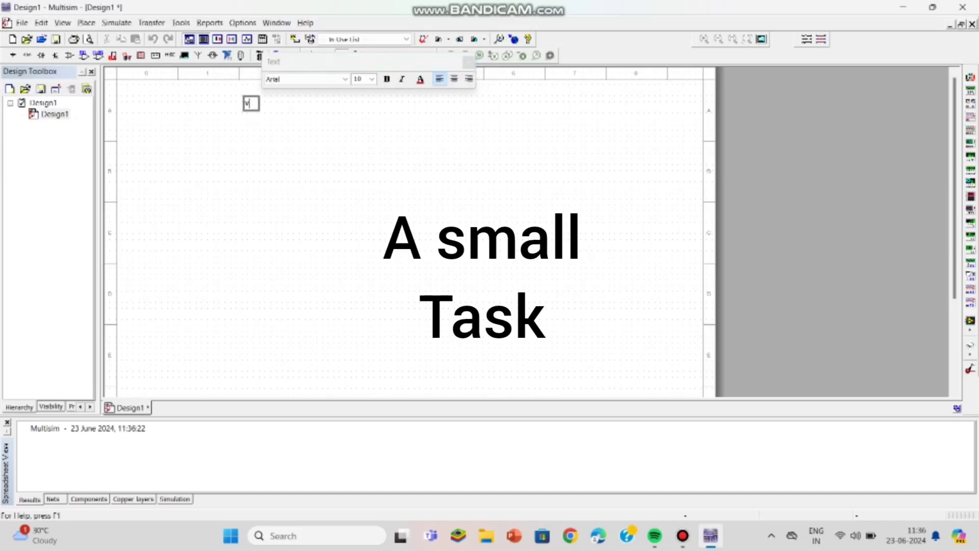
{"action": "type", "text": "oltage sh"}
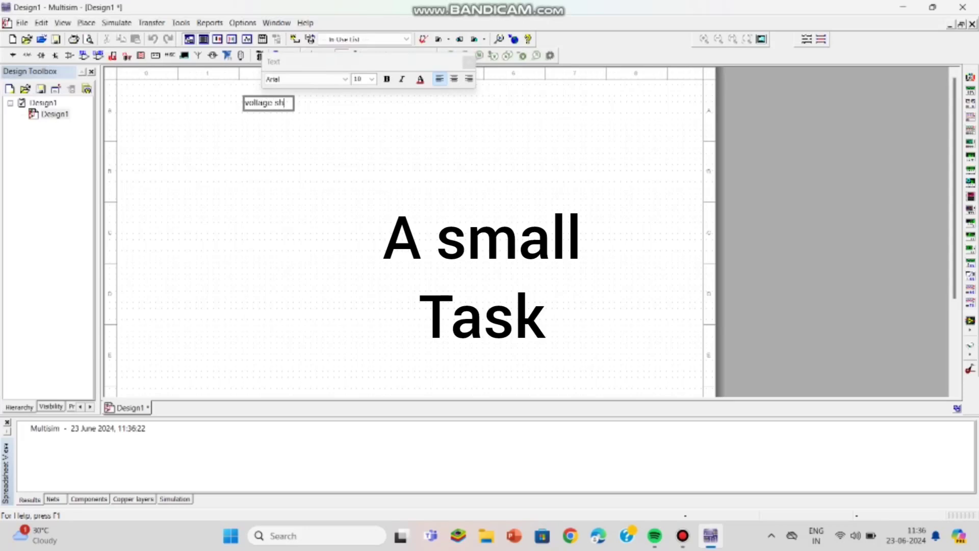
{"action": "type", "text": "unt"}
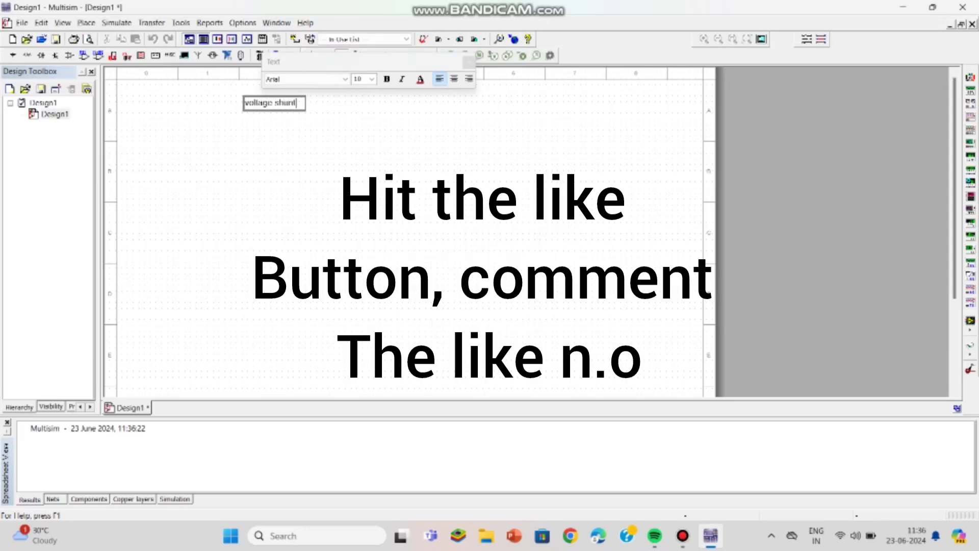
{"action": "type", "text": " without feedba"}
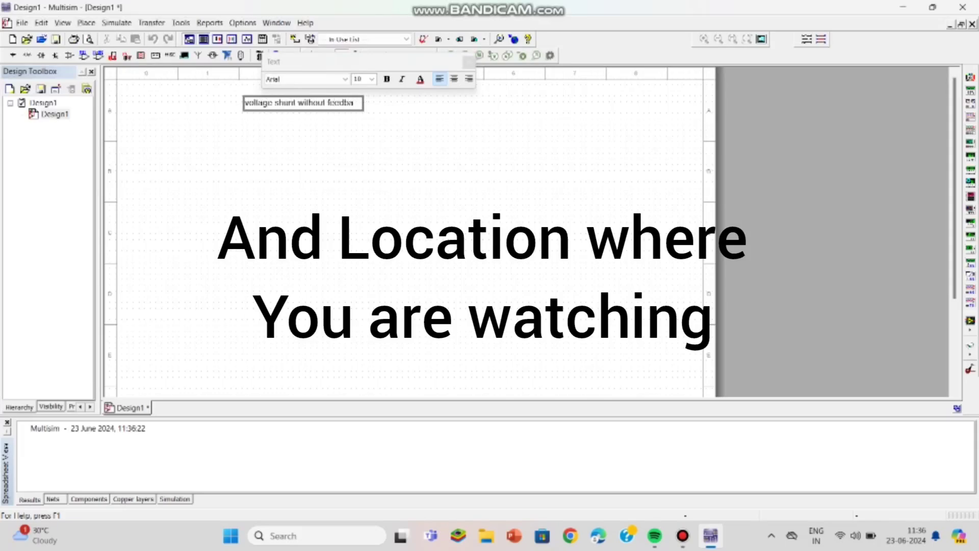
{"action": "type", "text": "ck"}
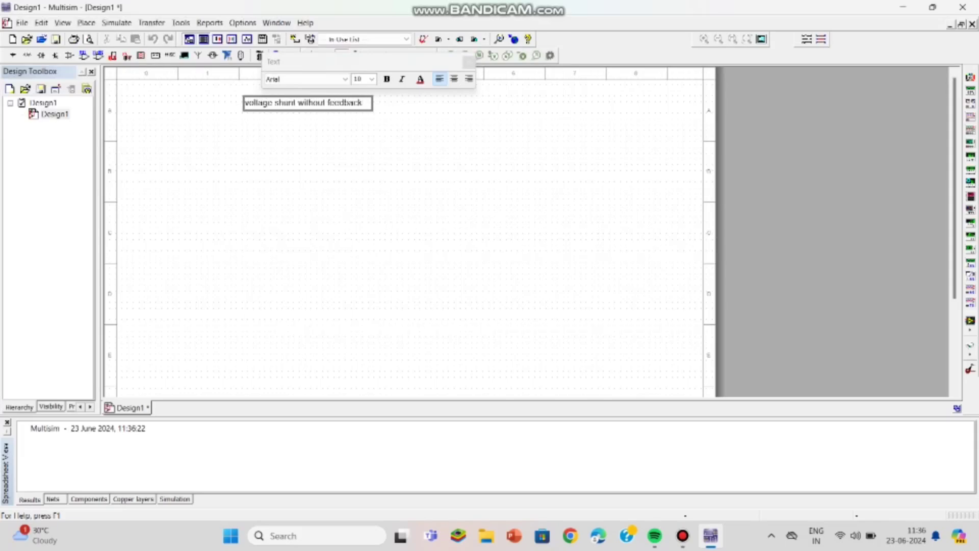
Make the title text bold at size 16 and shift it toward the middle of the sheet's upper edge
{"action": "left_click", "coordinate": [386, 79]}
{"action": "key", "text": "ctrl+b"}
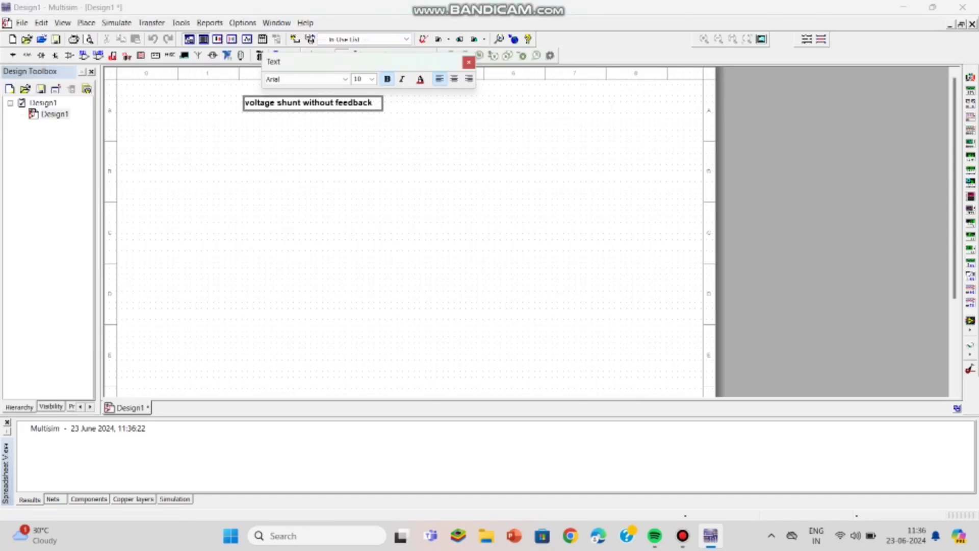
{"action": "left_click", "coordinate": [371, 79]}
{"action": "left_click", "coordinate": [363, 123]}
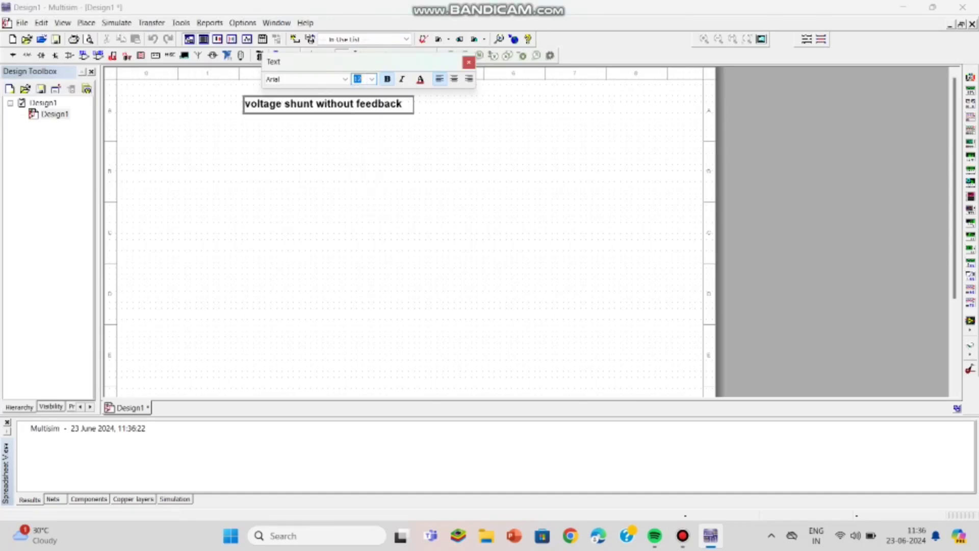
{"action": "key", "text": "alt+Down"}
{"action": "key", "text": "Down"}
{"action": "key", "text": "Down"}
{"action": "key", "text": "Down"}
{"action": "key", "text": "Down"}
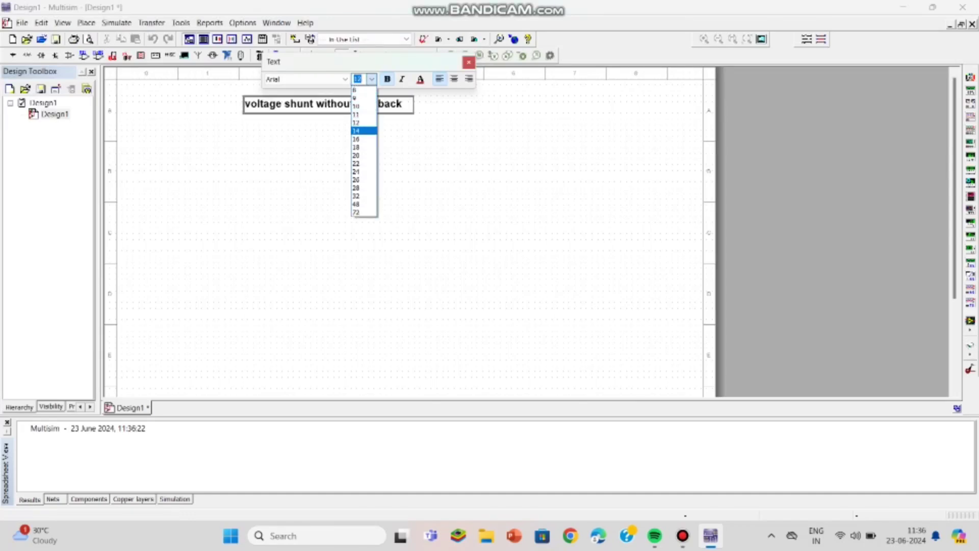
{"action": "key", "text": "Return"}
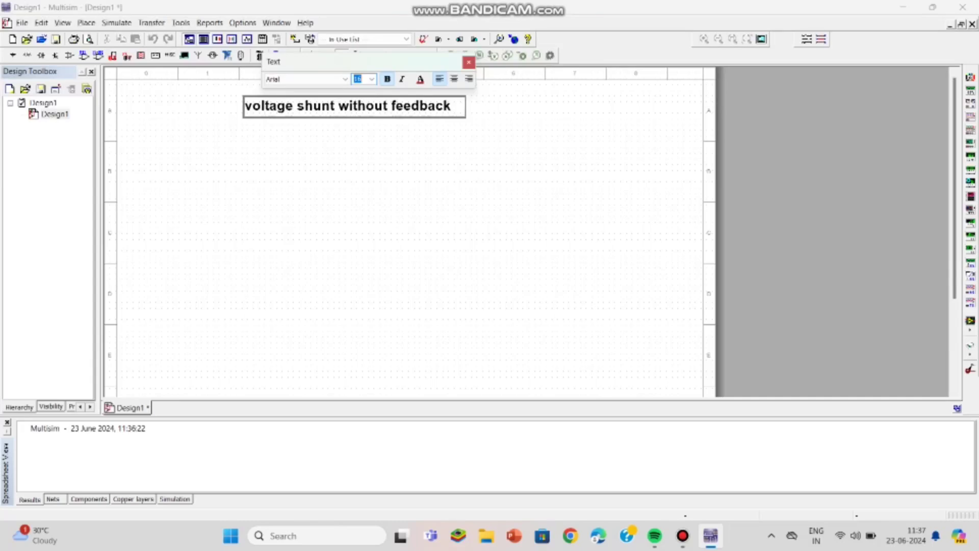
{"action": "key", "text": "Escape"}
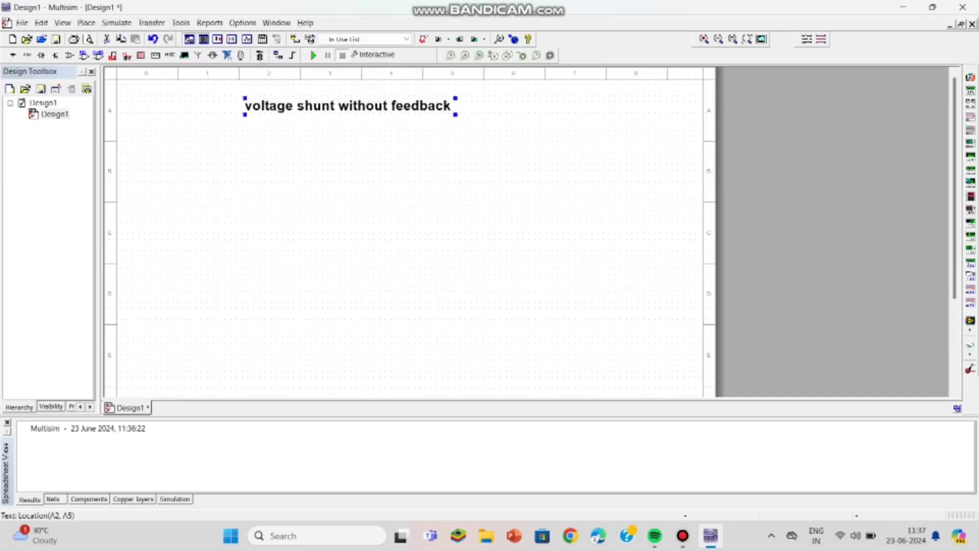
{"action": "left_click_drag", "start_coordinate": [350, 106], "coordinate": [389, 100]}
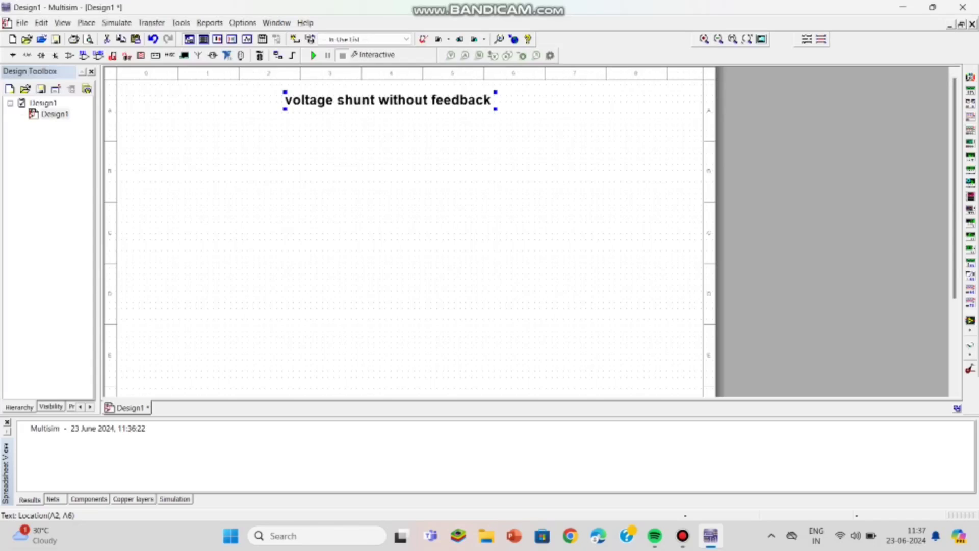
Place an AC_POWER source from the Sources group on the left half of the sheet, below the title
{"action": "key", "text": "alt+p"}
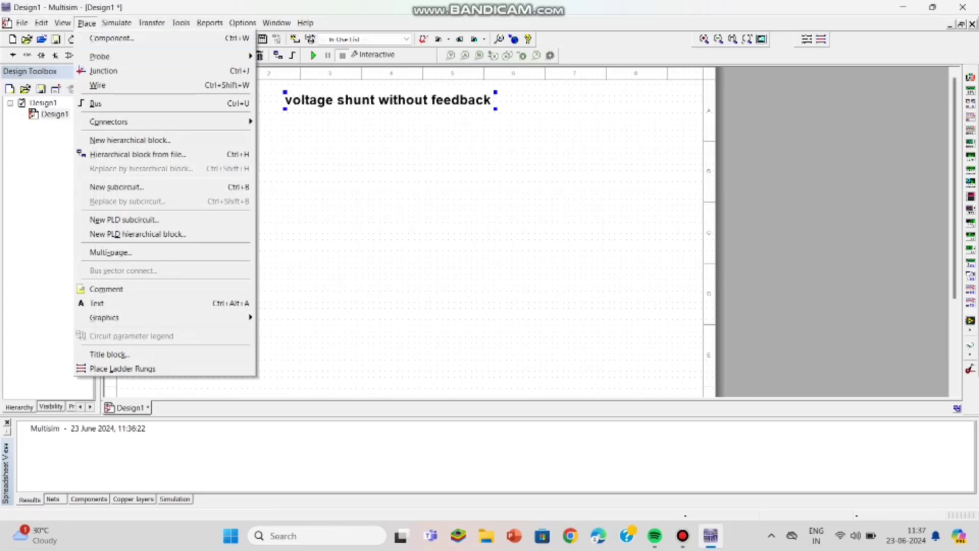
{"action": "left_click", "coordinate": [106, 38]}
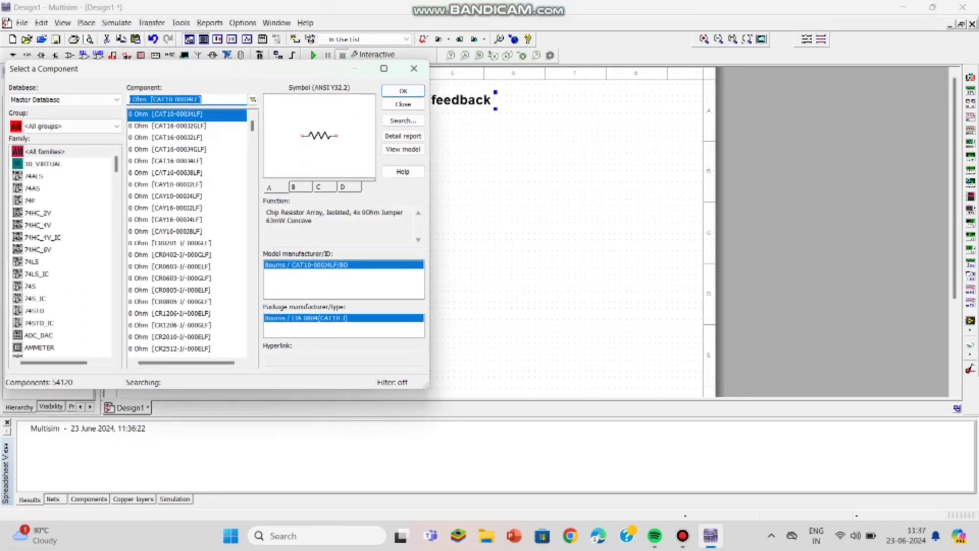
{"action": "key", "text": "BackSpace"}
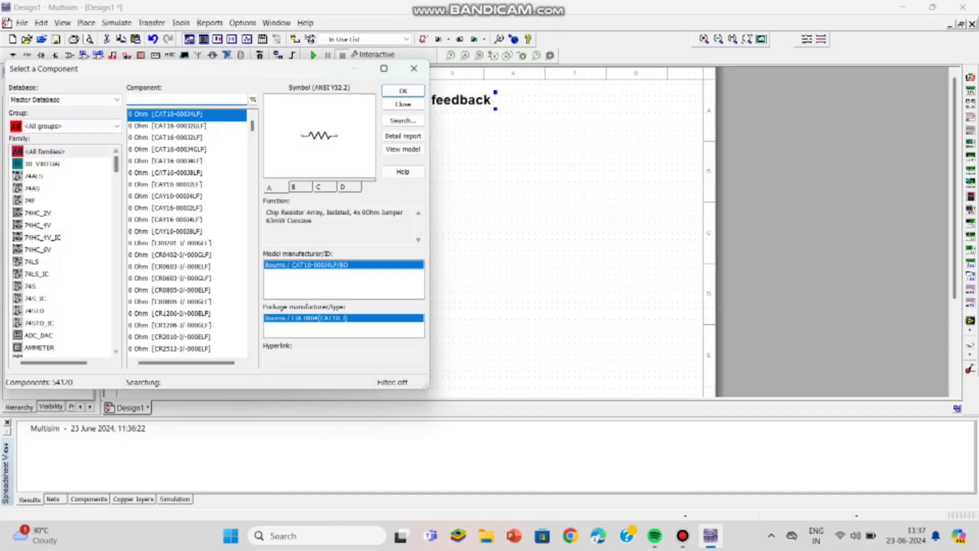
{"action": "left_click", "coordinate": [65, 126]}
{"action": "key", "text": "Down"}
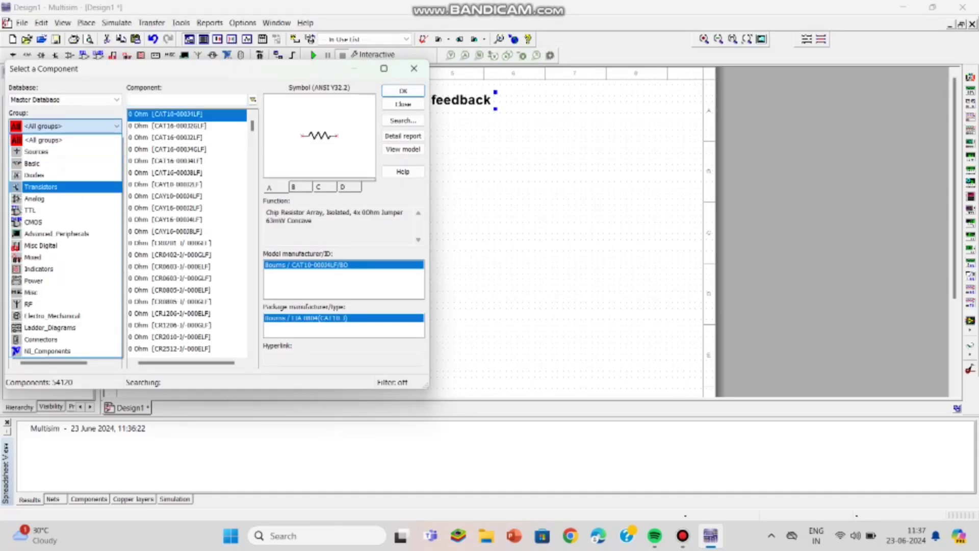
{"action": "key", "text": "Up"}
{"action": "key", "text": "Up"}
{"action": "key", "text": "Up"}
{"action": "key", "text": "Return"}
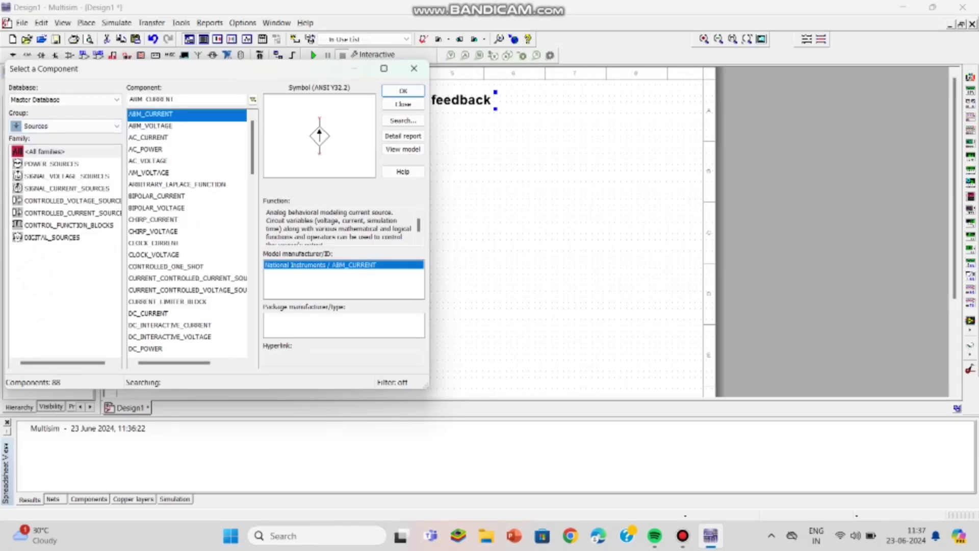
{"action": "left_click", "coordinate": [145, 149]}
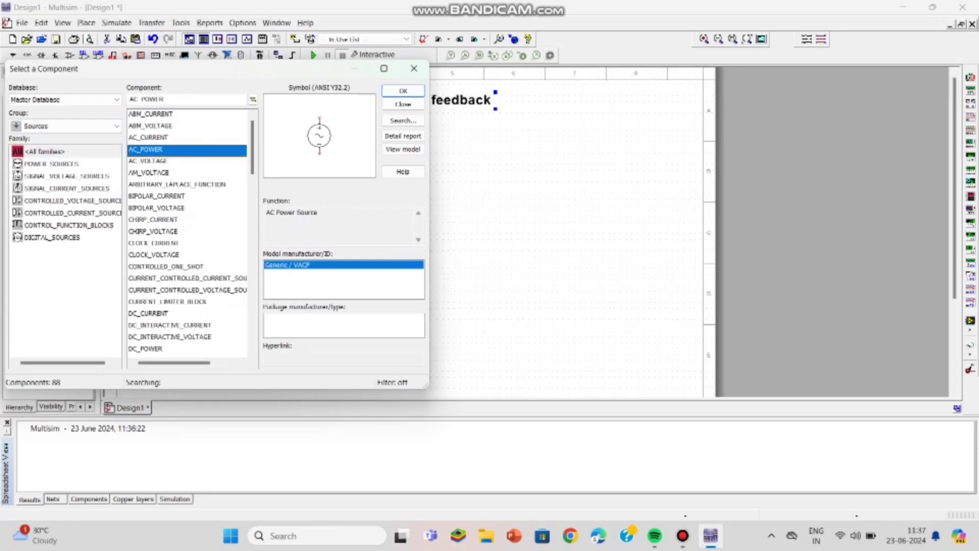
{"action": "left_click", "coordinate": [403, 90]}
{"action": "left_click", "coordinate": [236, 239]}
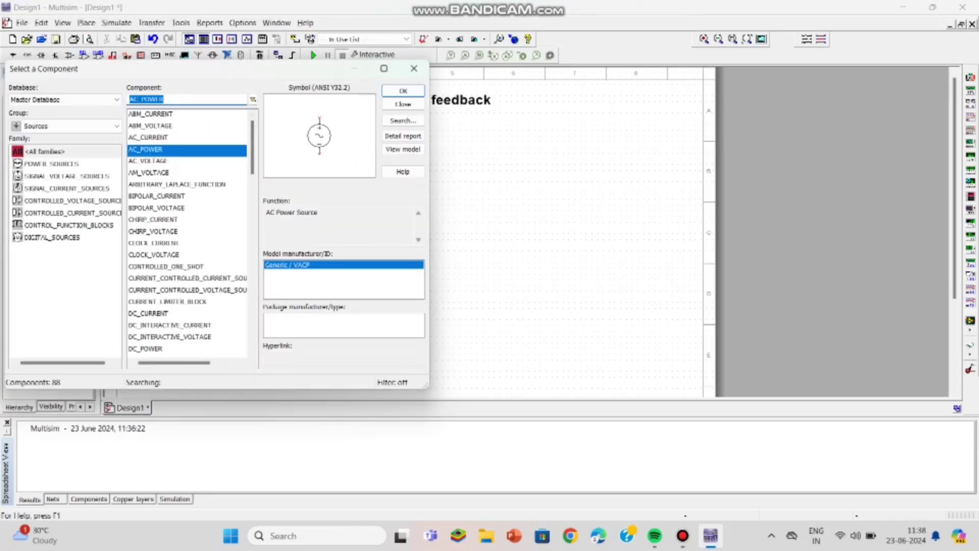
Find the VCC supply among the source components and place it just below the title
{"action": "type", "text": "vcc"}
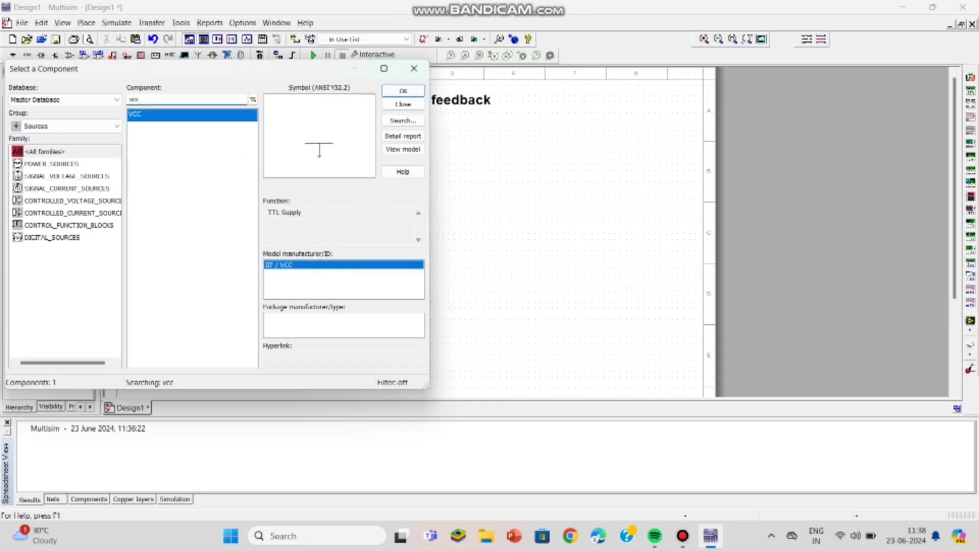
{"action": "left_click", "coordinate": [403, 91]}
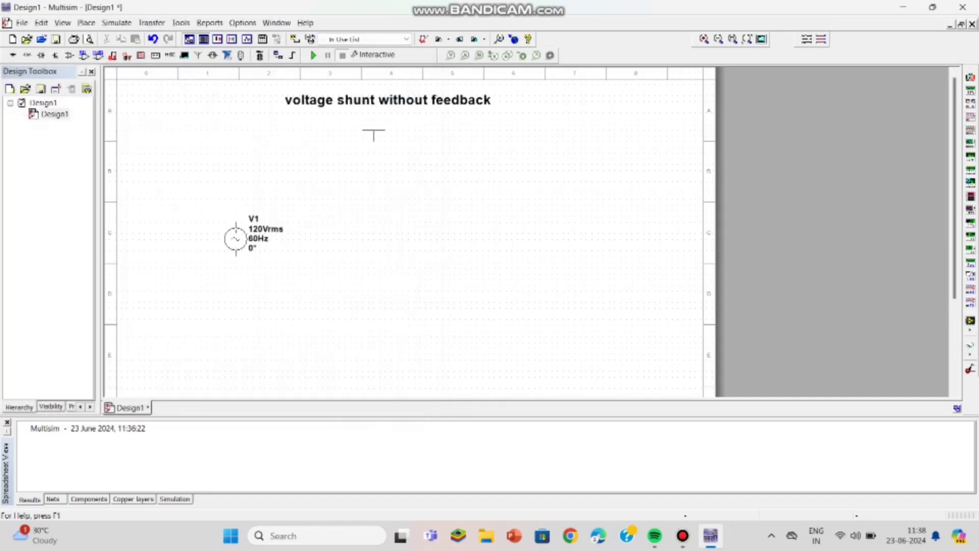
{"action": "left_click", "coordinate": [372, 133]}
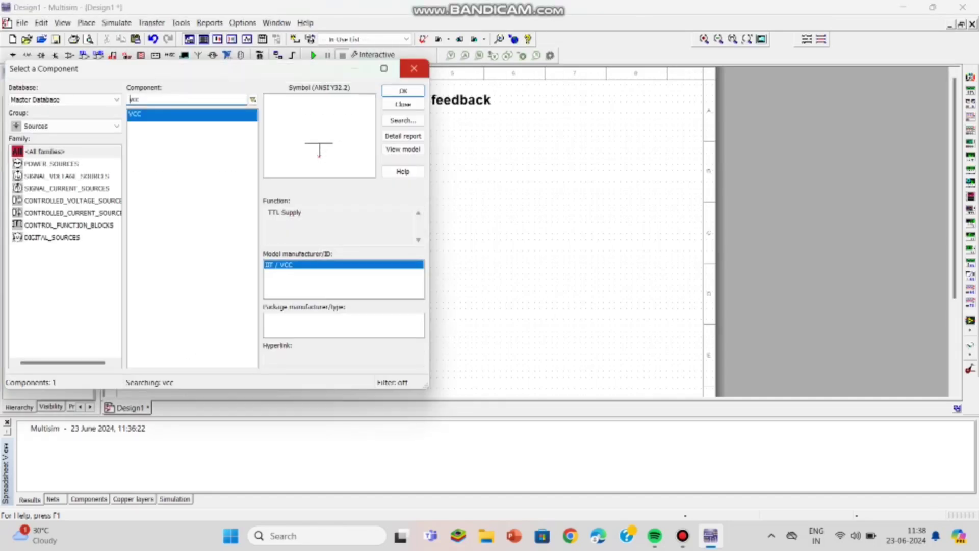
Switch the component group to Basic and search all its families for 2.2k
{"action": "left_click", "coordinate": [65, 126]}
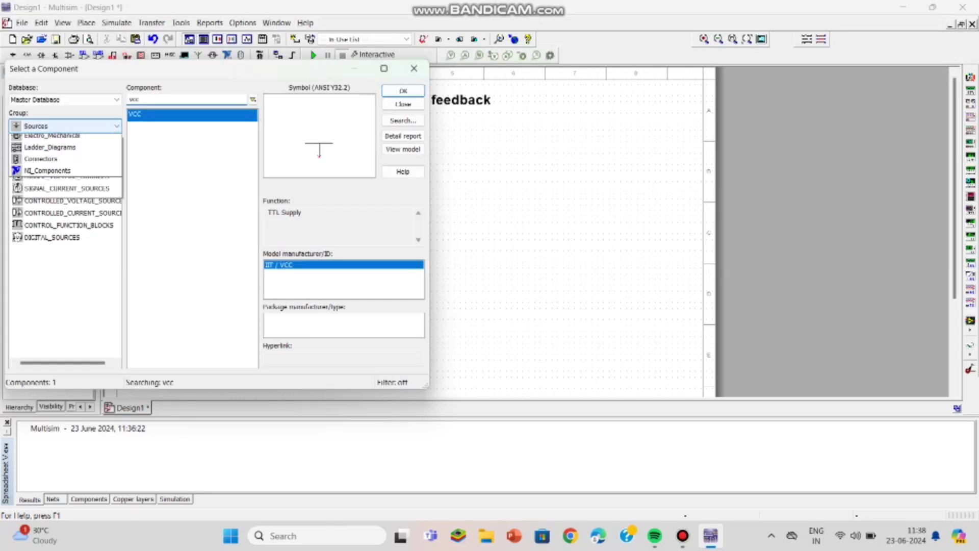
{"action": "left_click", "coordinate": [65, 152]}
{"action": "left_click", "coordinate": [66, 126]}
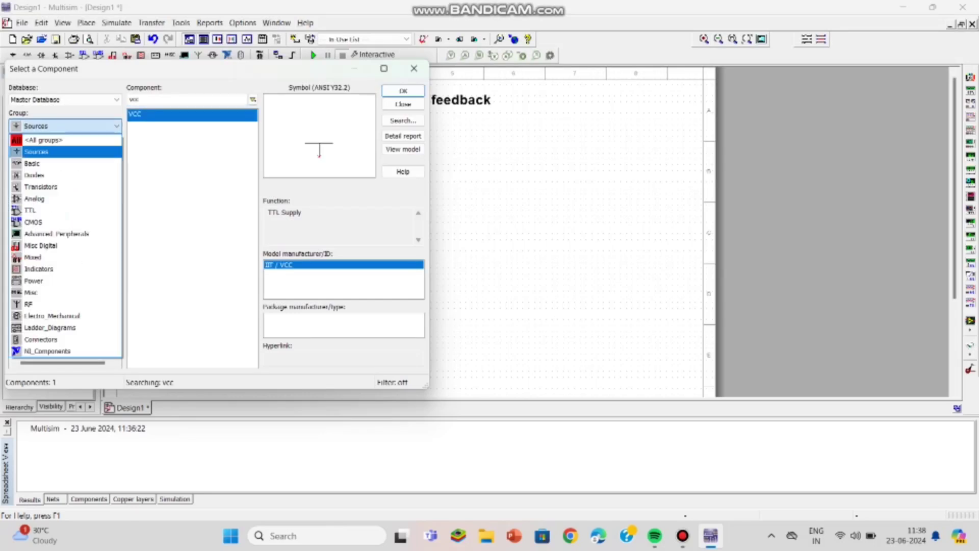
{"action": "left_click", "coordinate": [32, 163]}
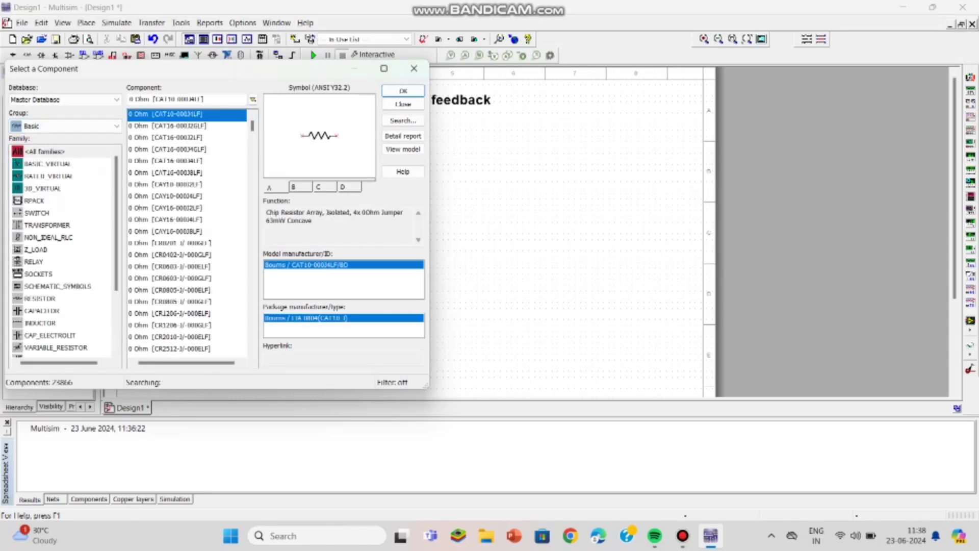
{"action": "type", "text": "2"}
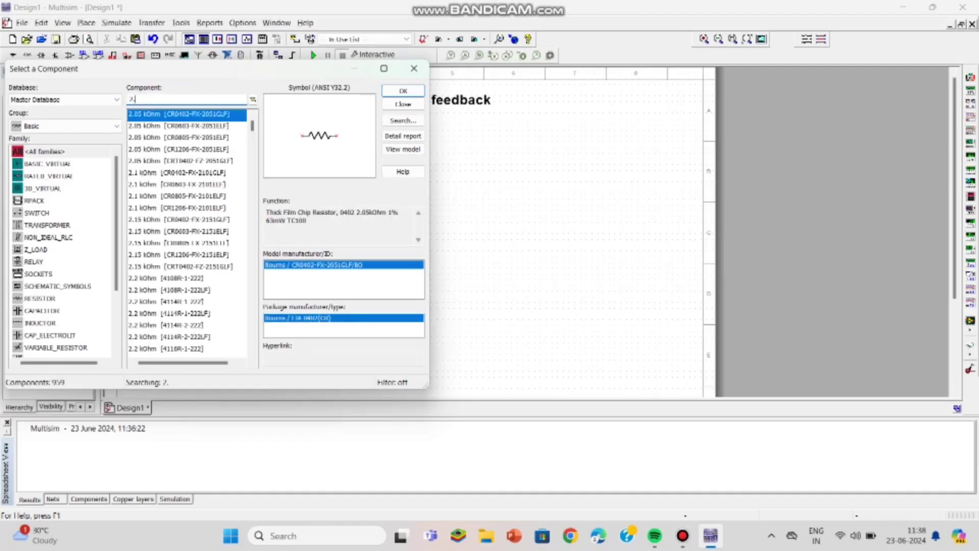
{"action": "type", "text": ".2k"}
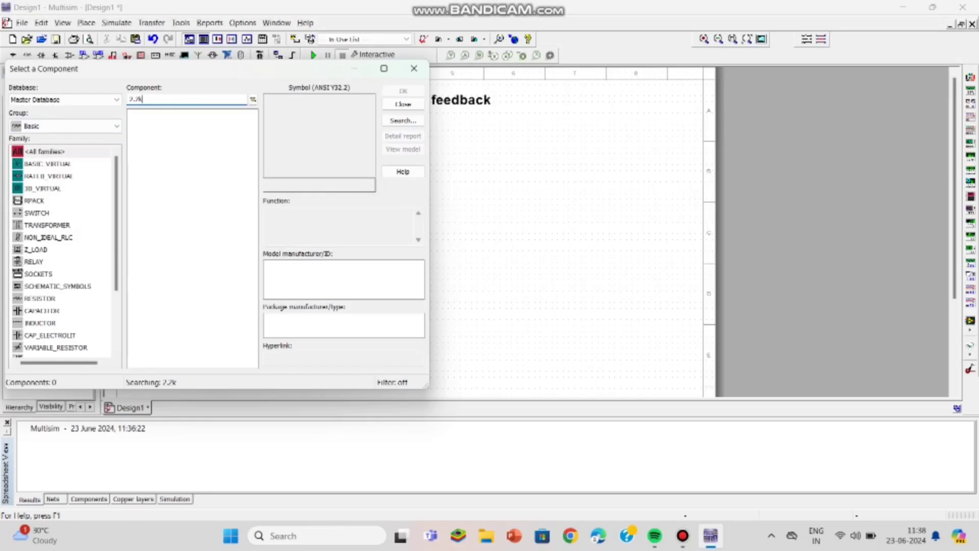
Place a 2.2k resistor from the RESISTOR family above and to the right of the AC source
{"action": "left_click", "coordinate": [40, 299]}
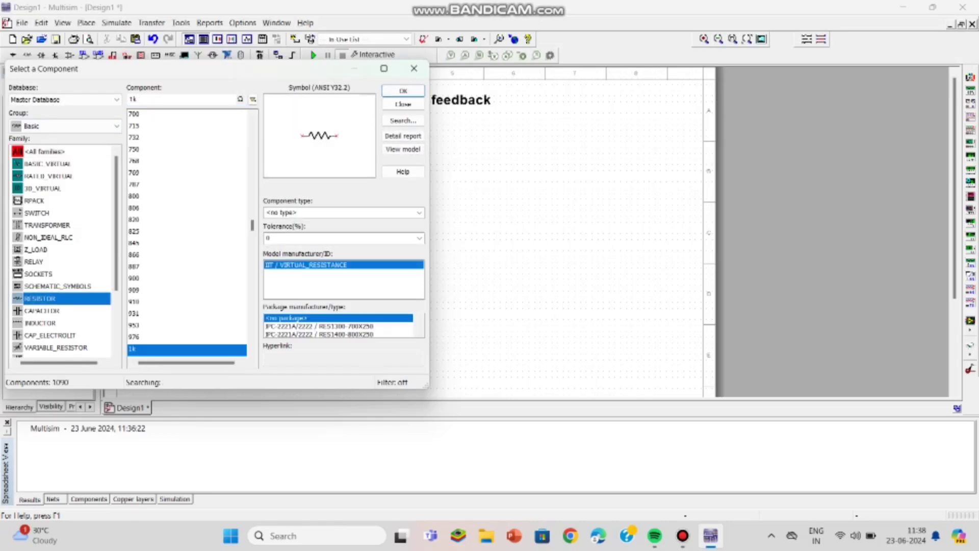
{"action": "left_click", "coordinate": [130, 99]}
{"action": "key", "text": "Delete"}
{"action": "key", "text": "Delete"}
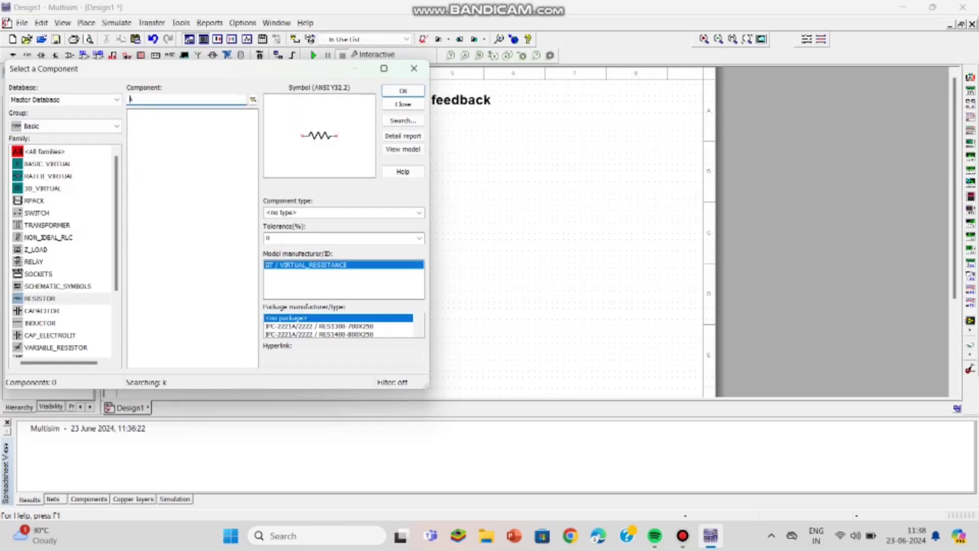
{"action": "type", "text": "2.2k"}
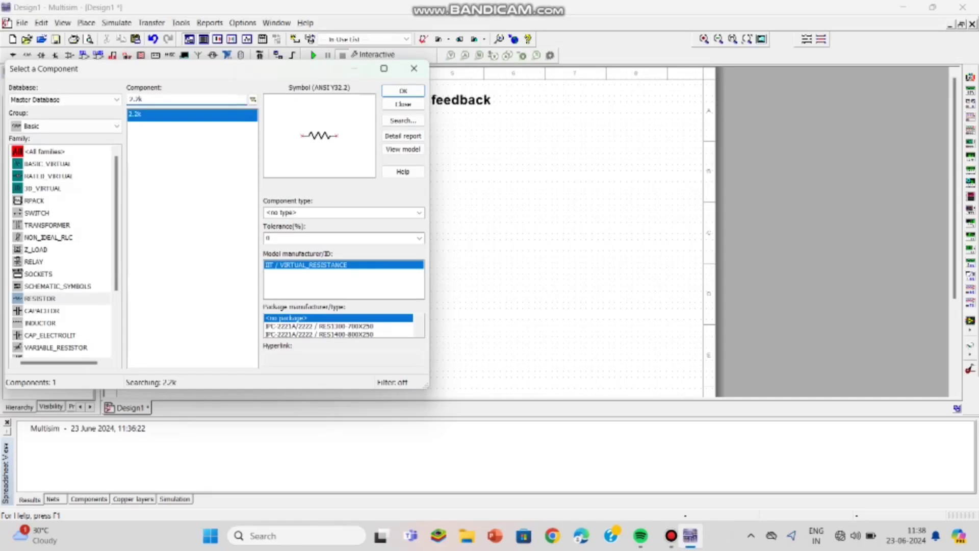
{"action": "left_click", "coordinate": [403, 90]}
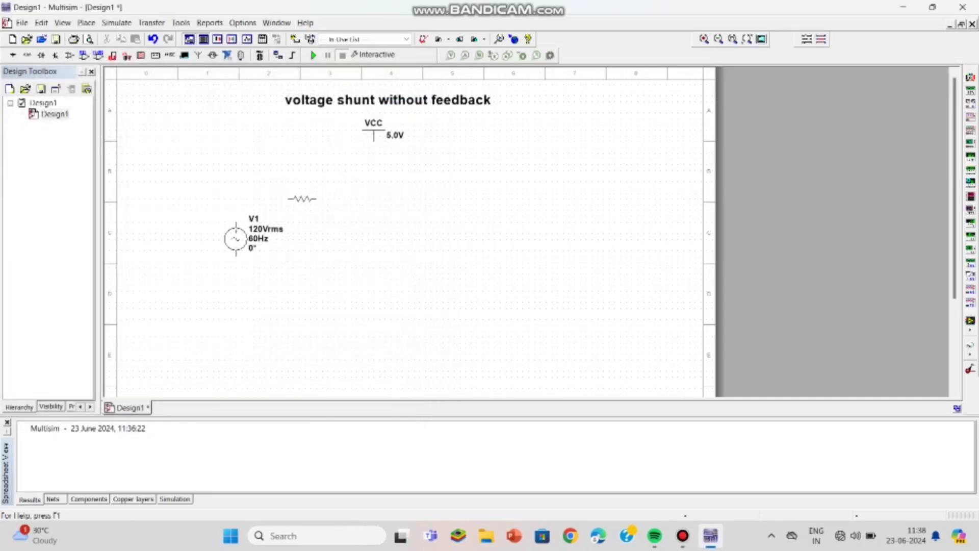
{"action": "left_click", "coordinate": [296, 198]}
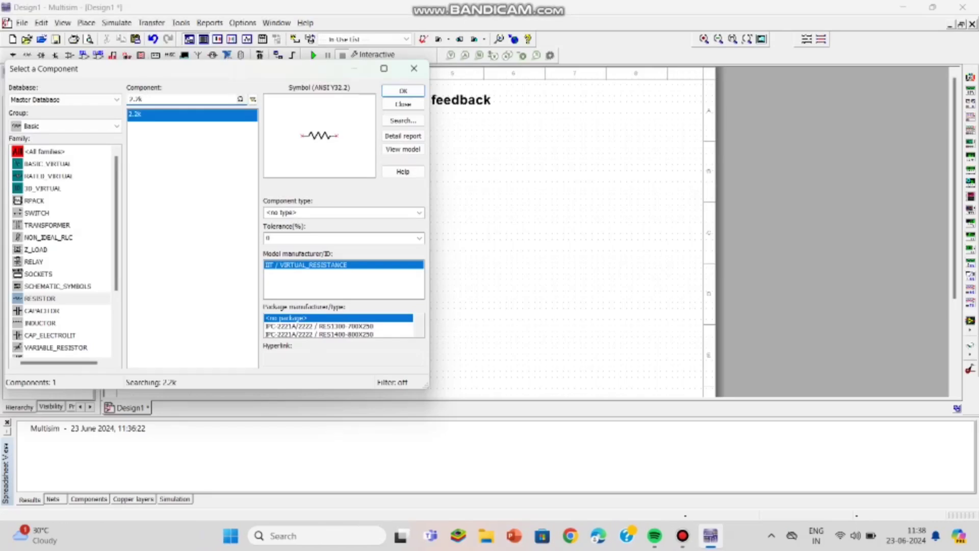
Place a vertical 33k resistor to the right of the 2.2k resistor, below the VCC supply
{"action": "key", "text": "Delete"}
{"action": "key", "text": "Delete"}
{"action": "key", "text": "Delete"}
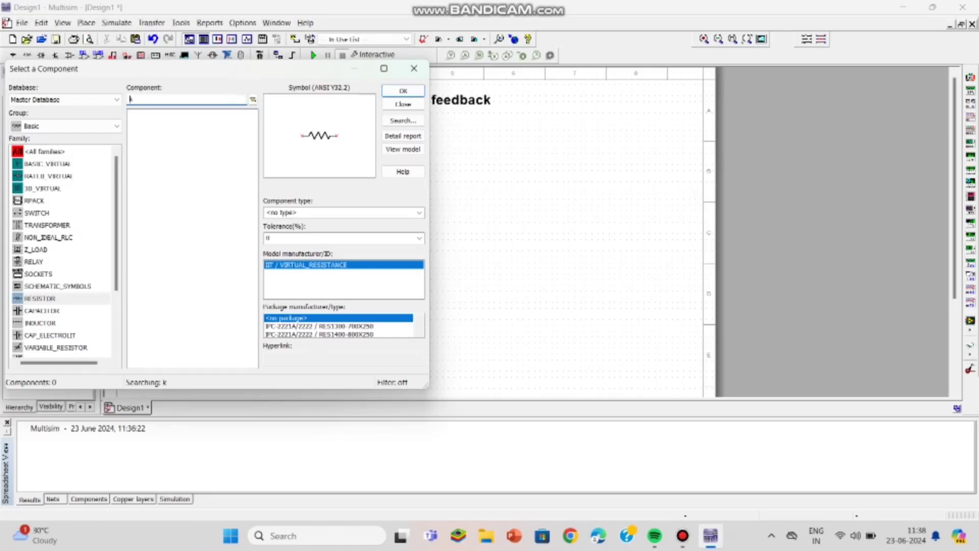
{"action": "type", "text": "33"}
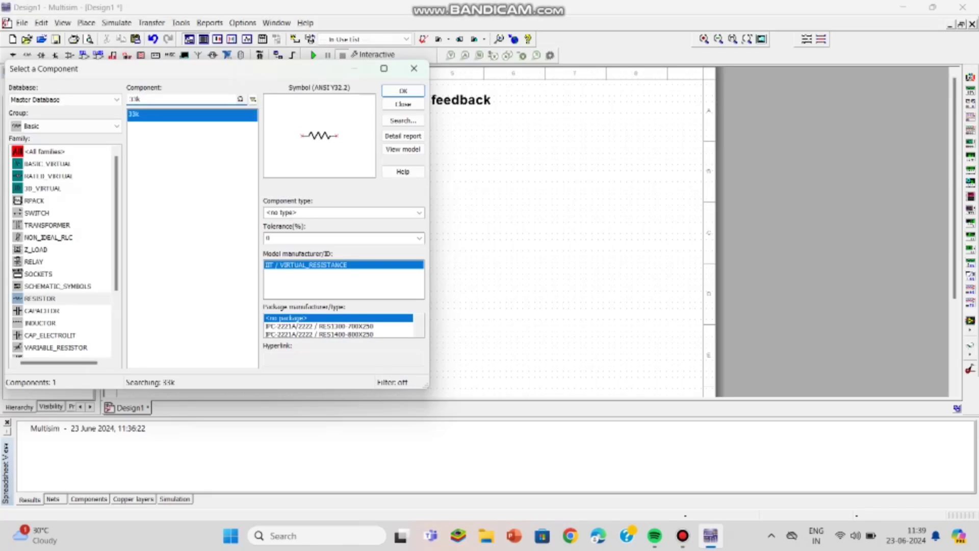
{"action": "key", "text": "Return"}
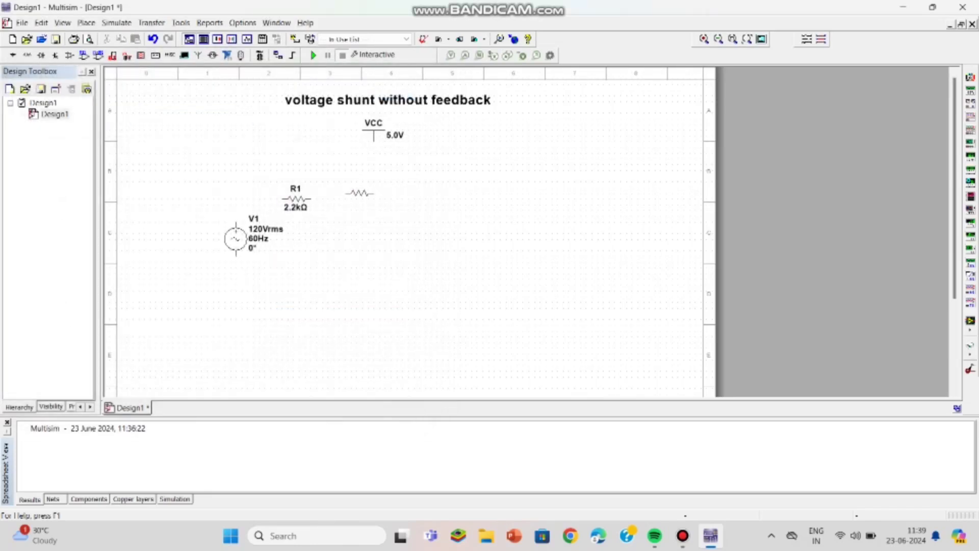
{"action": "key", "text": "ctrl+r"}
{"action": "left_click", "coordinate": [356, 190]}
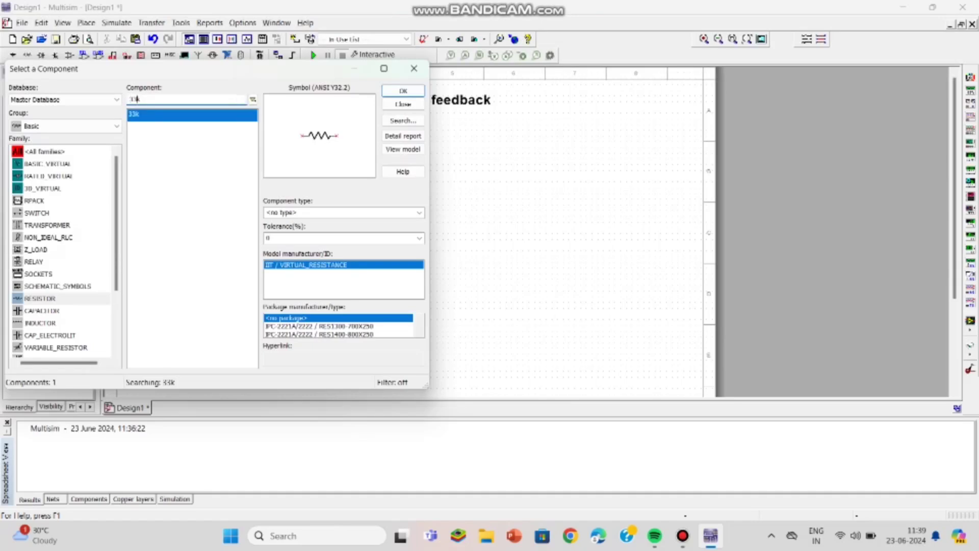
Place a vertical 4.7k resistor to the right of the 33k resistor, slightly higher on the sheet
{"action": "key", "text": "BackSpace"}
{"action": "key", "text": "BackSpace"}
{"action": "key", "text": "BackSpace"}
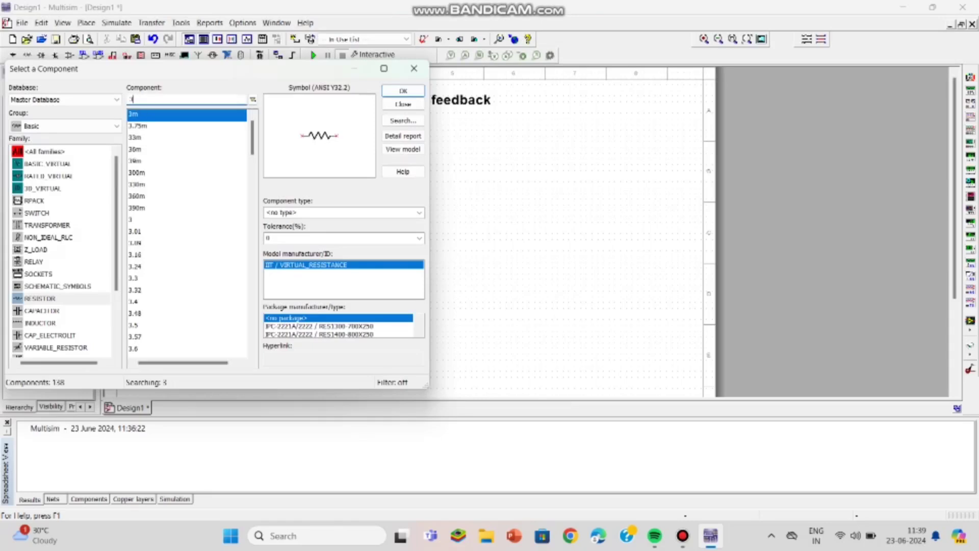
{"action": "type", "text": "4.7k"}
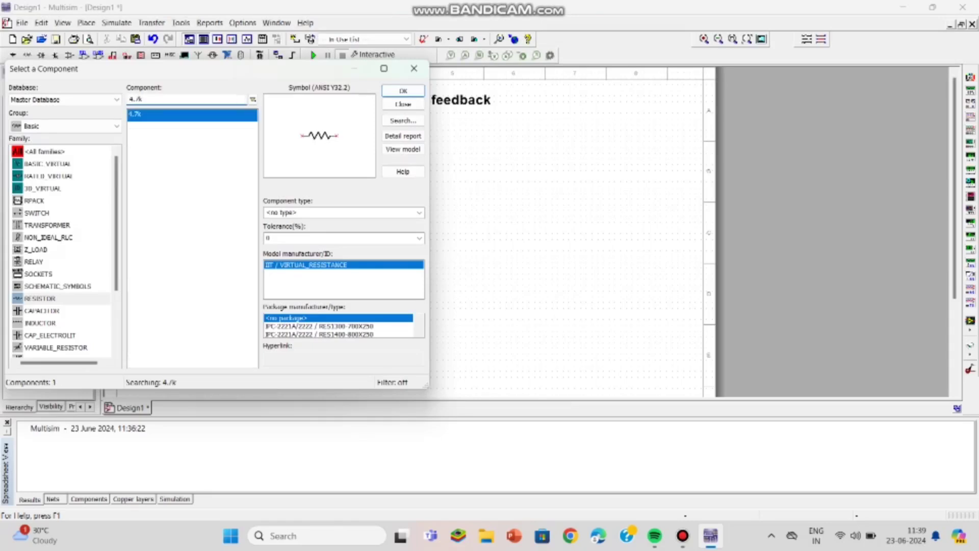
{"action": "key", "text": "Return"}
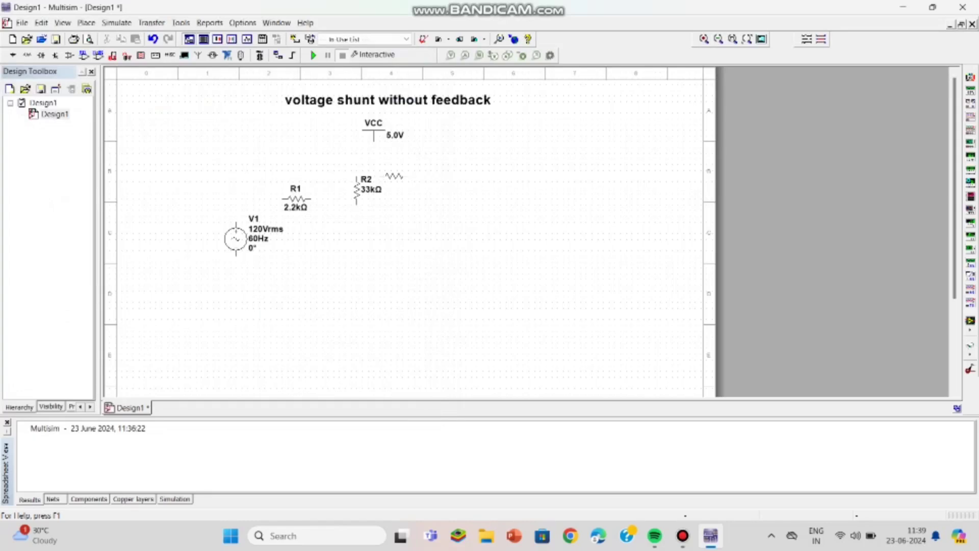
{"action": "key", "text": "ctrl+r"}
{"action": "left_click", "coordinate": [414, 178]}
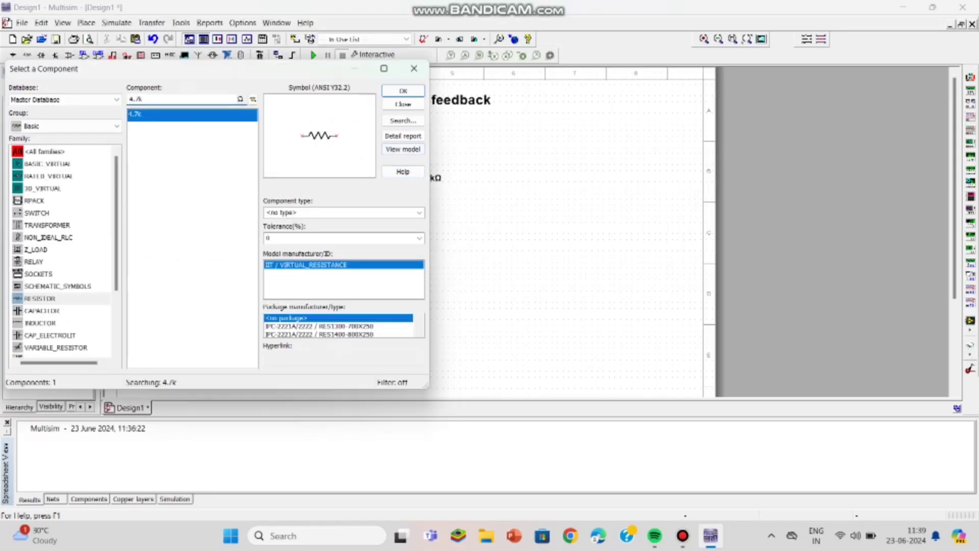
Place a vertical 8.2k resistor directly below the 33k resistor, leaving a gap between them
{"action": "key", "text": "BackSpace"}
{"action": "key", "text": "BackSpace"}
{"action": "key", "text": "BackSpace"}
{"action": "key", "text": "BackSpace"}
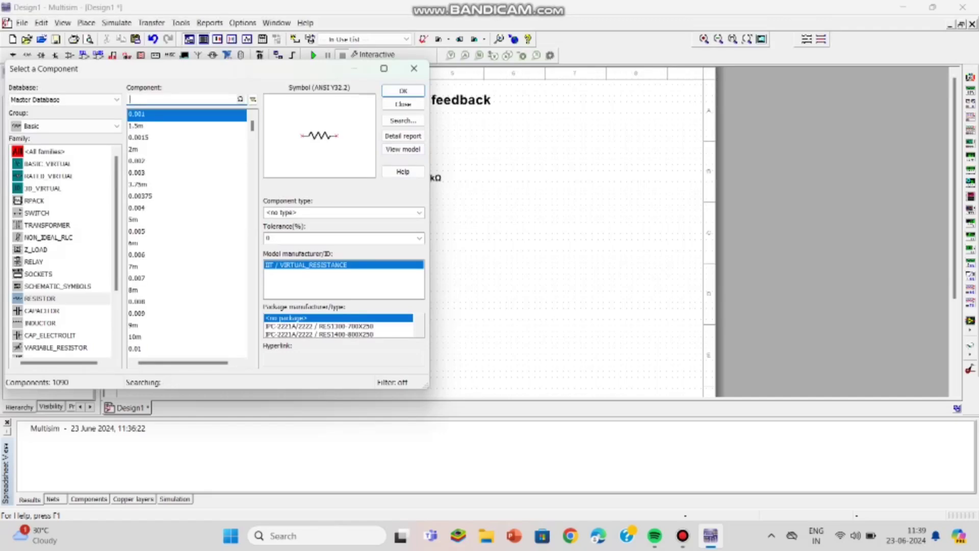
{"action": "type", "text": "8.2"}
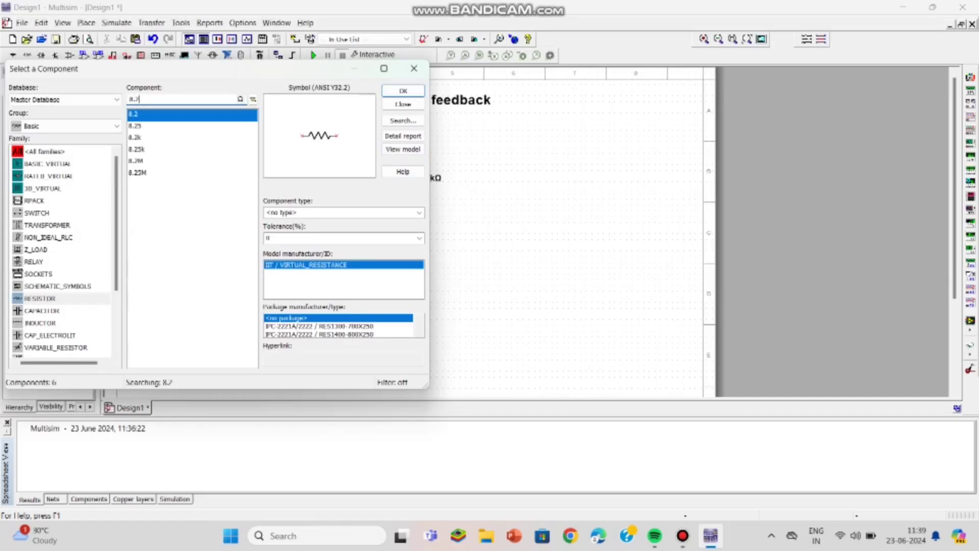
{"action": "type", "text": "k"}
{"action": "left_click", "coordinate": [402, 90]}
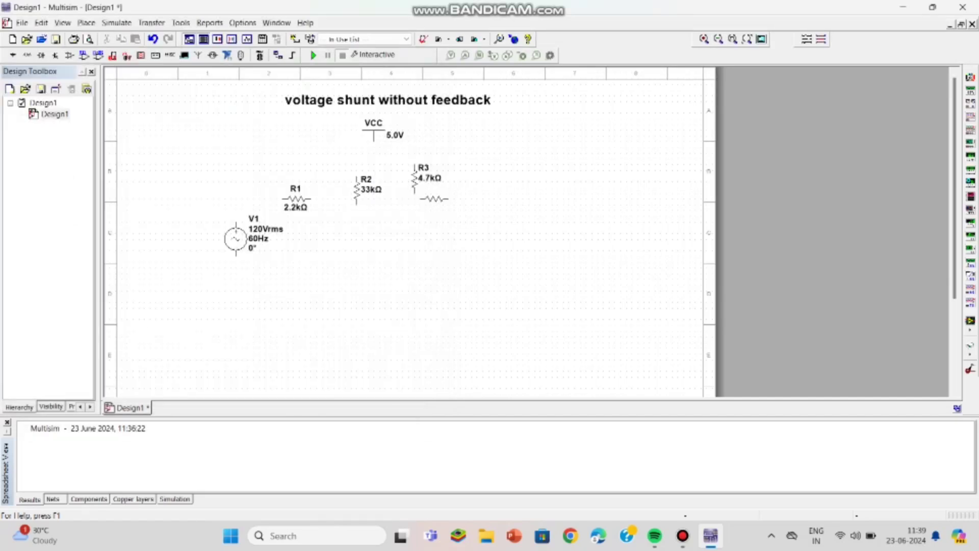
{"action": "key", "text": "ctrl+r"}
{"action": "left_click", "coordinate": [357, 294]}
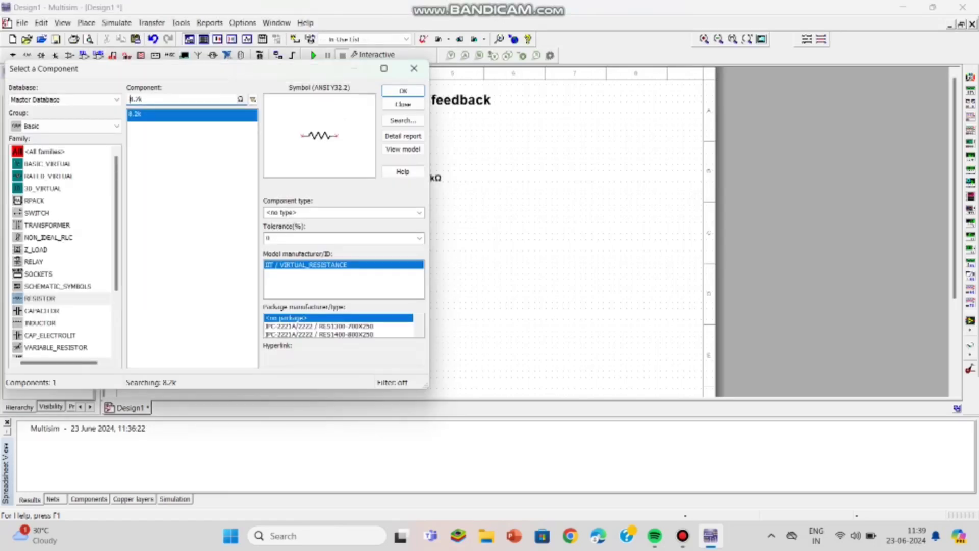
Place a vertical 1k resistor to the right of the 8.2k resistor, below the 4.7k resistor
{"action": "type", "text": "1k"}
{"action": "left_click", "coordinate": [416, 91]}
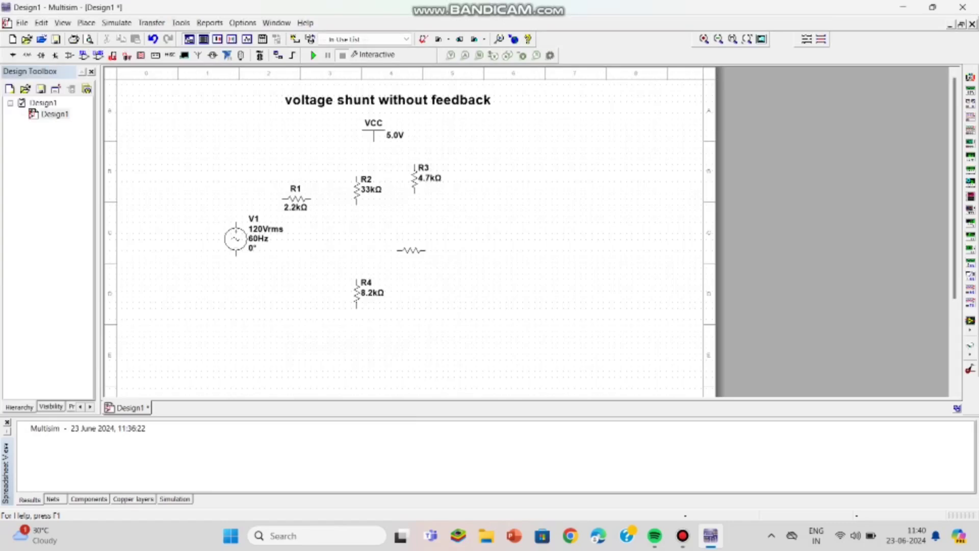
{"action": "key", "text": "ctrl+r"}
{"action": "left_click", "coordinate": [420, 293]}
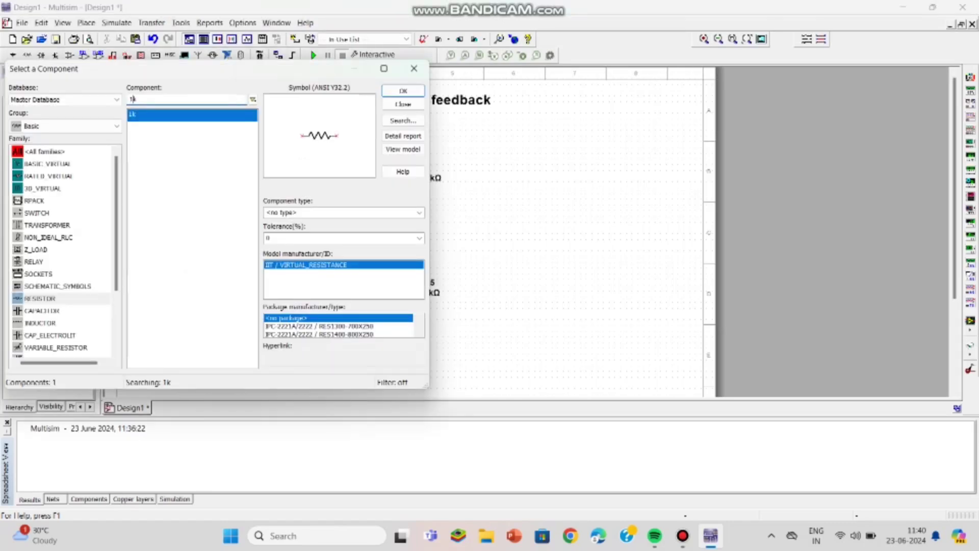
Place a vertical 10k resistor well to the right of the other resistors, at about the AC source's height
{"action": "left_click", "coordinate": [403, 90]}
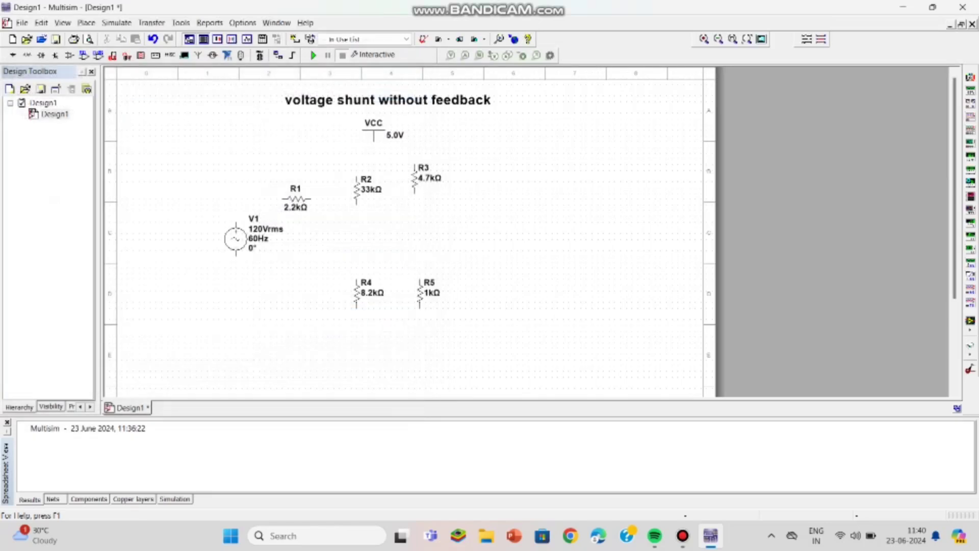
{"action": "key", "text": "ctrl+r"}
{"action": "left_click", "coordinate": [535, 240]}
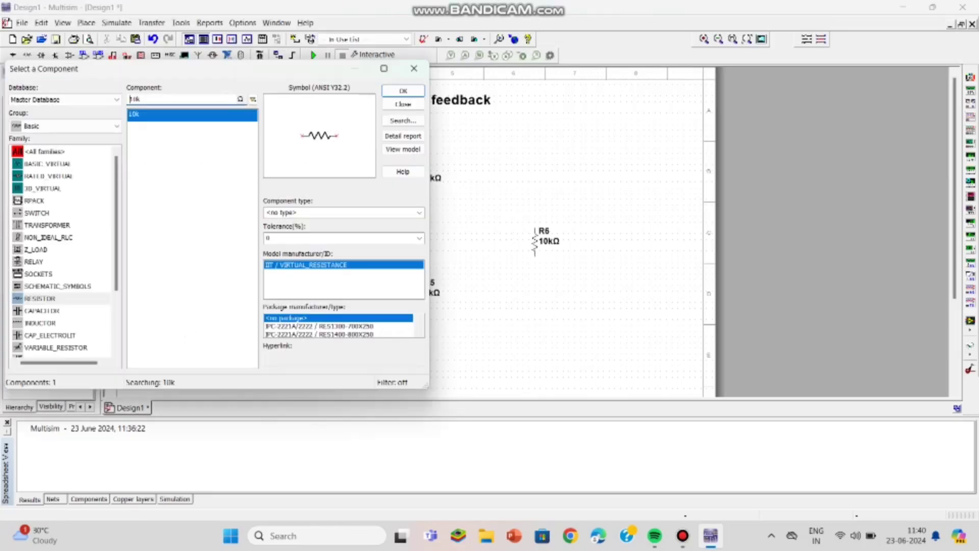
Place a horizontal 10µ capacitor from the CAPACITOR family between the 2.2k and 33k resistors
{"action": "left_click", "coordinate": [42, 311]}
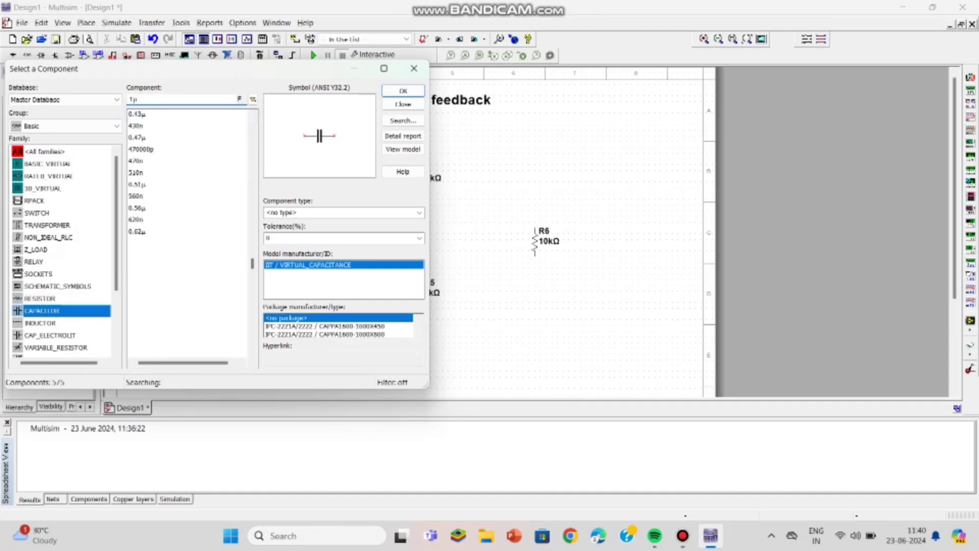
{"action": "type", "text": "0"}
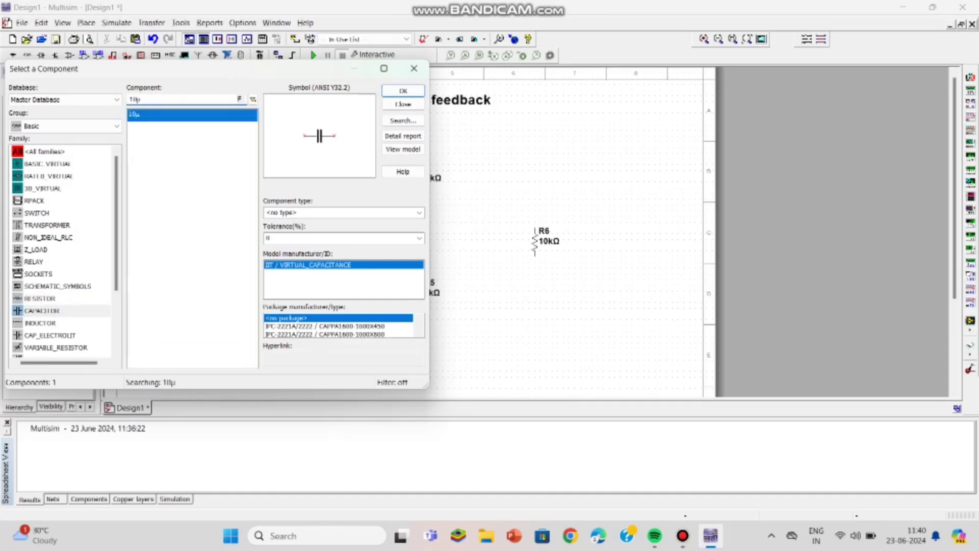
{"action": "key", "text": "Return"}
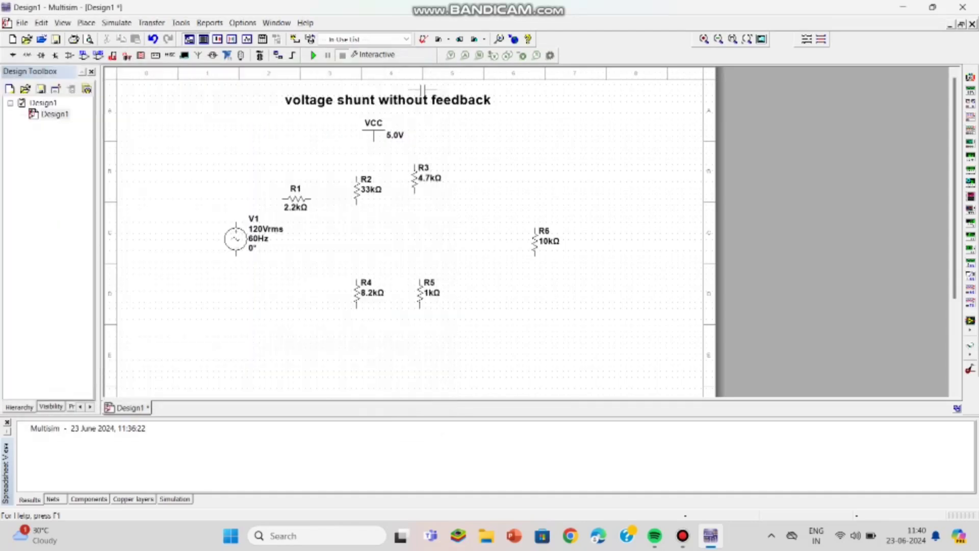
{"action": "left_click", "coordinate": [331, 198]}
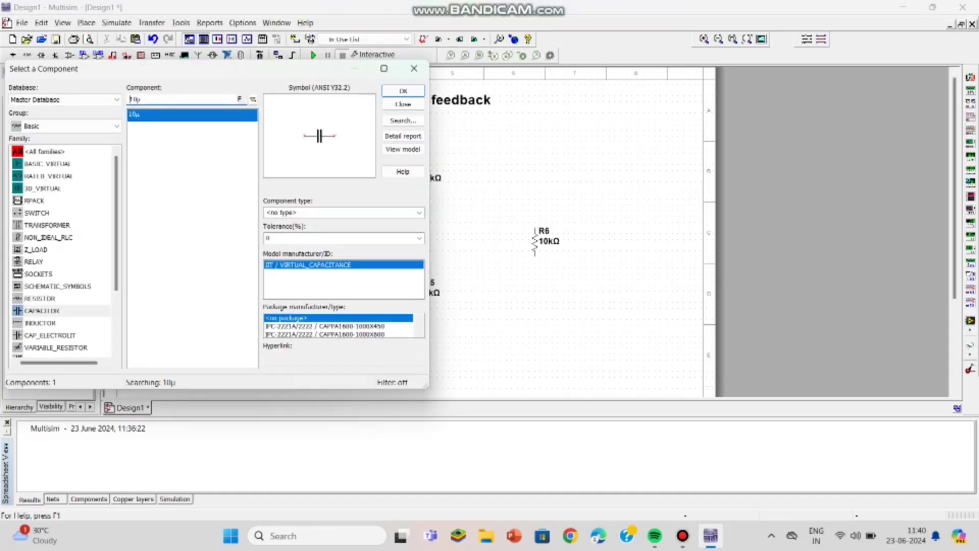
Place two more 10µ capacitors: a vertical one beside the 1k resistor and a horizontal one above and left of the 10k resistor
{"action": "left_click", "coordinate": [403, 90]}
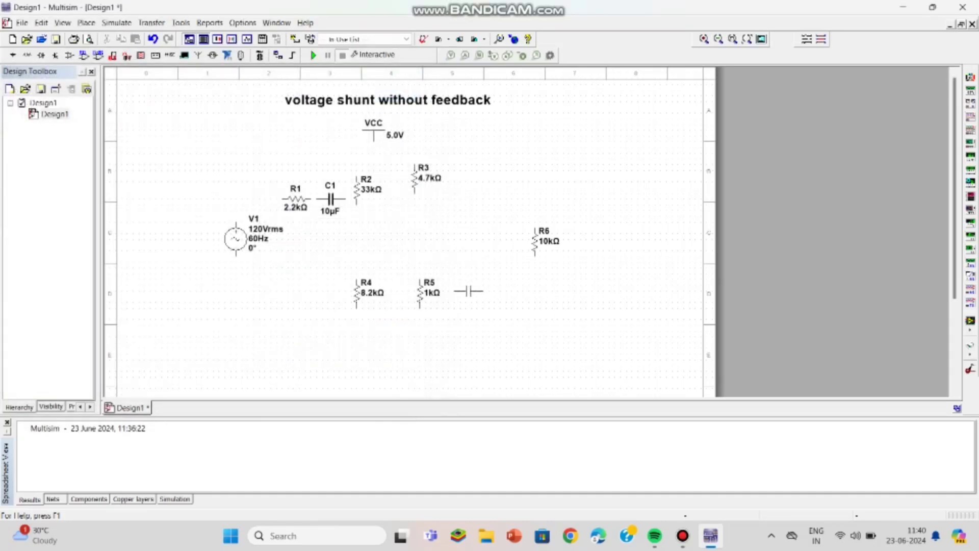
{"action": "key", "text": "ctrl+r"}
{"action": "left_click", "coordinate": [460, 293]}
{"action": "key", "text": "Return"}
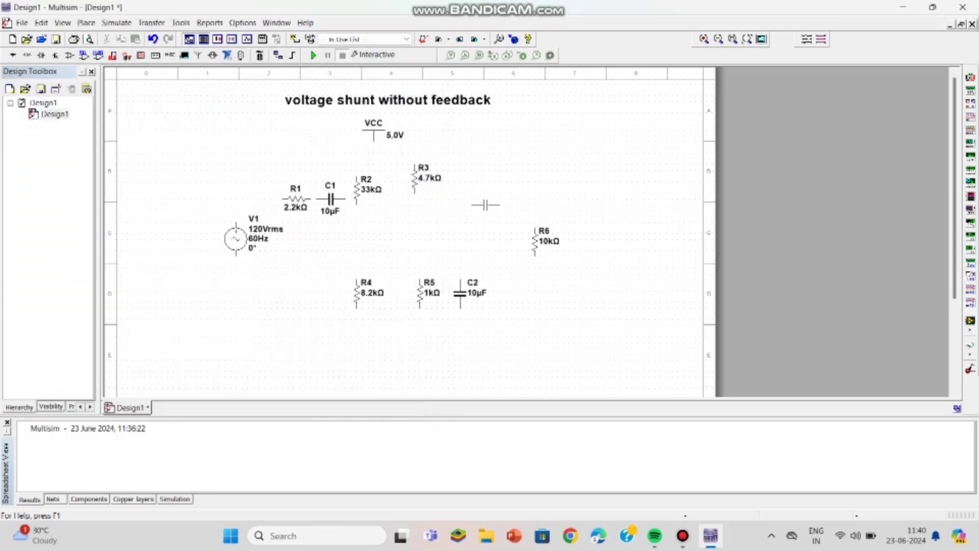
{"action": "left_click", "coordinate": [491, 199]}
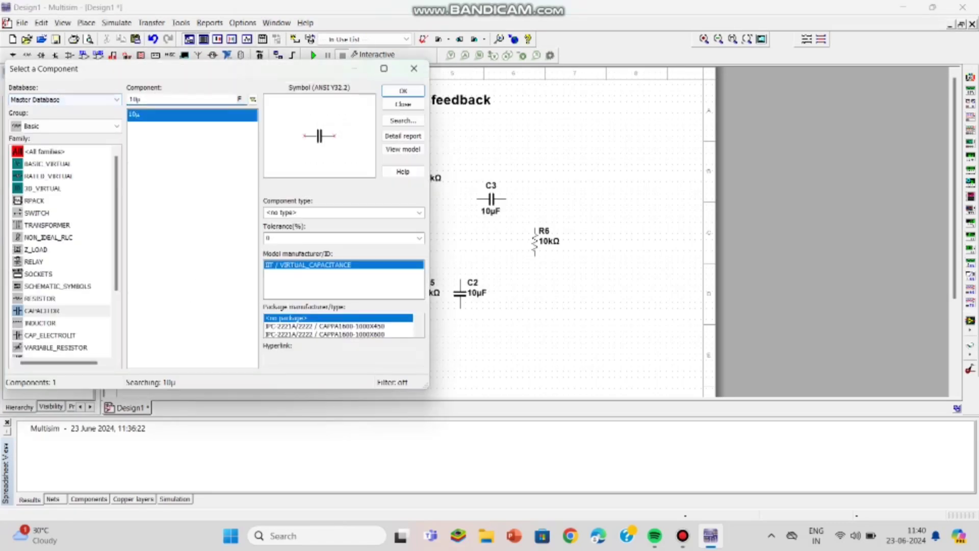
Search all component groups for bc and place a BC107BP transistor between the 4.7k and 1k resistors
{"action": "left_click", "coordinate": [65, 126]}
{"action": "left_click", "coordinate": [43, 138]}
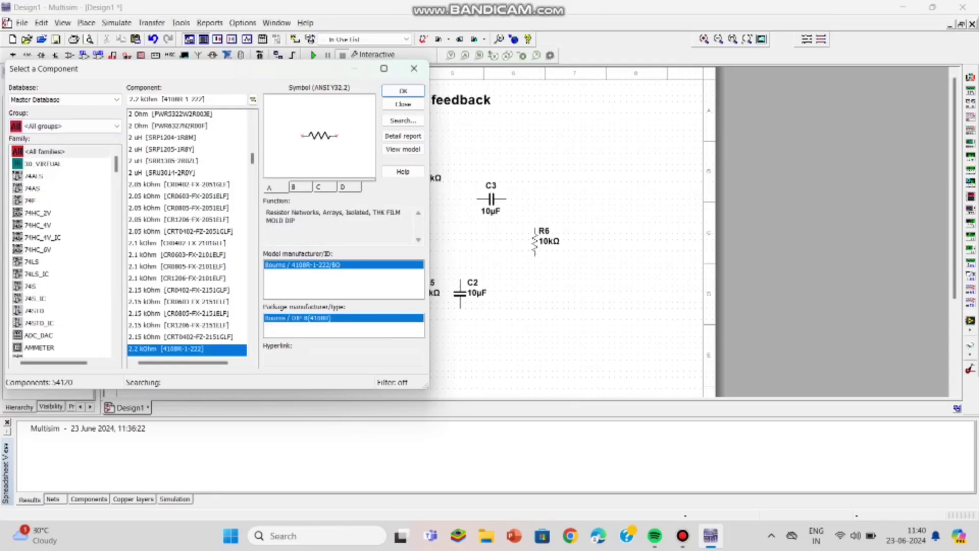
{"action": "left_click_drag", "start_coordinate": [133, 100], "coordinate": [207, 99]}
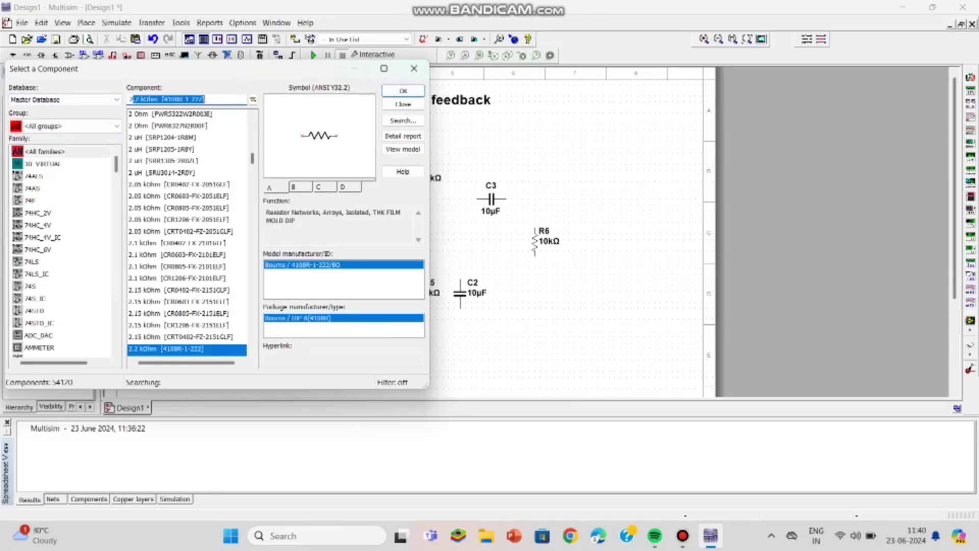
{"action": "key", "text": "BackSpace"}
{"action": "key", "text": "BackSpace"}
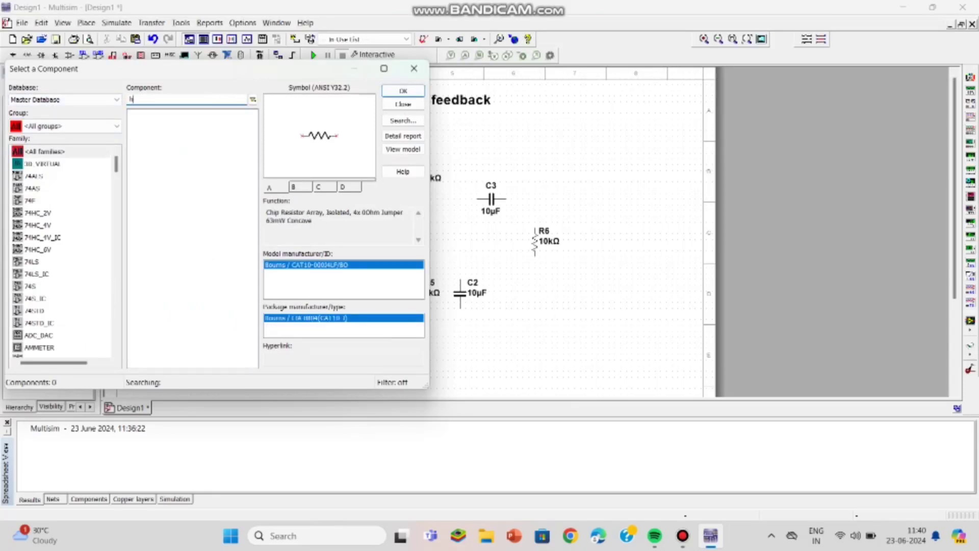
{"action": "type", "text": "bc"}
{"action": "left_click", "coordinate": [403, 91]}
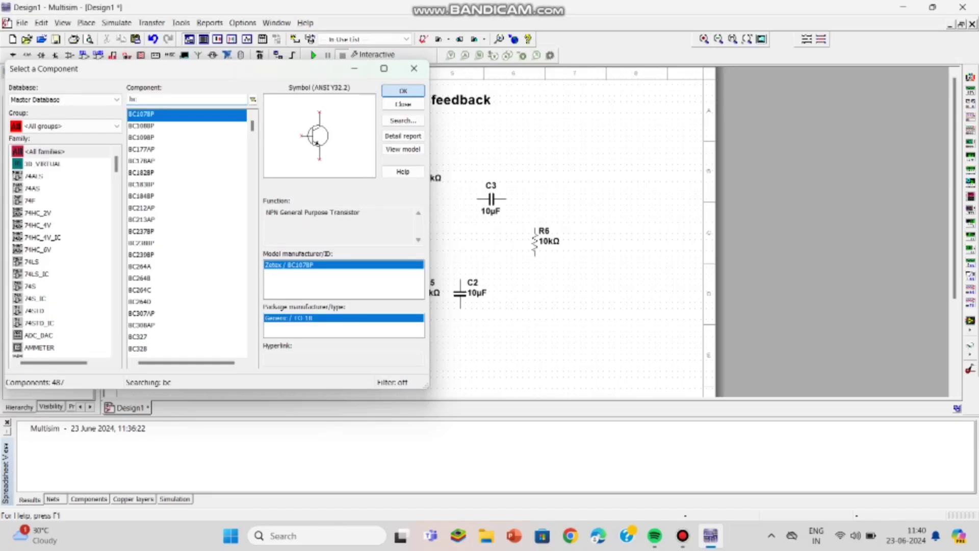
{"action": "left_click", "coordinate": [410, 235]}
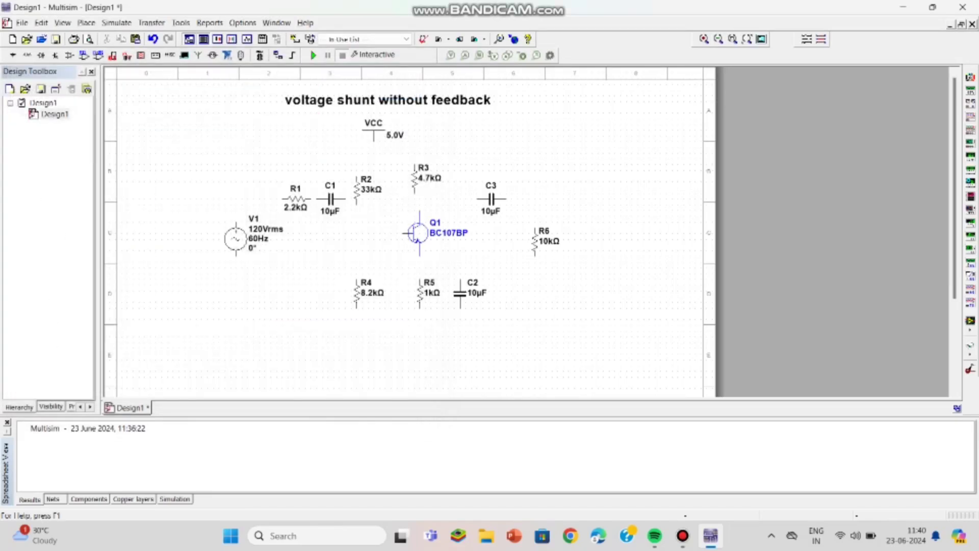
Search the components for gr and place a GROUND symbol below the 8.2k and 1k resistors
{"action": "key", "text": "BackSpace"}
{"action": "key", "text": "BackSpace"}
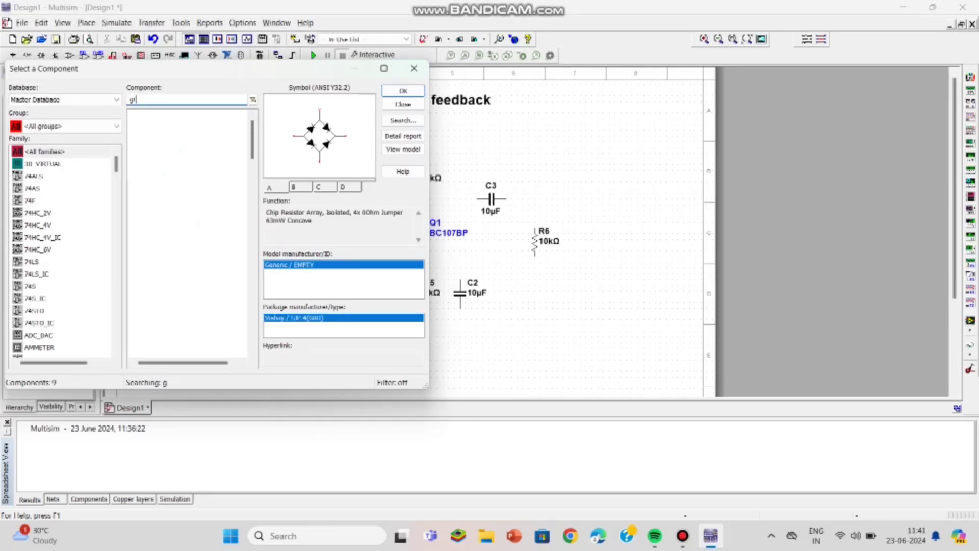
{"action": "type", "text": "gr"}
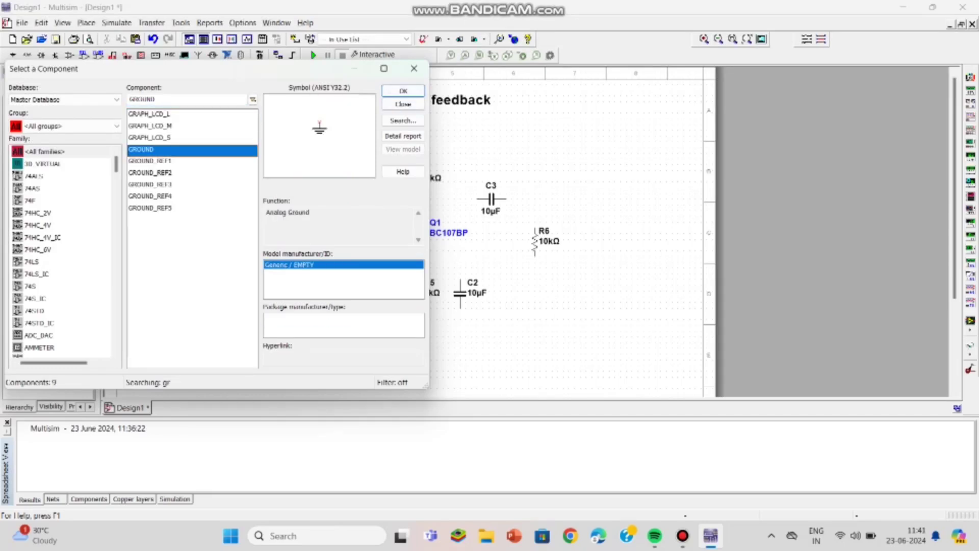
{"action": "left_click", "coordinate": [403, 91]}
{"action": "scroll", "coordinate": [406, 280], "scroll_direction": "down", "scroll_amount": 3}
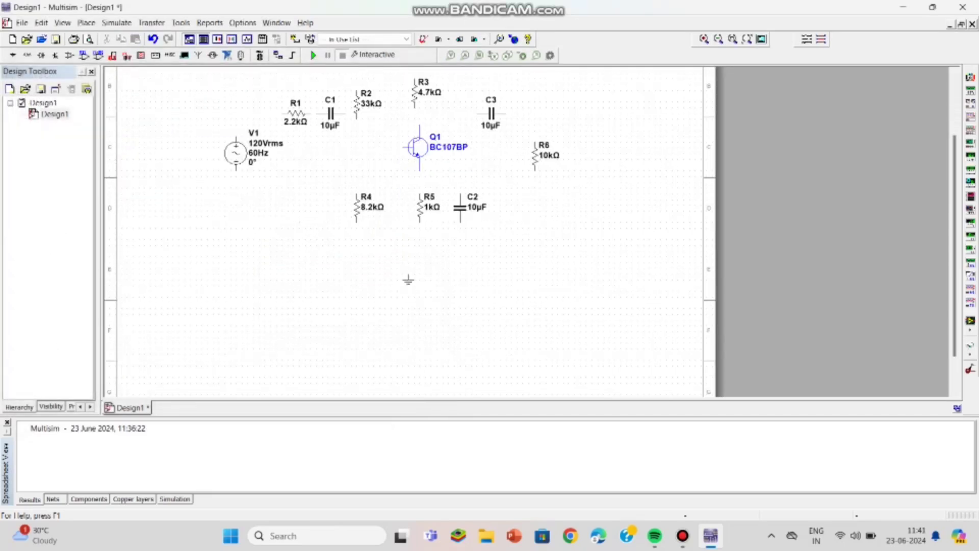
{"action": "left_click", "coordinate": [407, 280]}
{"action": "scroll", "coordinate": [571, 229], "scroll_direction": "up", "scroll_amount": 3}
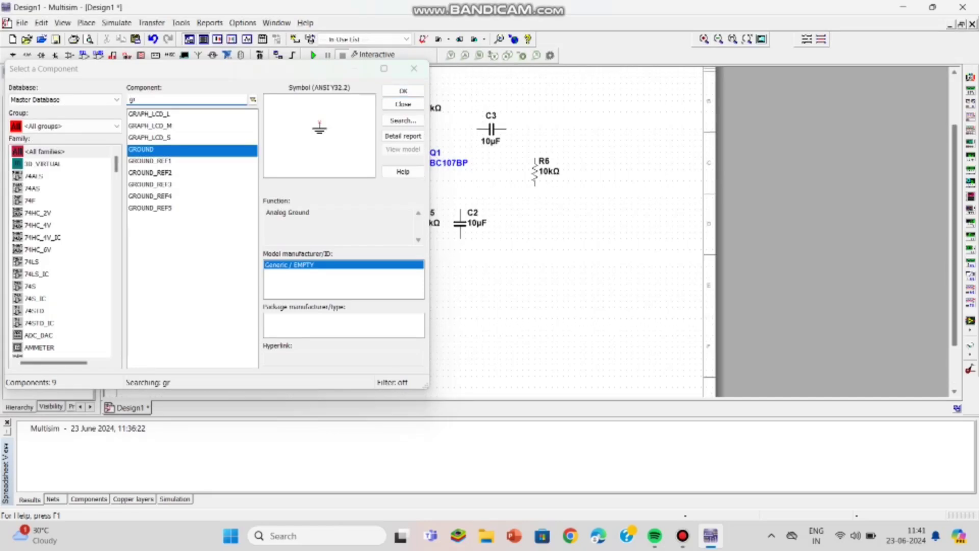
{"action": "left_click", "coordinate": [403, 91]}
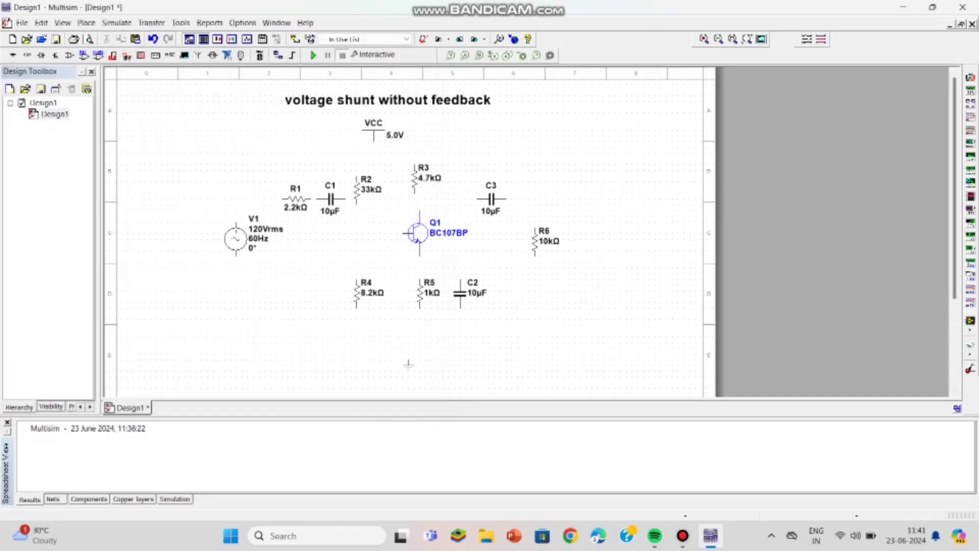
Shift the AC source, the 2.2k resistor and the input capacitor to the left to widen the spacing before the 33k resistor
{"action": "left_click_drag", "start_coordinate": [236, 238], "coordinate": [213, 250]}
{"action": "left_click_drag", "start_coordinate": [255, 204], "coordinate": [250, 199]}
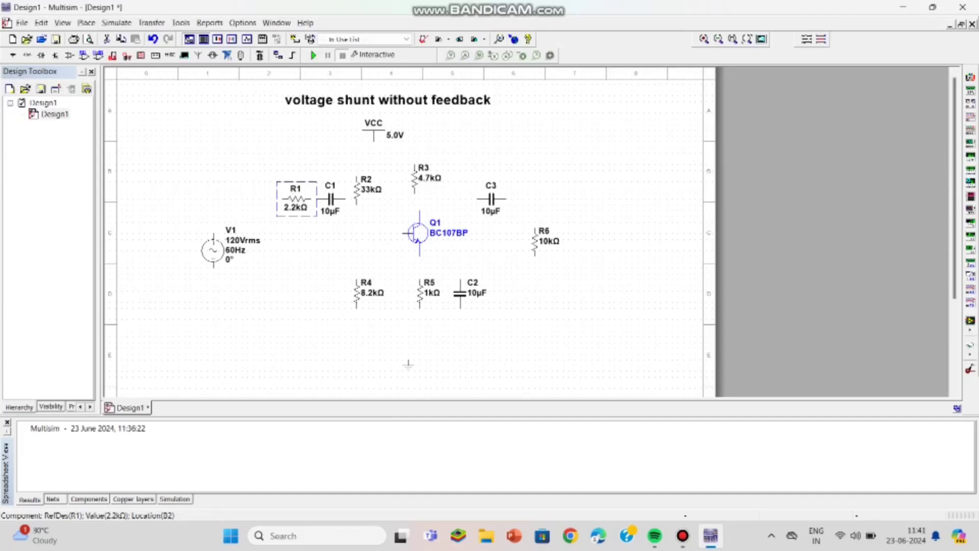
{"action": "left_click_drag", "start_coordinate": [331, 198], "coordinate": [308, 199]}
{"action": "left_click", "coordinate": [408, 364]}
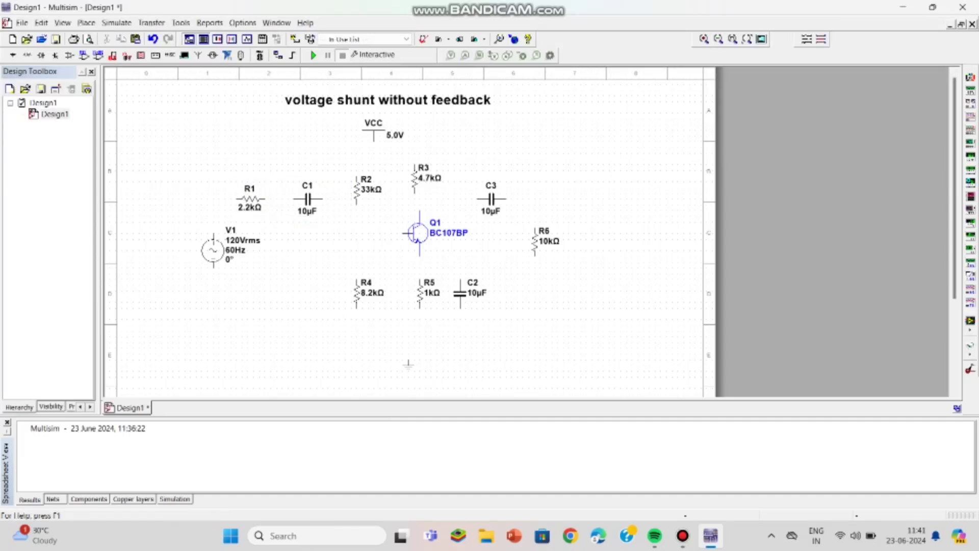
Wire the AC source's upper terminal to the 2.2k resistor and the resistor's other end to the input capacitor C1
{"action": "left_click", "coordinate": [213, 234]}
{"action": "left_click", "coordinate": [239, 199]}
{"action": "left_click", "coordinate": [265, 199]}
{"action": "left_click", "coordinate": [302, 199]}
Join the upper ends of the 33k and 4.7k resistors with a wire and attach the VCC supply to it
{"action": "left_click", "coordinate": [356, 176]}
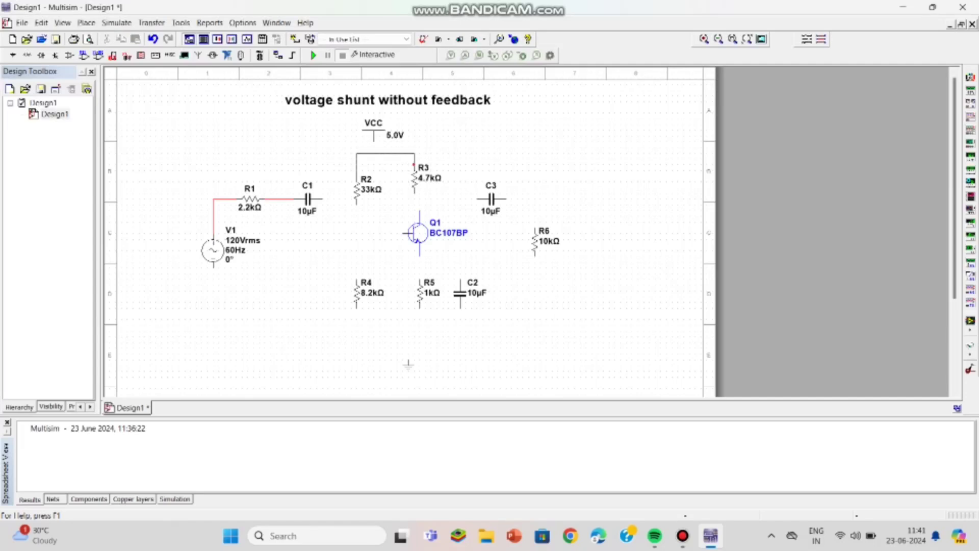
{"action": "left_click", "coordinate": [414, 165]}
{"action": "left_click_drag", "start_coordinate": [374, 133], "coordinate": [385, 145]}
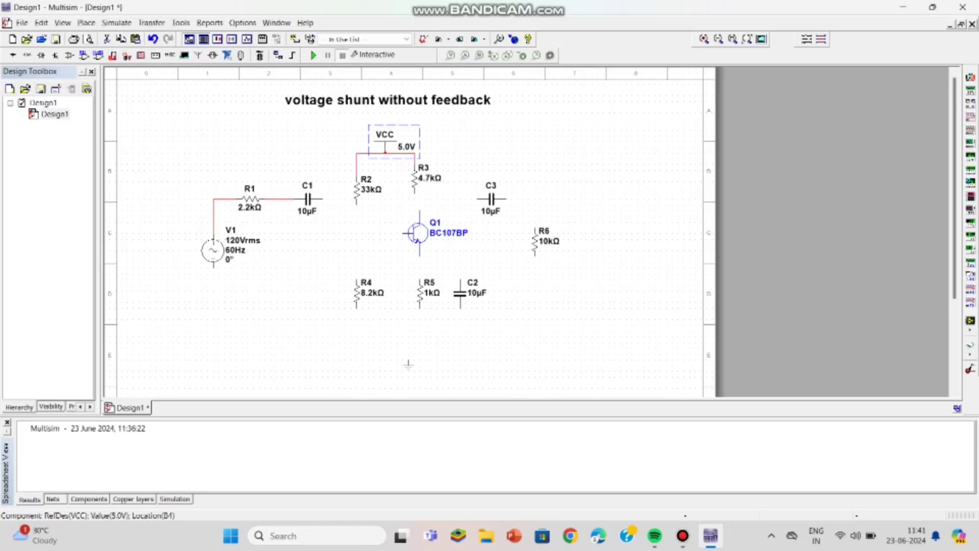
Align the 4.7k resistor above the transistor, wire it to the collector, and lower it closer to the transistor
{"action": "left_click_drag", "start_coordinate": [413, 178], "coordinate": [420, 178]}
{"action": "left_click", "coordinate": [420, 194]}
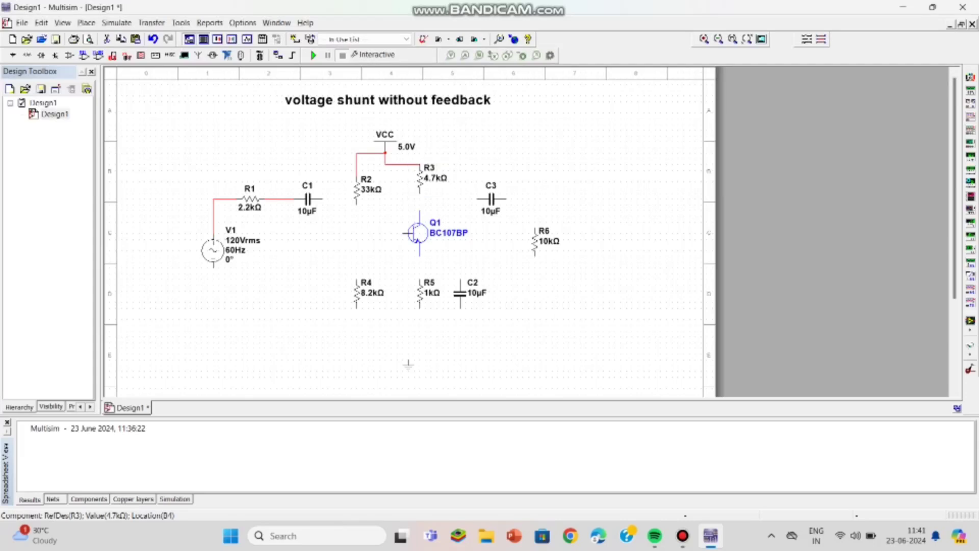
{"action": "left_click", "coordinate": [420, 211]}
{"action": "left_click", "coordinate": [420, 195]}
{"action": "key", "text": "Escape"}
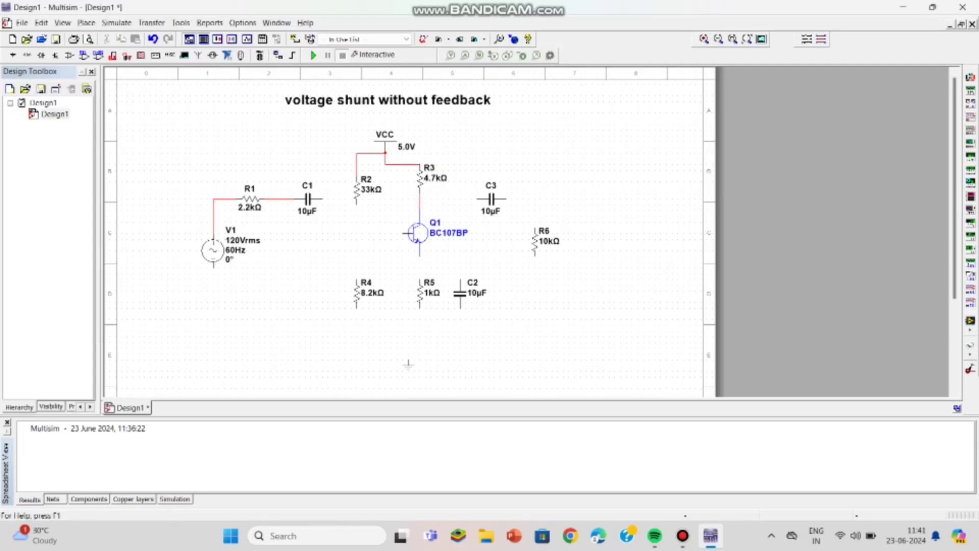
{"action": "left_click_drag", "start_coordinate": [402, 164], "coordinate": [420, 189]}
{"action": "key", "text": "Escape"}
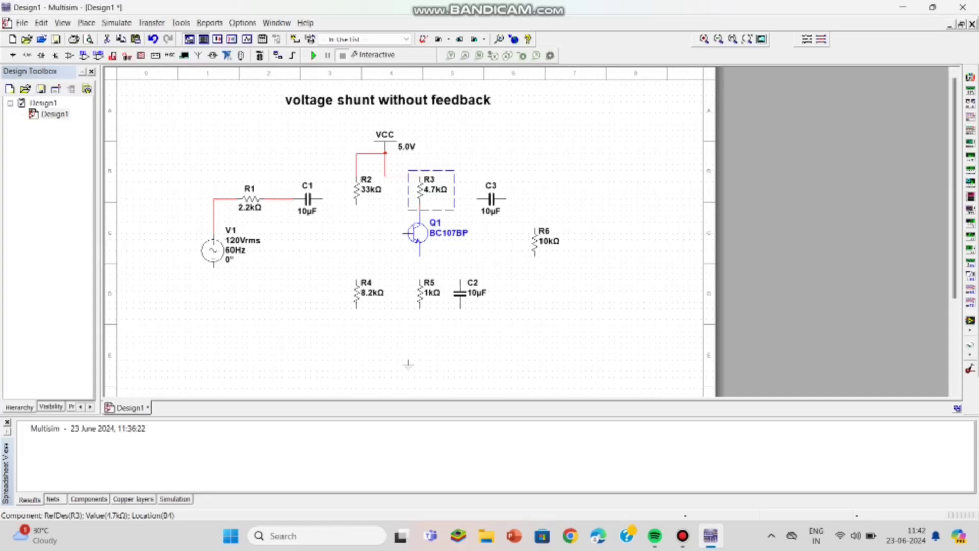
Wire the lower end of the 8.2k resistor to the lower end of the 1k resistor
{"action": "left_click", "coordinate": [357, 308]}
{"action": "left_click", "coordinate": [420, 308]}
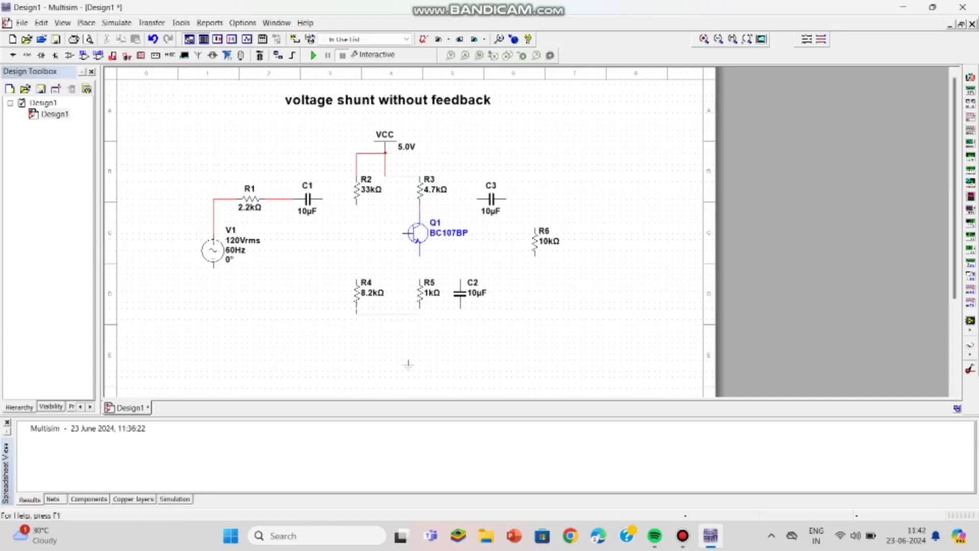
{"action": "left_click", "coordinate": [420, 308]}
Wire the transistor's emitter to the 1k resistor and connect the upper end of capacitor C2 to the emitter wire
{"action": "left_click", "coordinate": [420, 256]}
{"action": "left_click", "coordinate": [419, 280]}
{"action": "left_click", "coordinate": [461, 280]}
{"action": "left_click", "coordinate": [419, 268]}
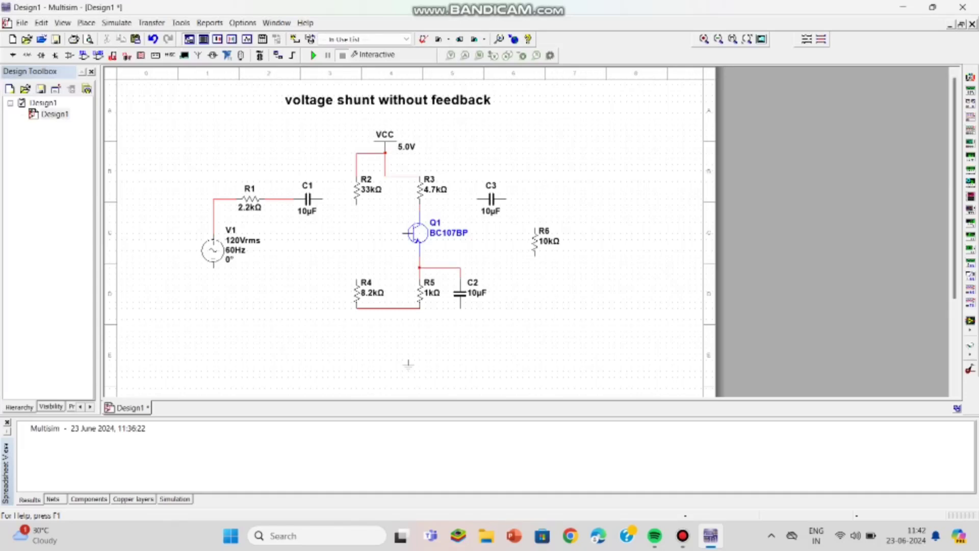
Shift the bottom rail slightly below the resistors and connect the lower end of capacitor C2 to it
{"action": "left_click_drag", "start_coordinate": [387, 308], "coordinate": [387, 313]}
{"action": "left_click", "coordinate": [460, 308]}
{"action": "left_click", "coordinate": [420, 313]}
Try to attach the output capacitor C3 directly to the collector wire, and undo it
{"action": "left_click_drag", "start_coordinate": [491, 199], "coordinate": [434, 205]}
{"action": "left_click", "coordinate": [419, 205]}
{"action": "key", "text": "Escape"}
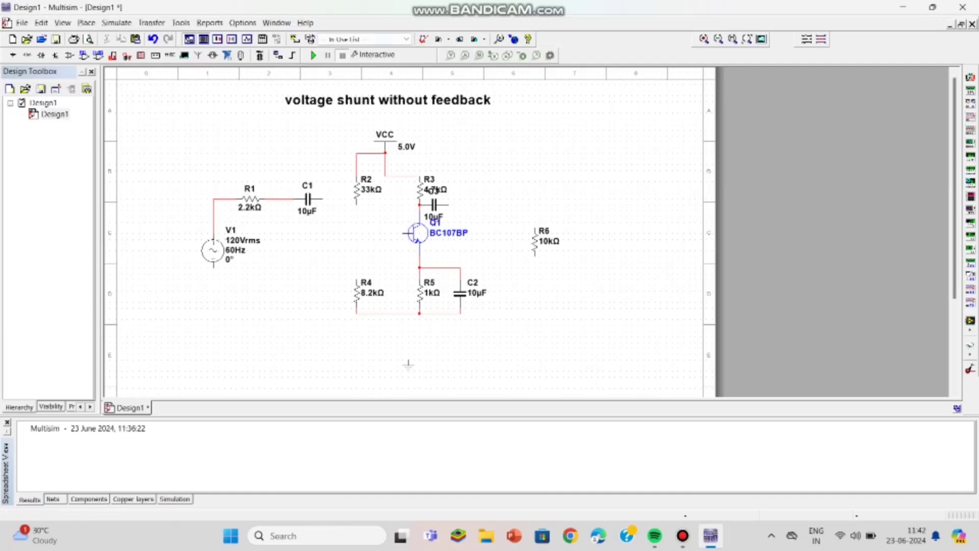
{"action": "key", "text": "ctrl+z"}
Raise the 4.7k resistor with a straight VCC wire, wire capacitor C3 to the collector, and level it with that node
{"action": "left_click_drag", "start_coordinate": [420, 189], "coordinate": [402, 153]}
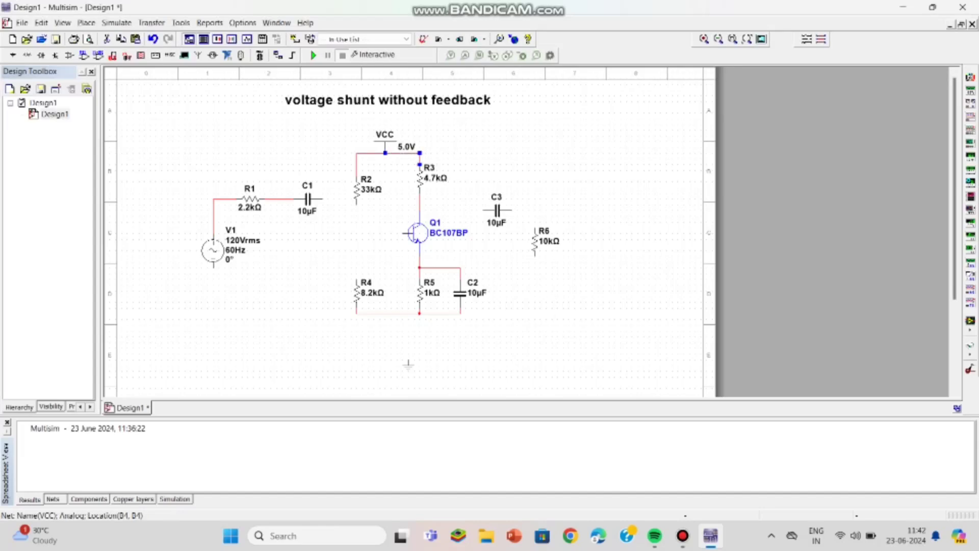
{"action": "left_click", "coordinate": [407, 363]}
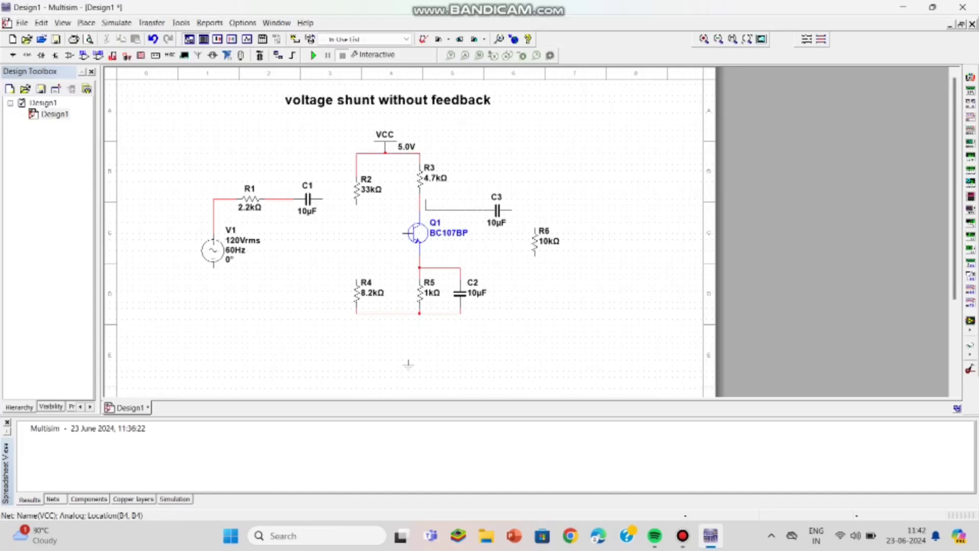
{"action": "left_click", "coordinate": [420, 199]}
{"action": "left_click_drag", "start_coordinate": [497, 210], "coordinate": [497, 199]}
{"action": "left_click", "coordinate": [408, 363]}
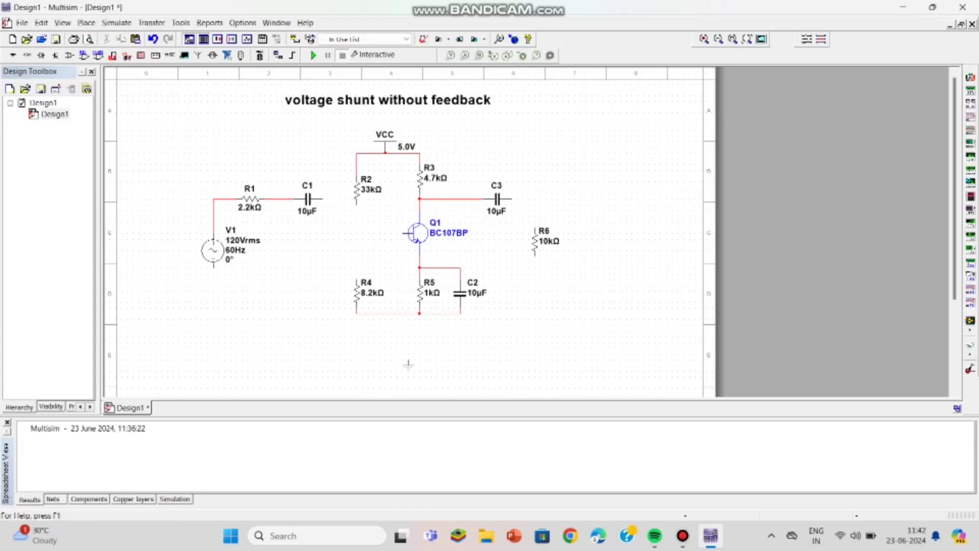
Wire capacitor C3's free end to the 10k resistor and the resistor's lower end to the bottom rail at C2
{"action": "left_click", "coordinate": [512, 199]}
{"action": "left_click", "coordinate": [535, 229]}
{"action": "left_click", "coordinate": [534, 255]}
{"action": "left_click", "coordinate": [460, 314]}
Wire the 33k resistor down to the 8.2k resistor and connect the input capacitor C1 to the transistor's base
{"action": "left_click", "coordinate": [357, 205]}
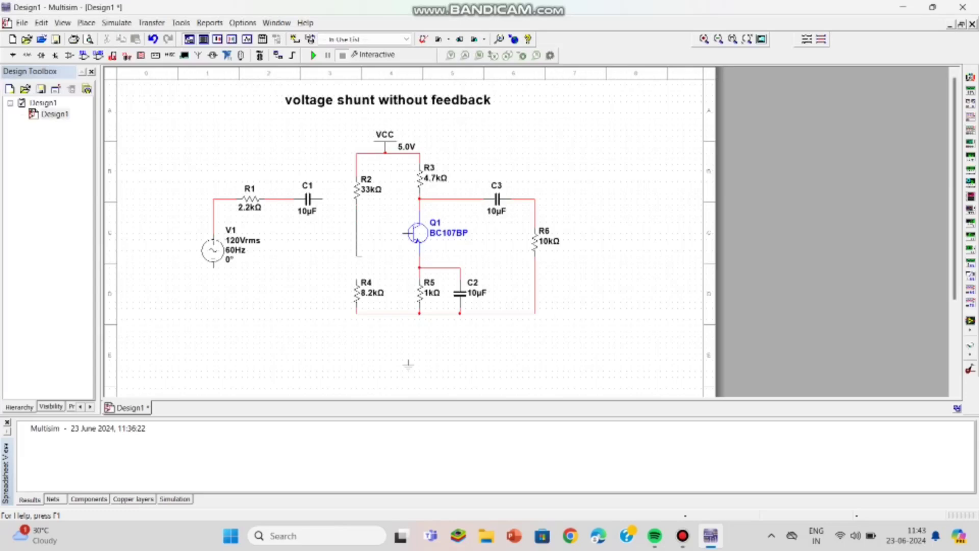
{"action": "left_click", "coordinate": [356, 279]}
{"action": "left_click", "coordinate": [322, 199]}
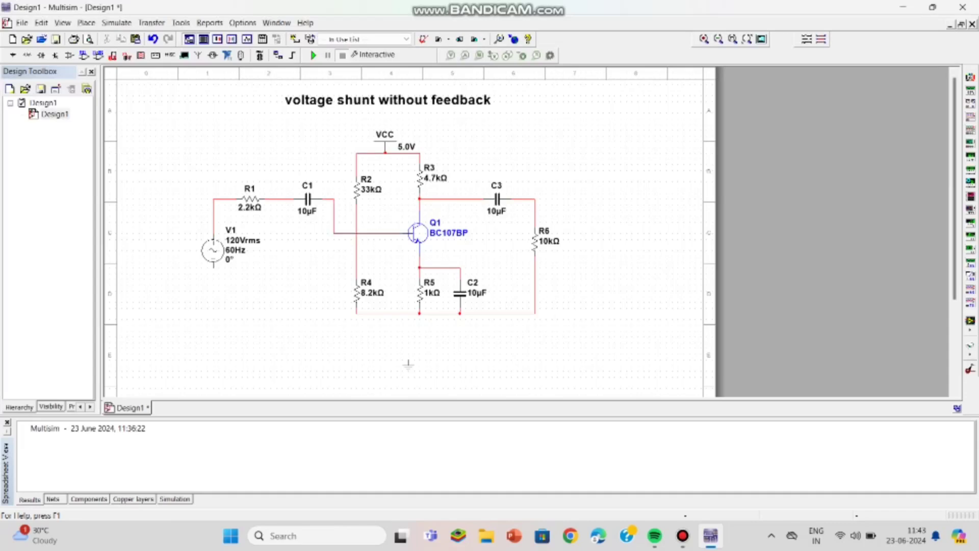
Wire the AC source's lower terminal to the bottom rail and attach the ground symbol on a short wire below the rail
{"action": "left_click", "coordinate": [214, 267]}
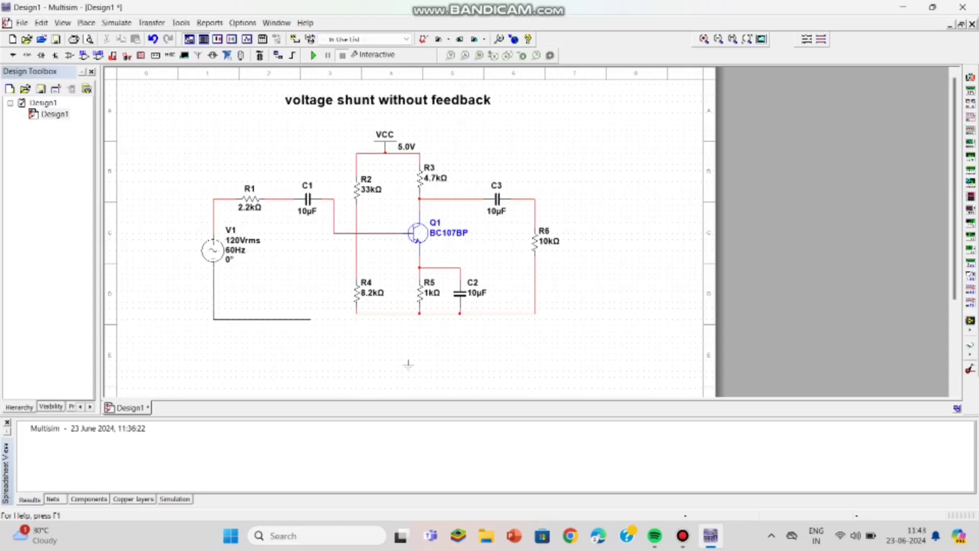
{"action": "left_click", "coordinate": [356, 313]}
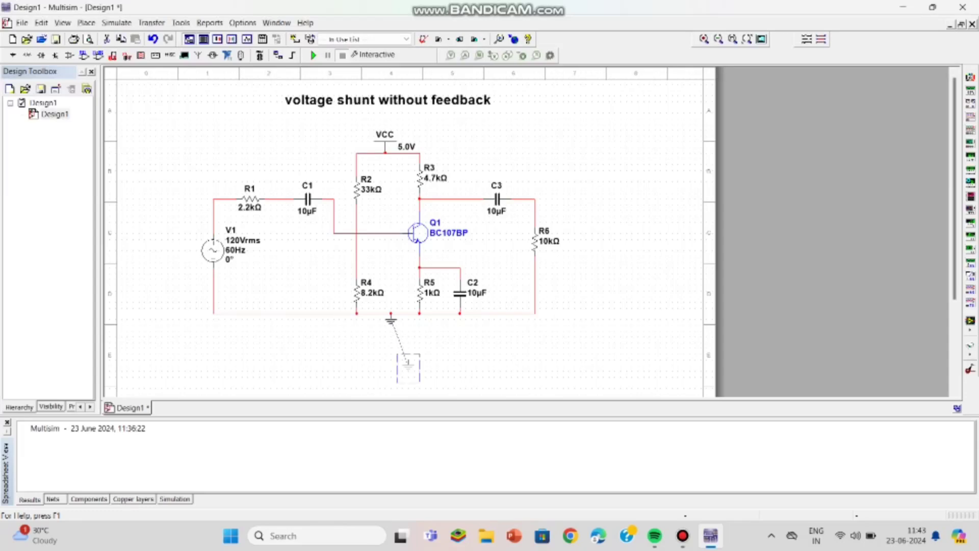
{"action": "left_click", "coordinate": [391, 316]}
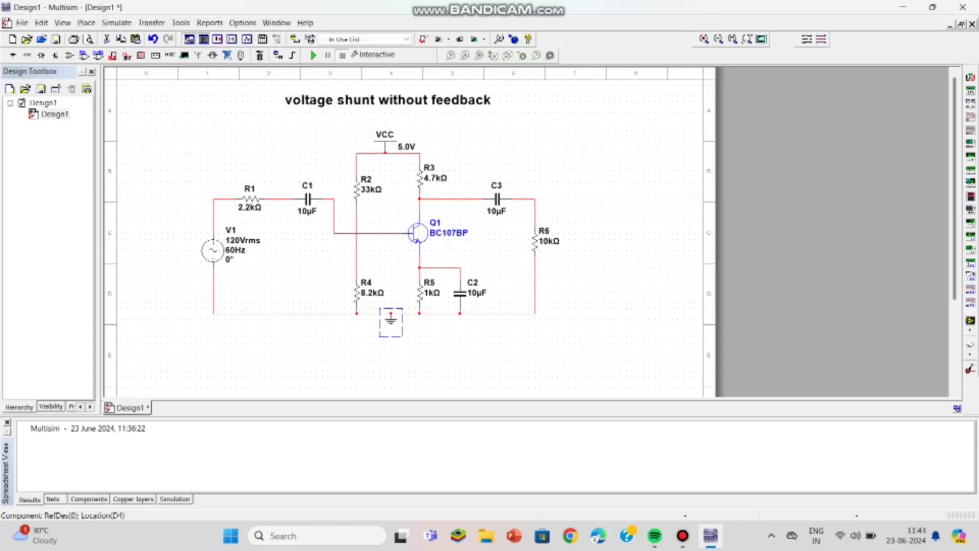
{"action": "left_click_drag", "start_coordinate": [390, 320], "coordinate": [391, 349]}
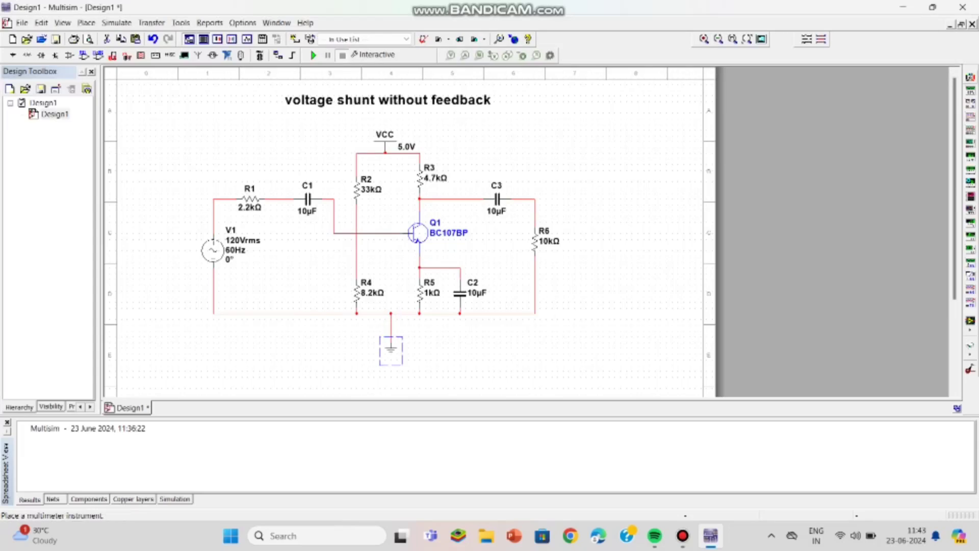
Place an oscilloscope beyond the output and wire its channel A positive terminal to the node between C3 and the 10k resistor
{"action": "left_click", "coordinate": [970, 117]}
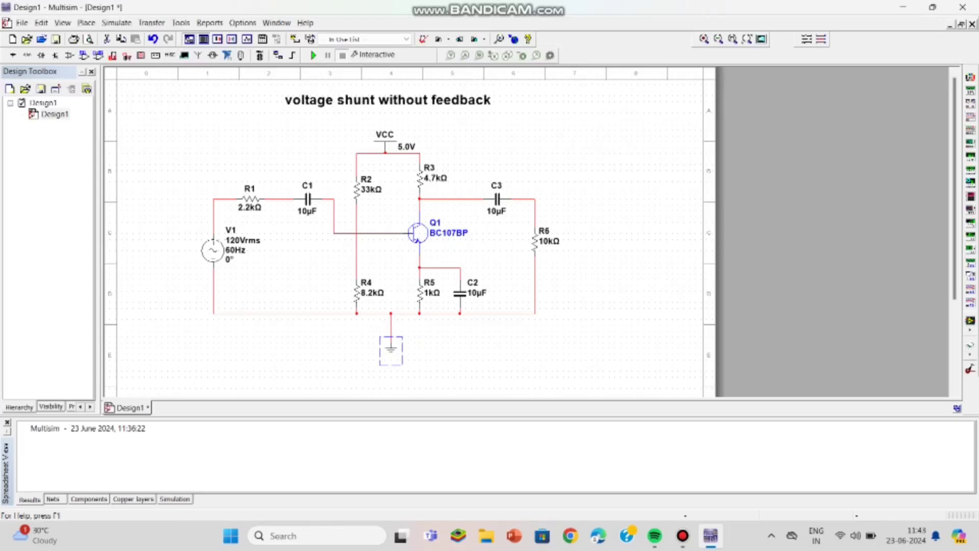
{"action": "left_click", "coordinate": [623, 135]}
{"action": "left_click", "coordinate": [598, 156]}
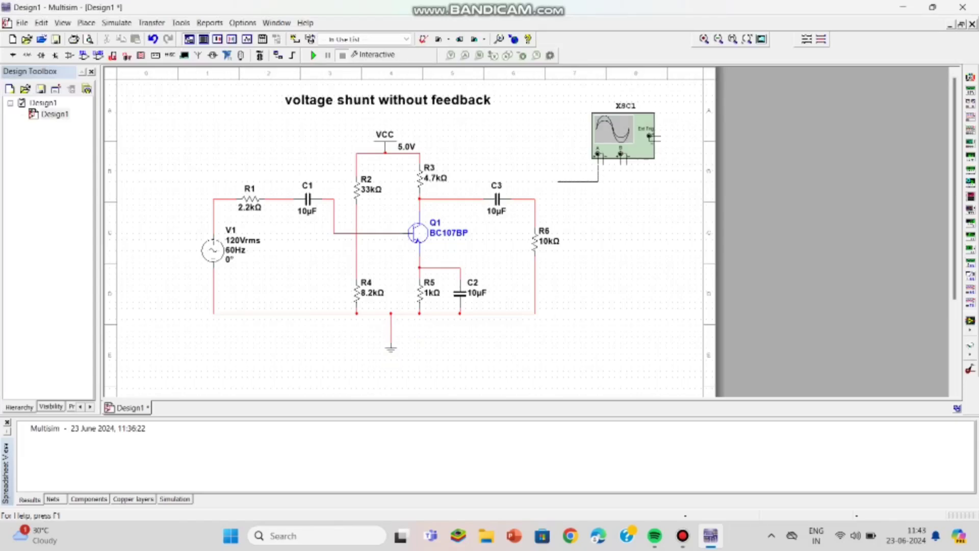
{"action": "left_click", "coordinate": [534, 199]}
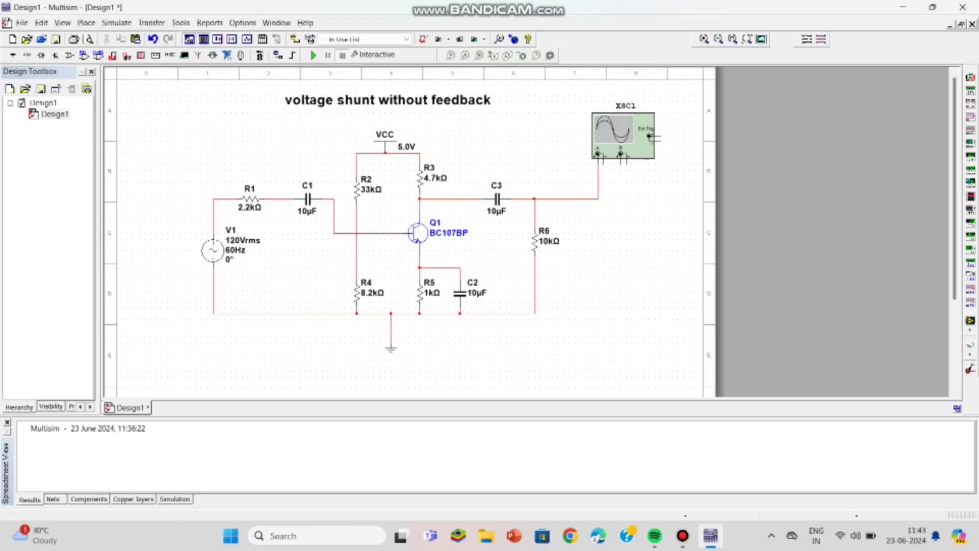
Copy the ground symbol below the oscilloscope and wire the negative terminals of channels A and B to it
{"action": "left_click", "coordinate": [390, 350]}
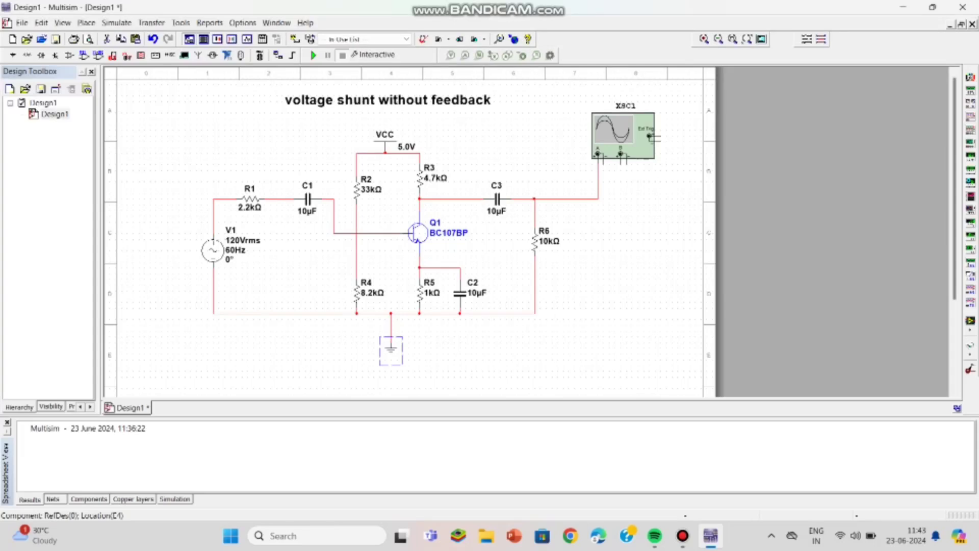
{"action": "key", "text": "Escape"}
{"action": "key", "text": "ctrl+v"}
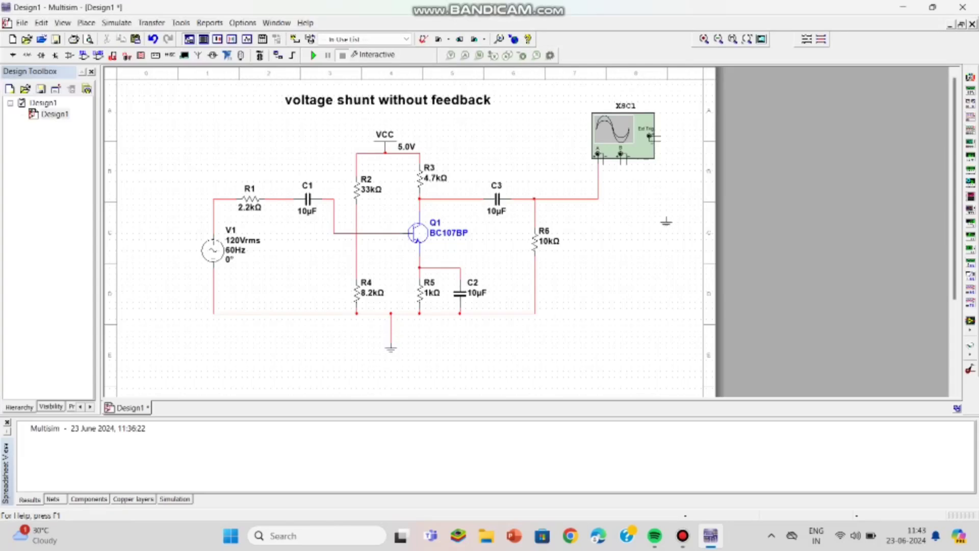
{"action": "left_click", "coordinate": [626, 163]}
{"action": "left_click", "coordinate": [666, 217]}
{"action": "left_click_drag", "start_coordinate": [623, 134], "coordinate": [624, 128]}
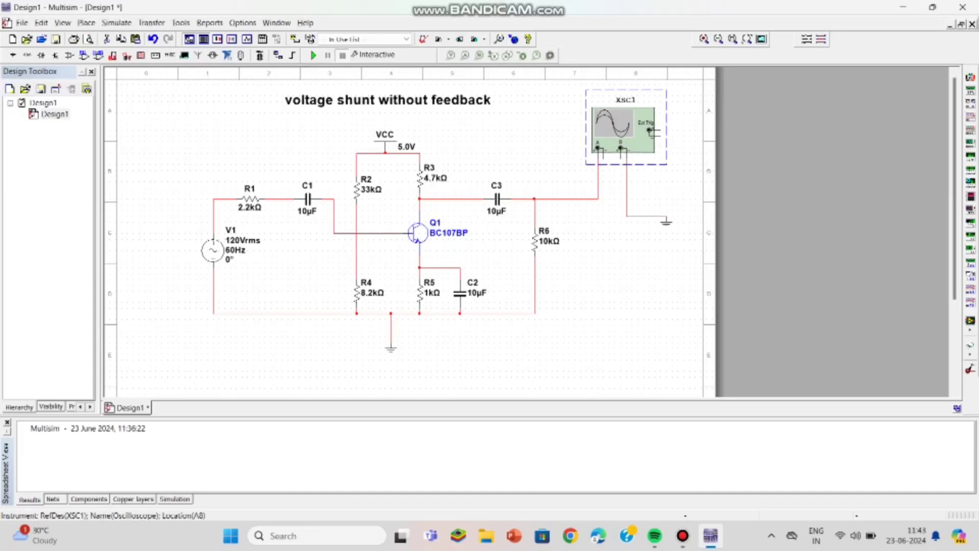
{"action": "left_click", "coordinate": [603, 152]}
{"action": "left_click", "coordinate": [661, 216]}
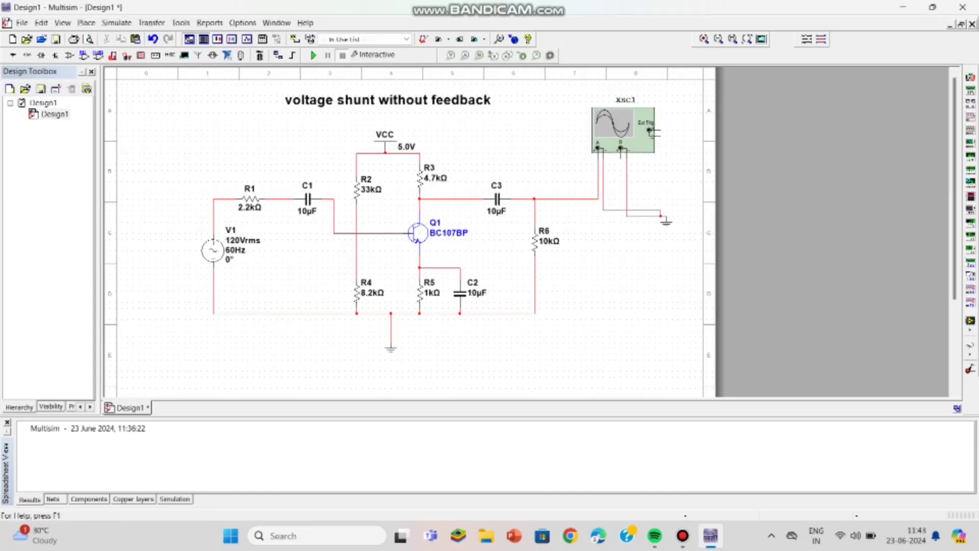
Wire the oscilloscope's channel B positive terminal around below the circuit to the AC source's upper terminal
{"action": "left_click", "coordinate": [621, 149]}
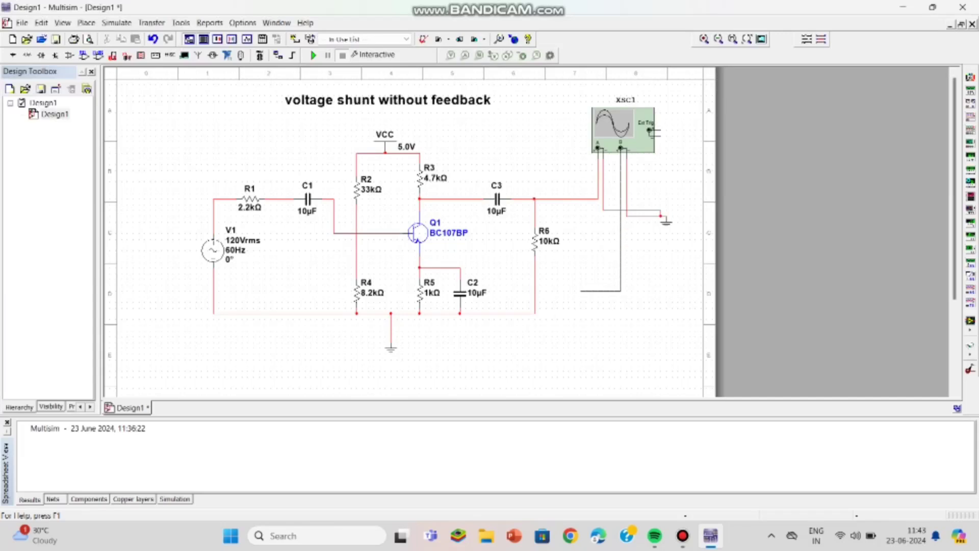
{"action": "scroll", "coordinate": [581, 290], "scroll_direction": "down", "scroll_amount": 3}
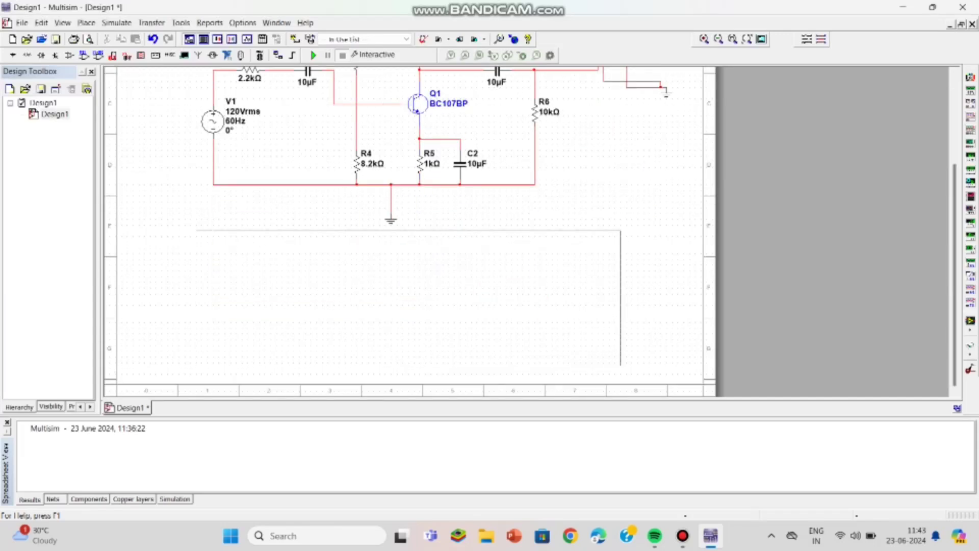
{"action": "left_click", "coordinate": [213, 94]}
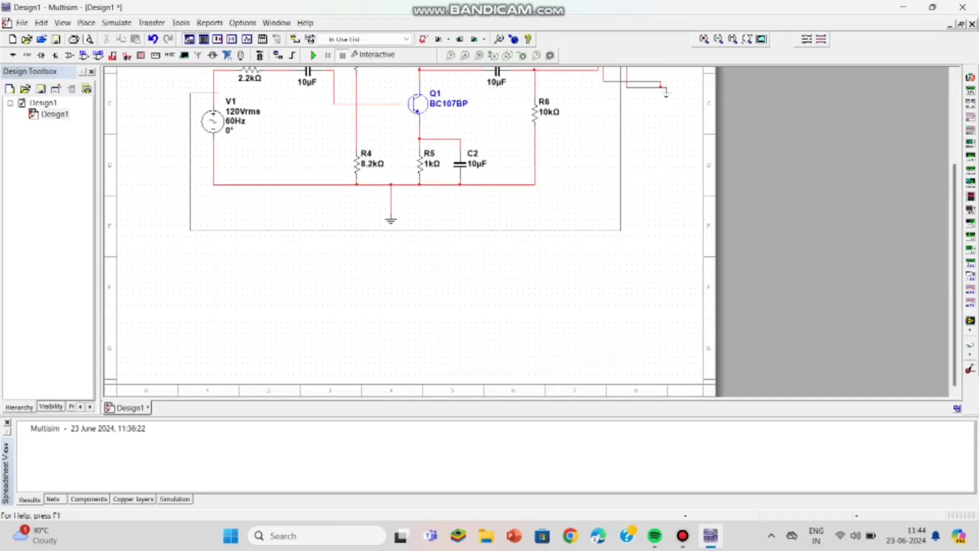
Set the AC source V1 to an RMS voltage of 0.01 V and a frequency of 1 kHz
{"action": "scroll", "coordinate": [665, 92], "scroll_direction": "down", "scroll_amount": 2}
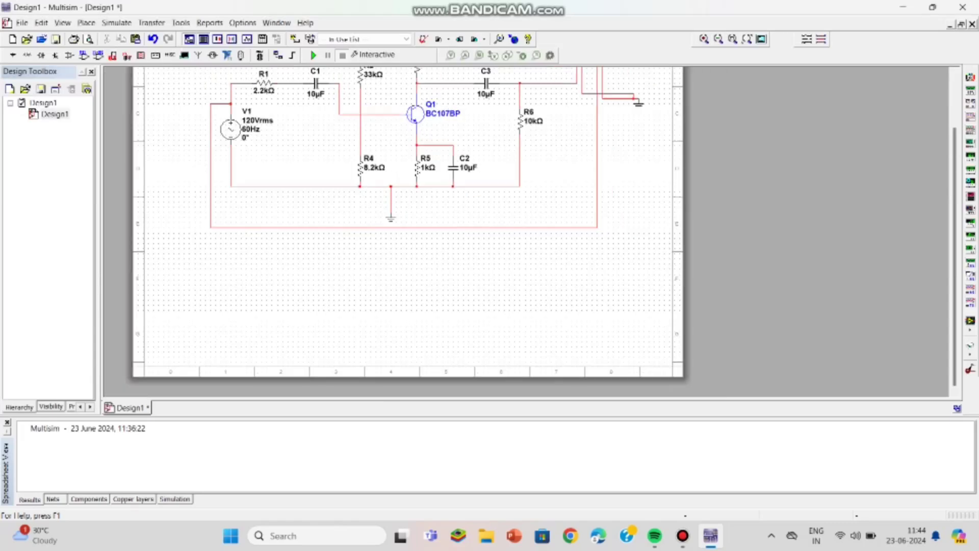
{"action": "scroll", "coordinate": [406, 232], "scroll_direction": "up", "scroll_amount": 3}
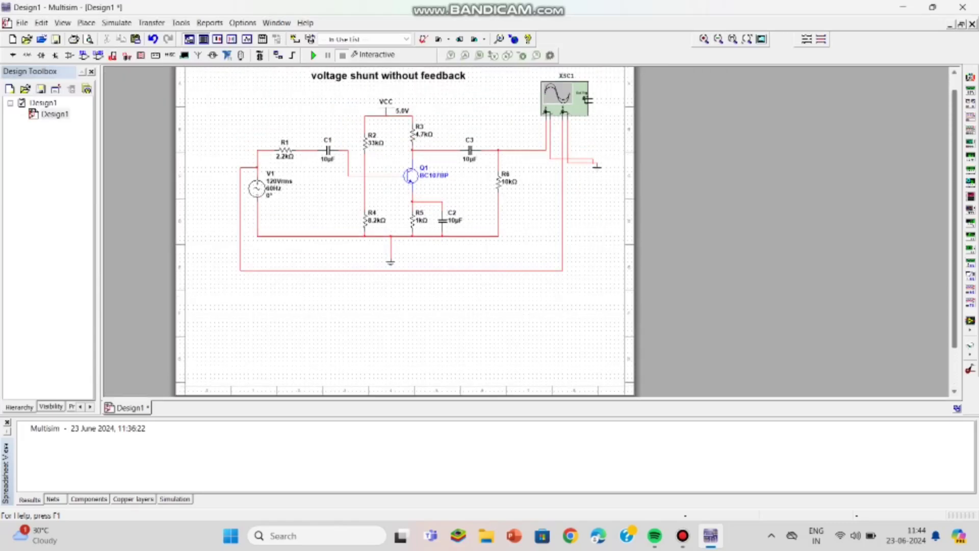
{"action": "scroll", "coordinate": [524, 229], "scroll_direction": "up", "scroll_amount": 3}
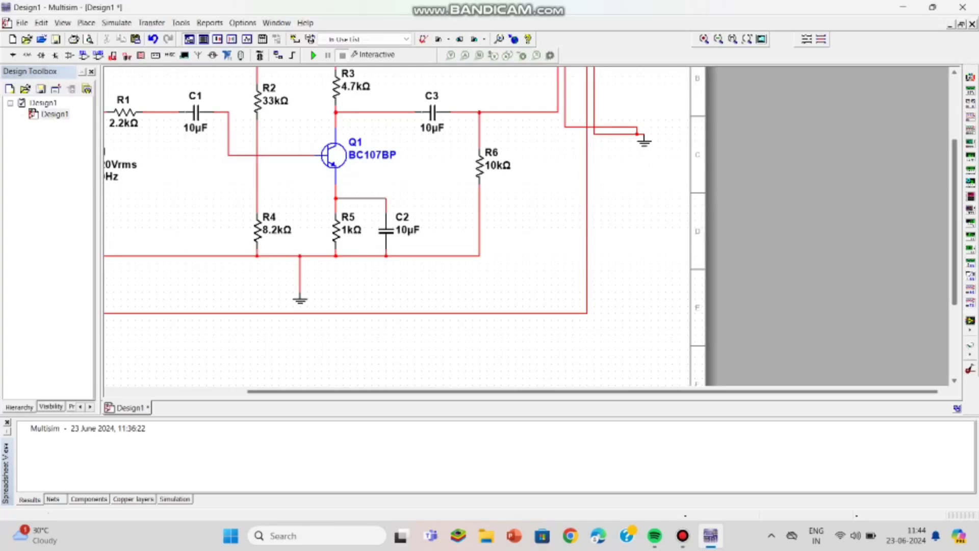
{"action": "scroll", "coordinate": [398, 224], "scroll_direction": "up", "scroll_amount": 3}
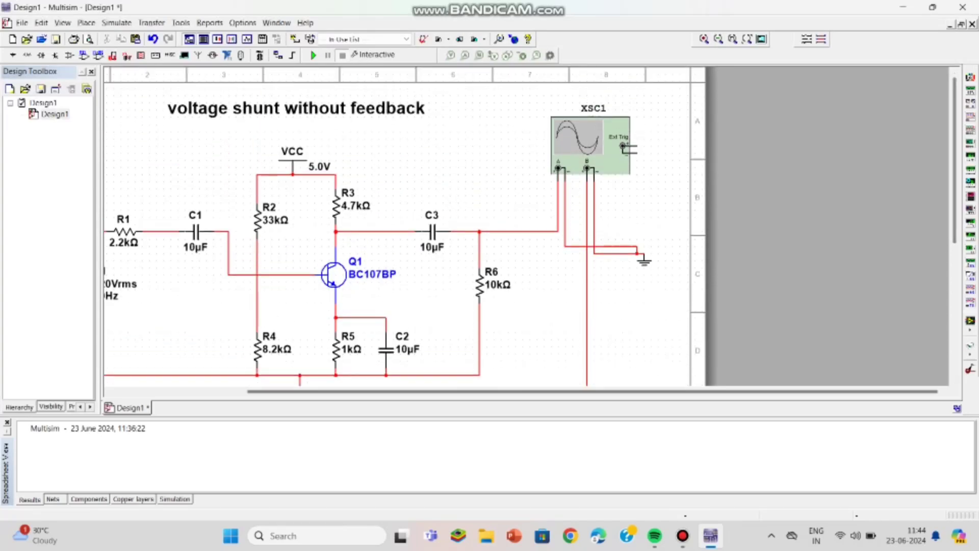
{"action": "scroll", "coordinate": [522, 230], "scroll_direction": "left", "scroll_amount": 3}
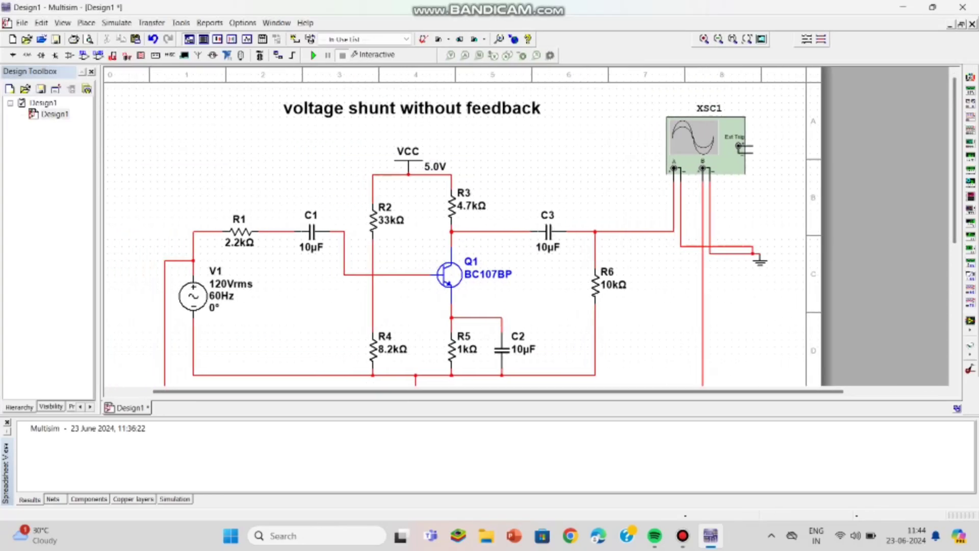
{"action": "left_click", "coordinate": [718, 39]}
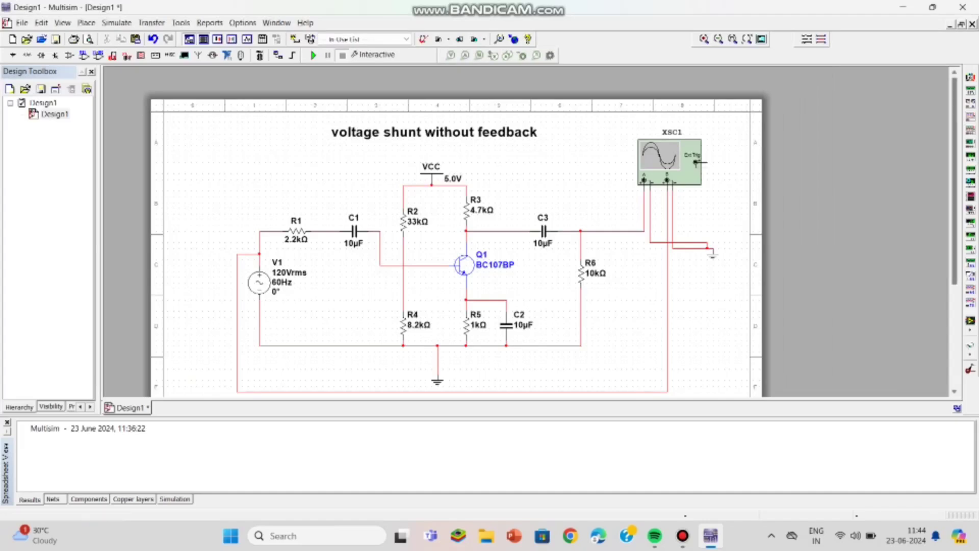
{"action": "scroll", "coordinate": [525, 229], "scroll_direction": "down", "scroll_amount": 1}
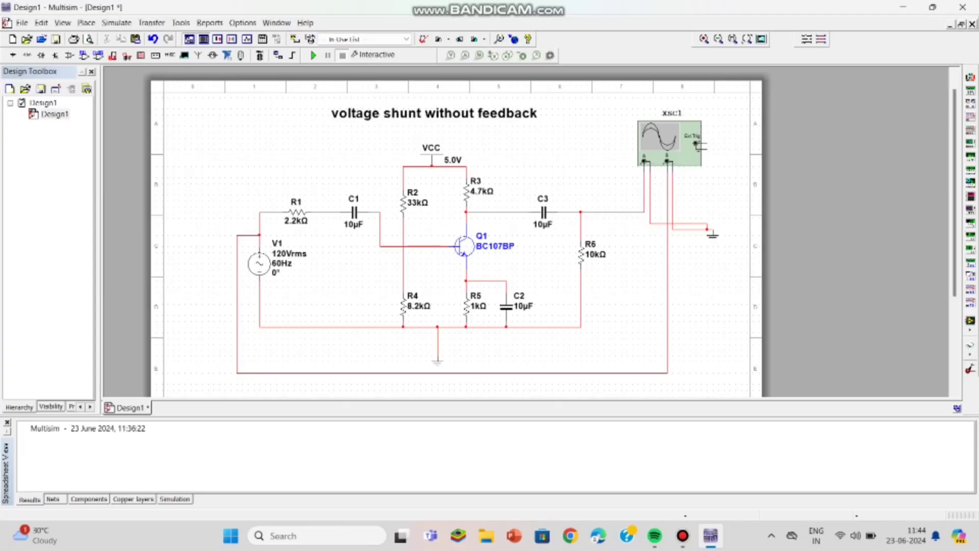
{"action": "double_click", "coordinate": [288, 257]}
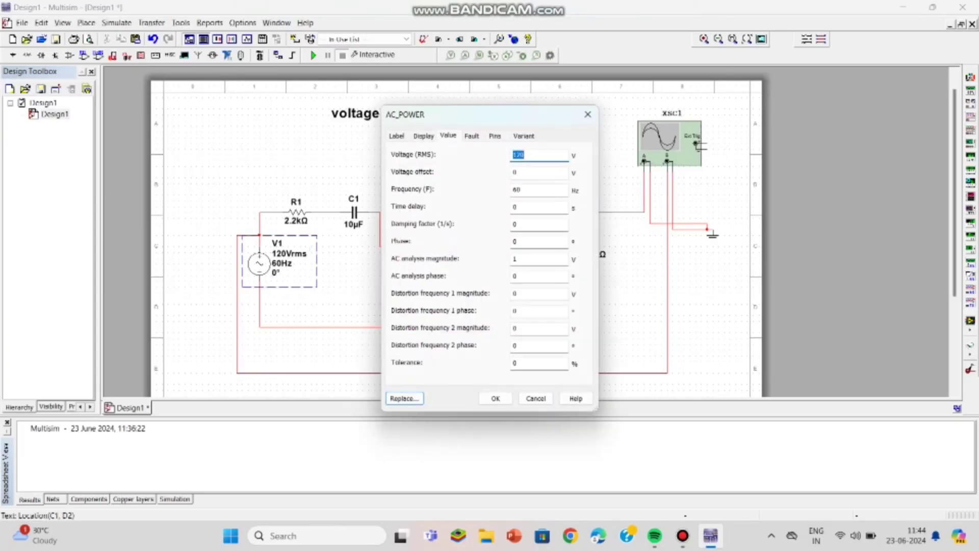
{"action": "key", "text": "BackSpace"}
{"action": "type", "text": "0.01"}
{"action": "left_click", "coordinate": [523, 189]}
{"action": "key", "text": "BackSpace"}
{"action": "key", "text": "BackSpace"}
{"action": "type", "text": "1k"}
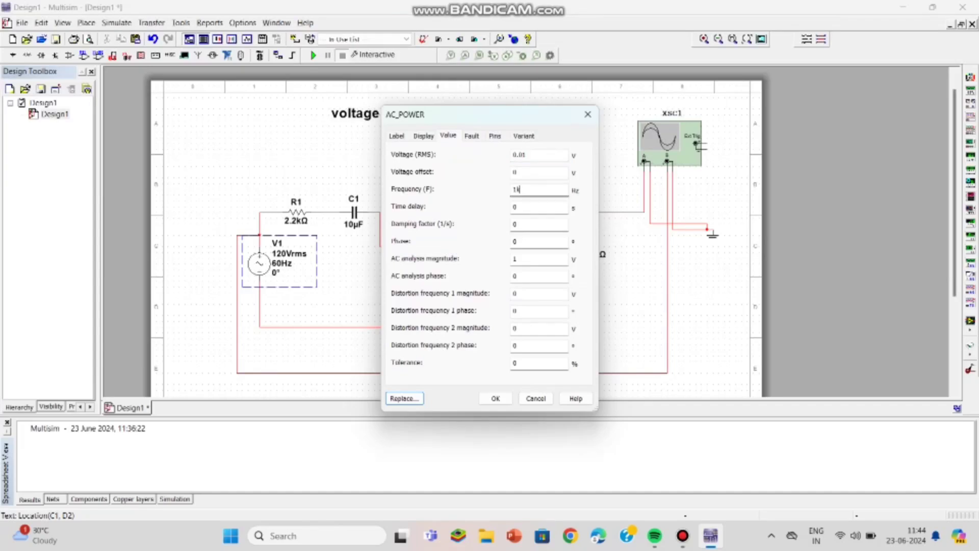
{"action": "key", "text": "Return"}
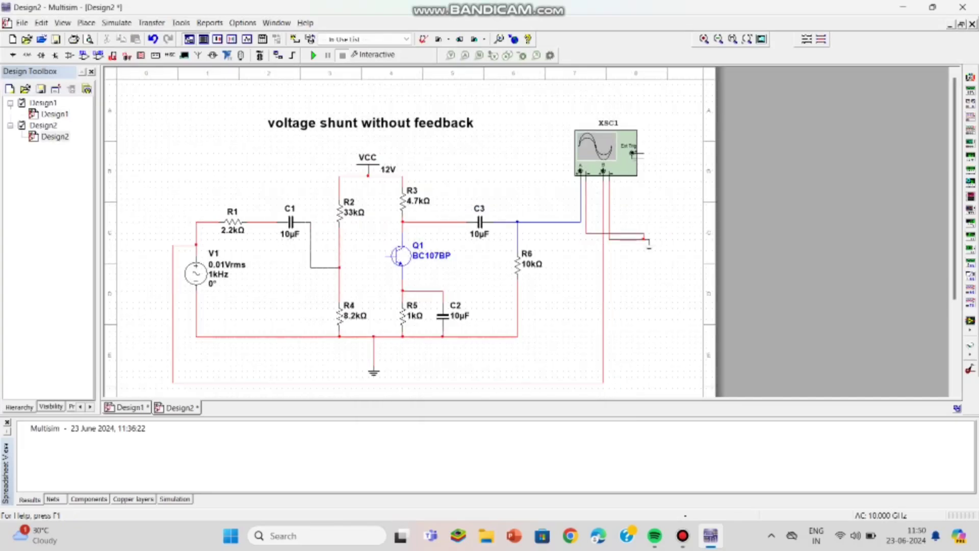
Wire the node between R2 and R4 to Q1's base and align the wire from C1 straight through that node
{"action": "left_click", "coordinate": [339, 268]}
{"action": "left_click", "coordinate": [387, 256]}
{"action": "left_click", "coordinate": [324, 267]}
{"action": "left_click_drag", "start_coordinate": [325, 267], "coordinate": [324, 256]}
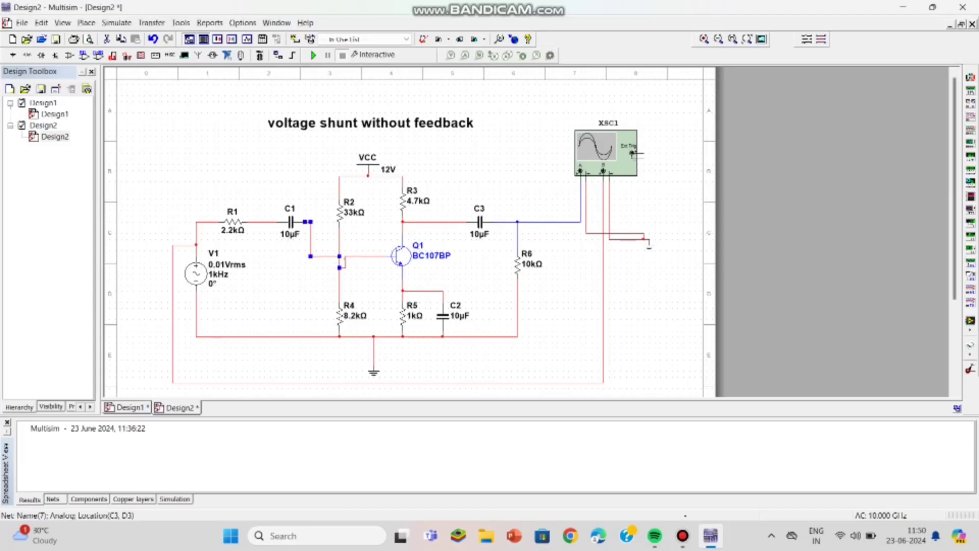
{"action": "key", "text": "Escape"}
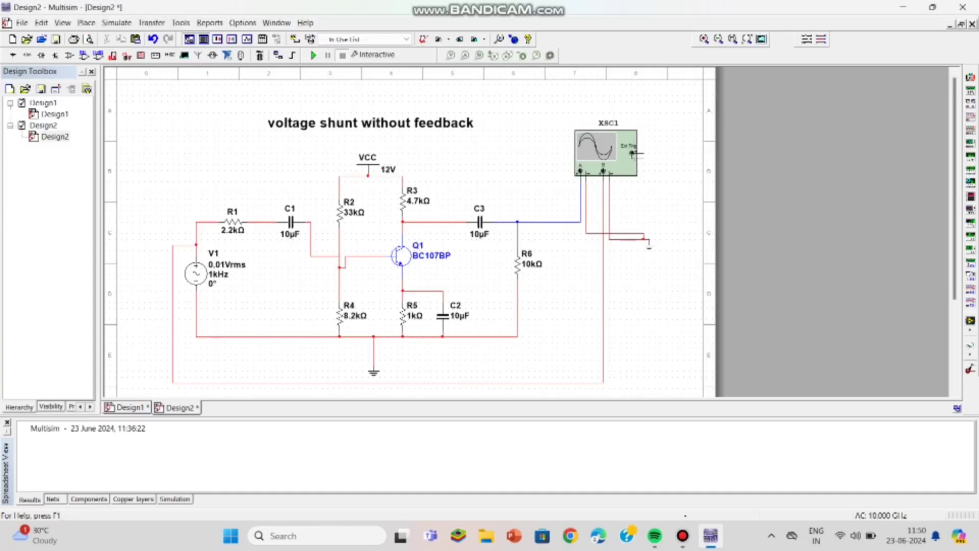
{"action": "left_click", "coordinate": [344, 263]}
{"action": "key", "text": "Escape"}
{"action": "left_click_drag", "start_coordinate": [322, 257], "coordinate": [361, 267]}
{"action": "key", "text": "Escape"}
{"action": "key", "text": "Escape"}
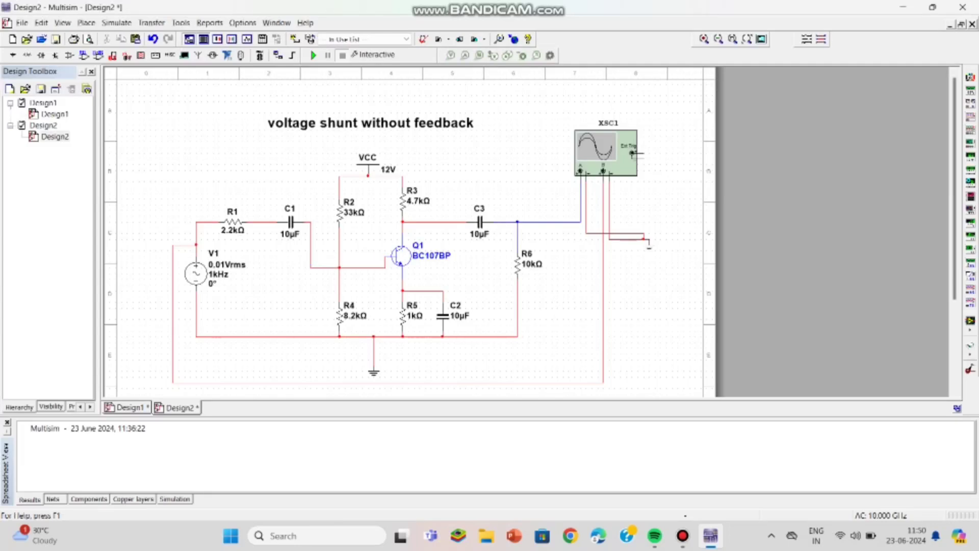
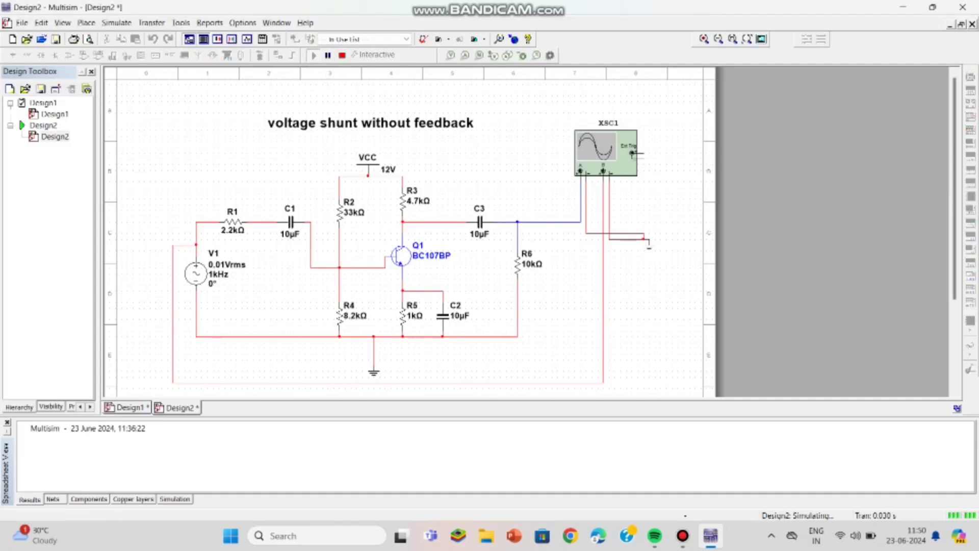
Open the display of oscilloscope XSC1 and reverse its background to white
{"action": "double_click", "coordinate": [627, 163]}
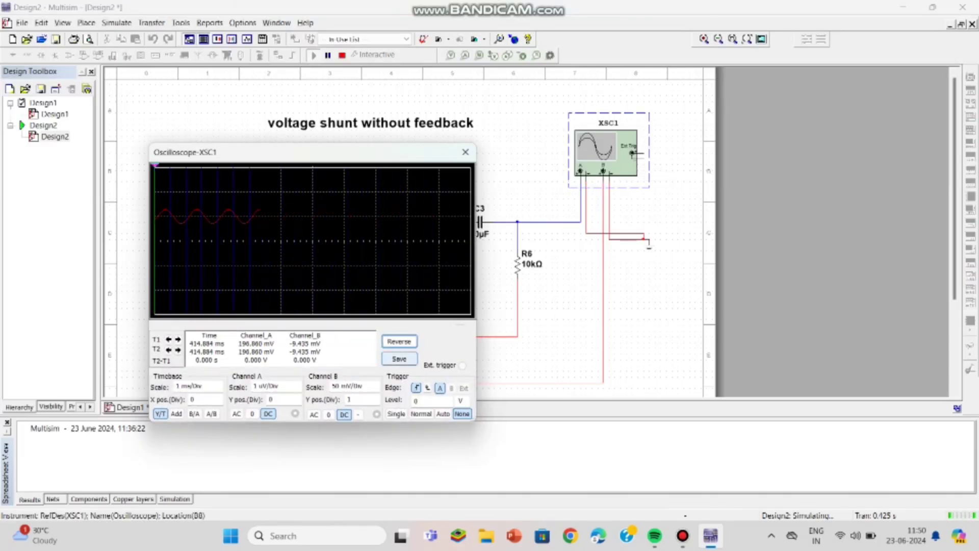
{"action": "left_click", "coordinate": [399, 341]}
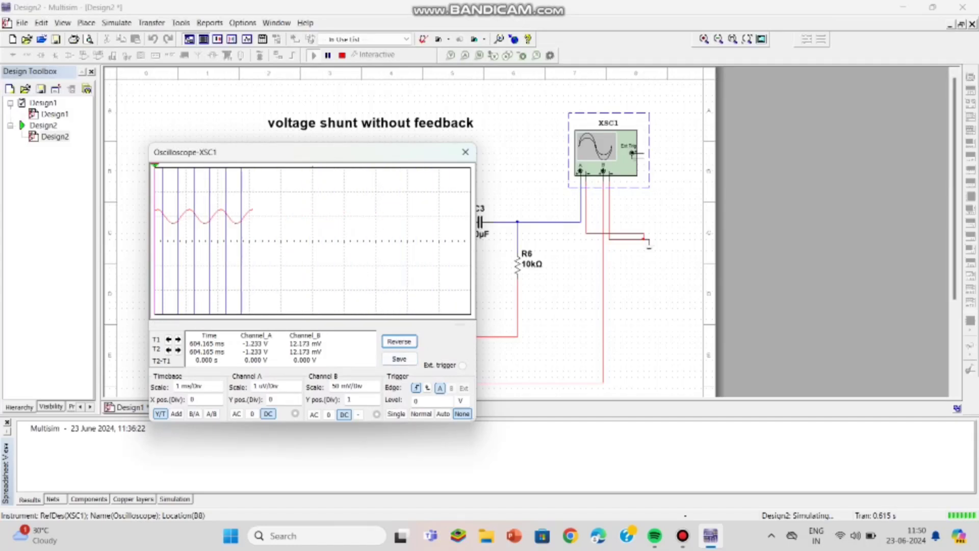
Set the oscilloscope's channel A scale to 1 V/Div
{"action": "left_click", "coordinate": [270, 386]}
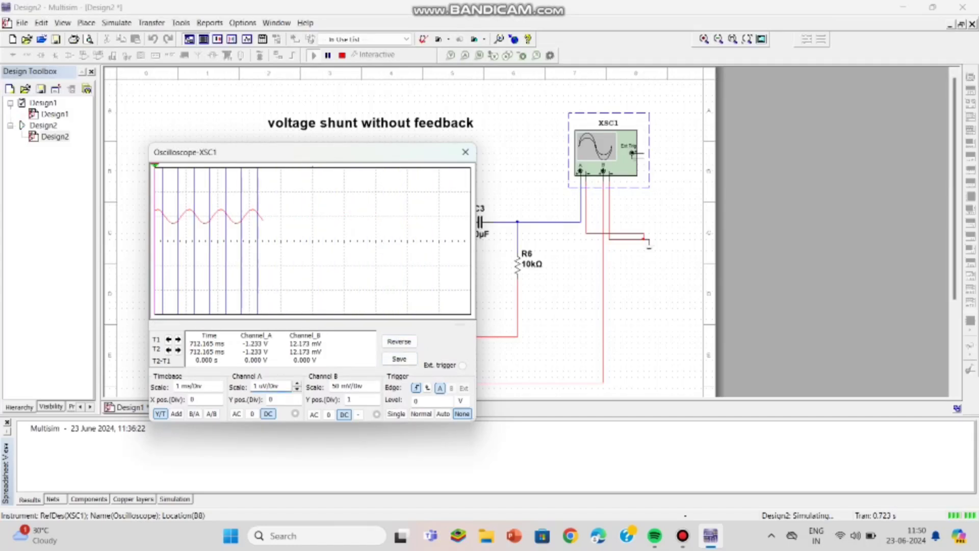
{"action": "left_click", "coordinate": [297, 389]}
{"action": "key", "text": "Up"}
{"action": "key", "text": "Up"}
{"action": "key", "text": "Up"}
{"action": "key", "text": "Up"}
{"action": "key", "text": "Up"}
{"action": "key", "text": "Up"}
{"action": "key", "text": "Up"}
{"action": "key", "text": "Up"}
{"action": "key", "text": "Up"}
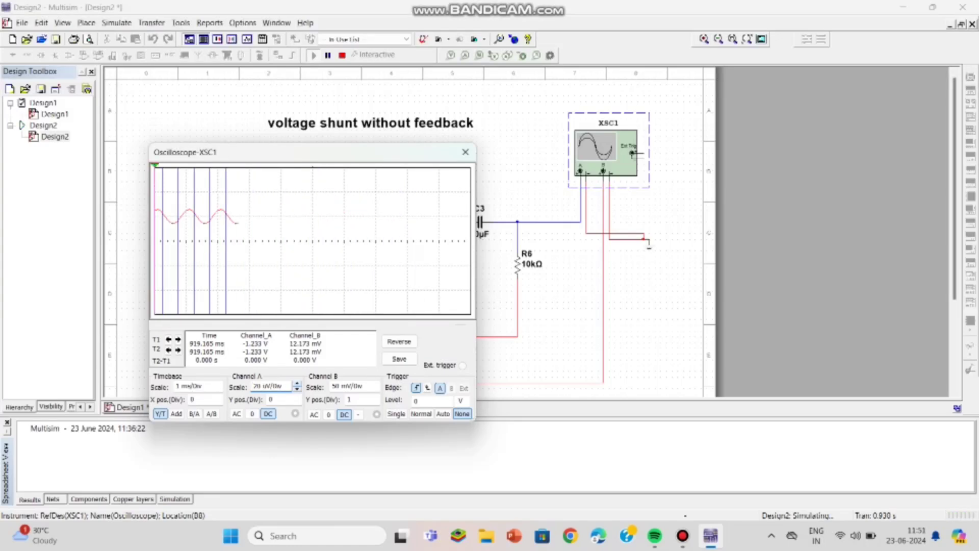
{"action": "key", "text": "Up"}
{"action": "key", "text": "Up"}
{"action": "key", "text": "Up"}
{"action": "key", "text": "Up"}
{"action": "key", "text": "Up"}
{"action": "key", "text": "Up"}
{"action": "key", "text": "Up"}
{"action": "key", "text": "Up"}
{"action": "key", "text": "Up"}
{"action": "key", "text": "Up"}
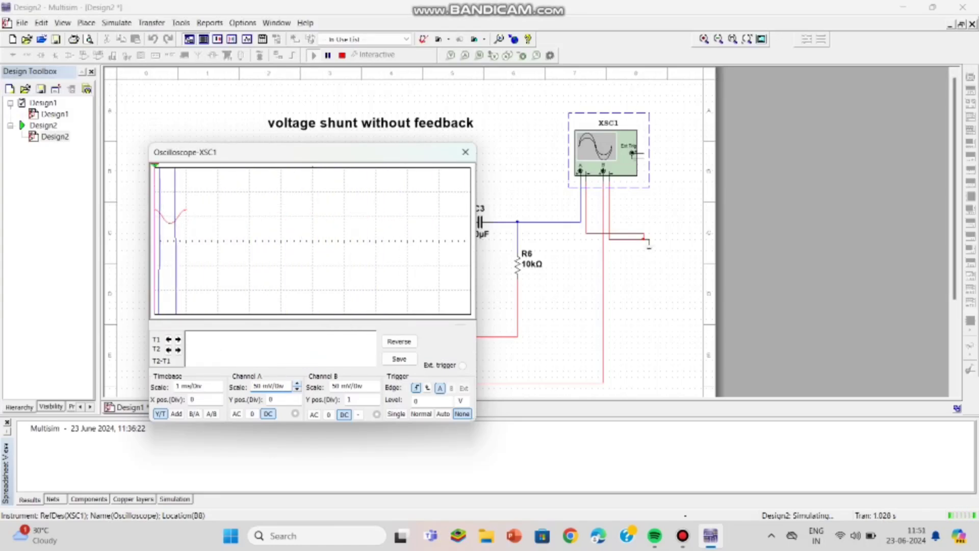
{"action": "key", "text": "Up"}
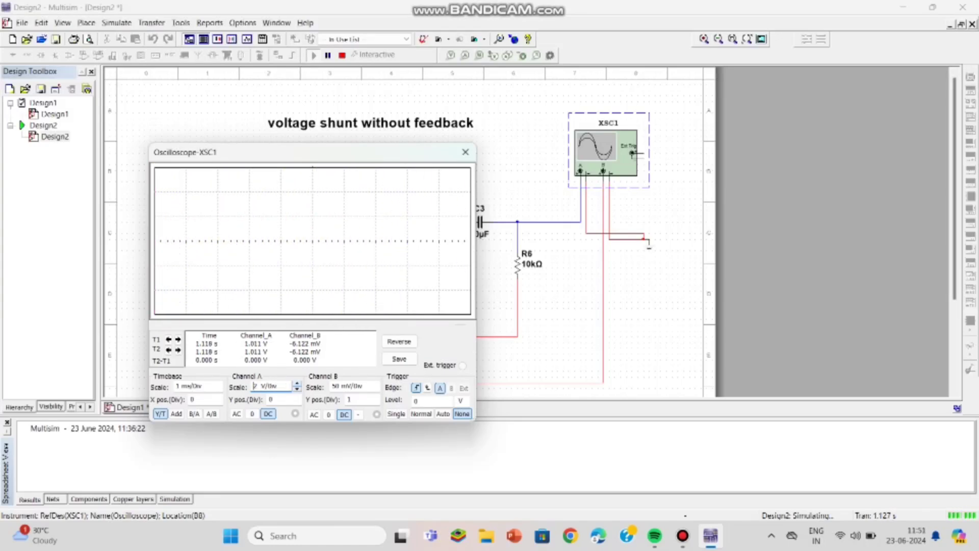
{"action": "key", "text": "Down"}
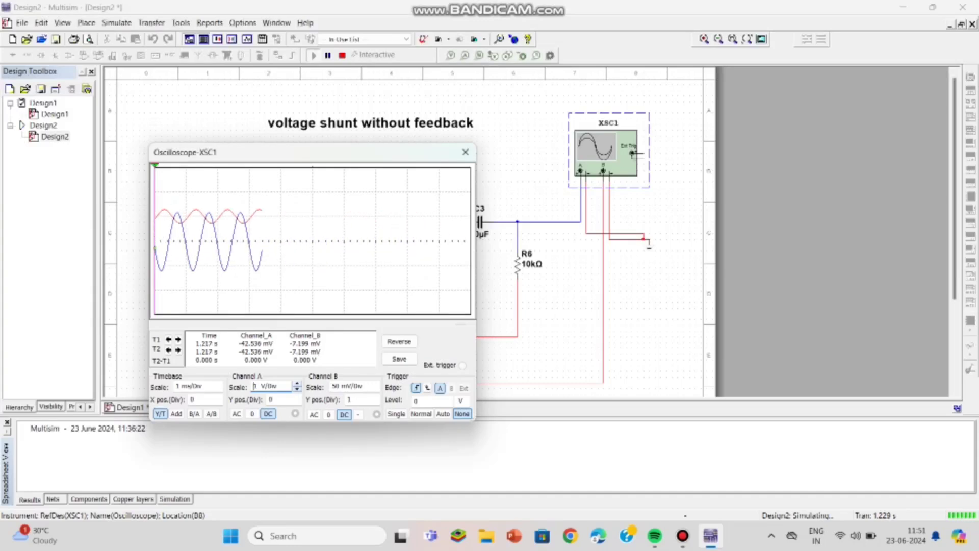
Set channel A's Y position to -0.6 divisions and move the oscilloscope window clear of the amplifier circuit
{"action": "left_click", "coordinate": [275, 399]}
{"action": "key", "text": "Down"}
{"action": "key", "text": "Down"}
{"action": "key", "text": "Down"}
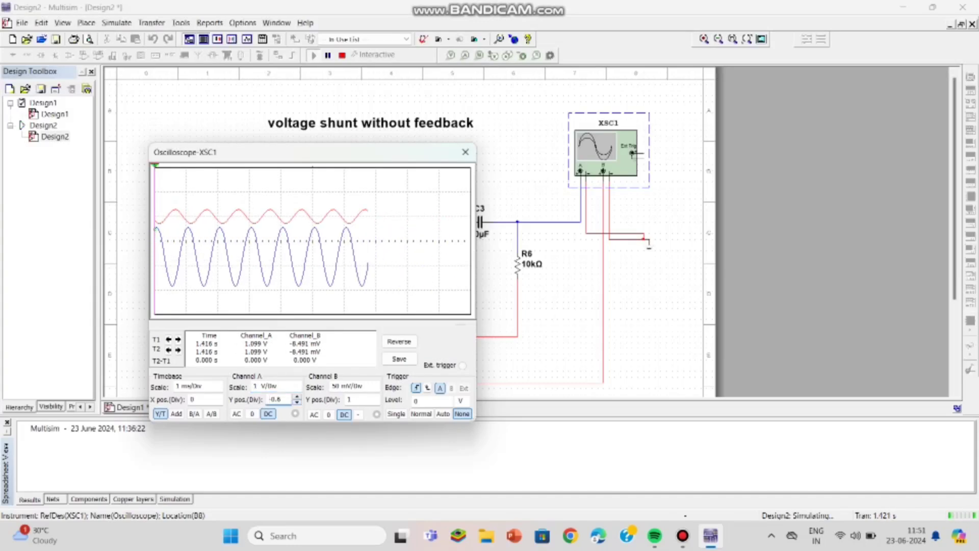
{"action": "left_click_drag", "start_coordinate": [349, 152], "coordinate": [827, 139]}
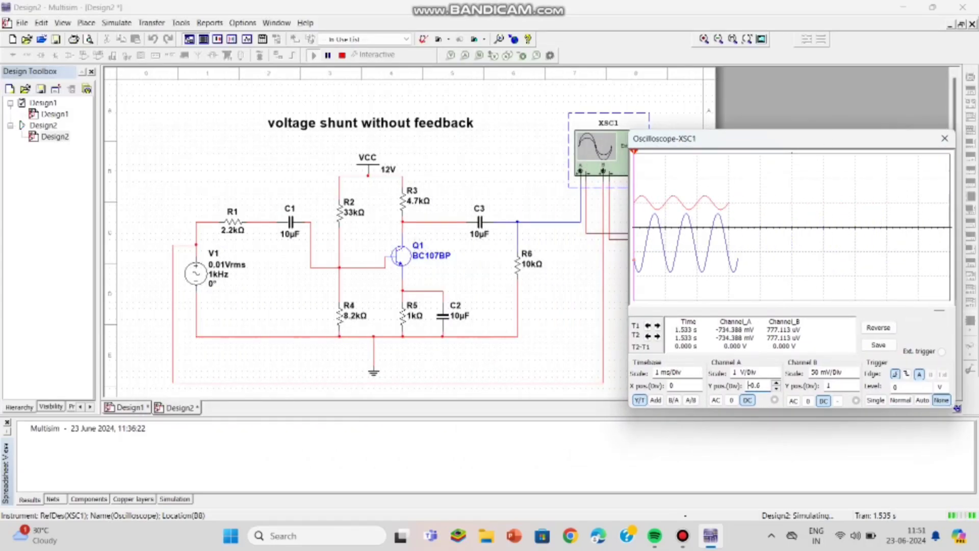
Stop the simulation and change the schematic title to "voltage shunt amplifier without feedback"
{"action": "left_click", "coordinate": [341, 55]}
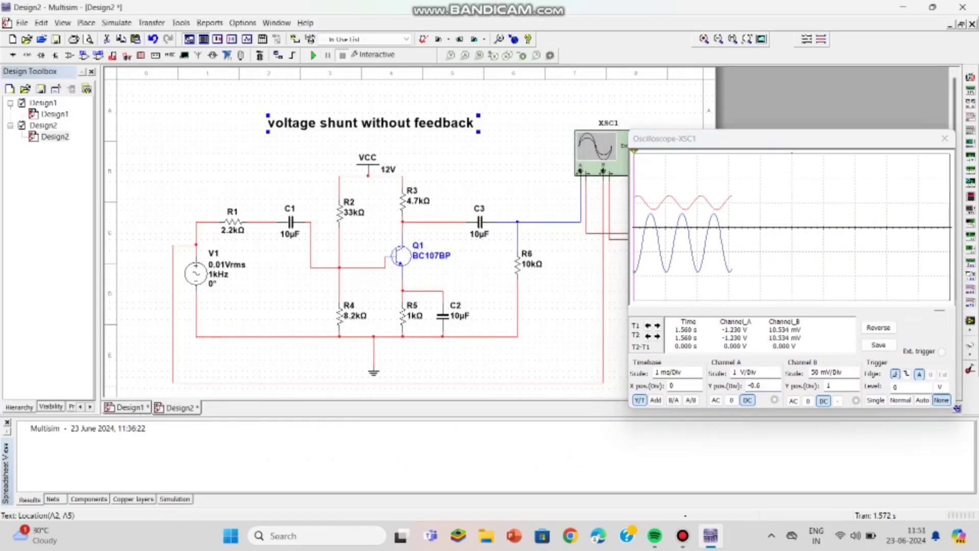
{"action": "double_click", "coordinate": [410, 123]}
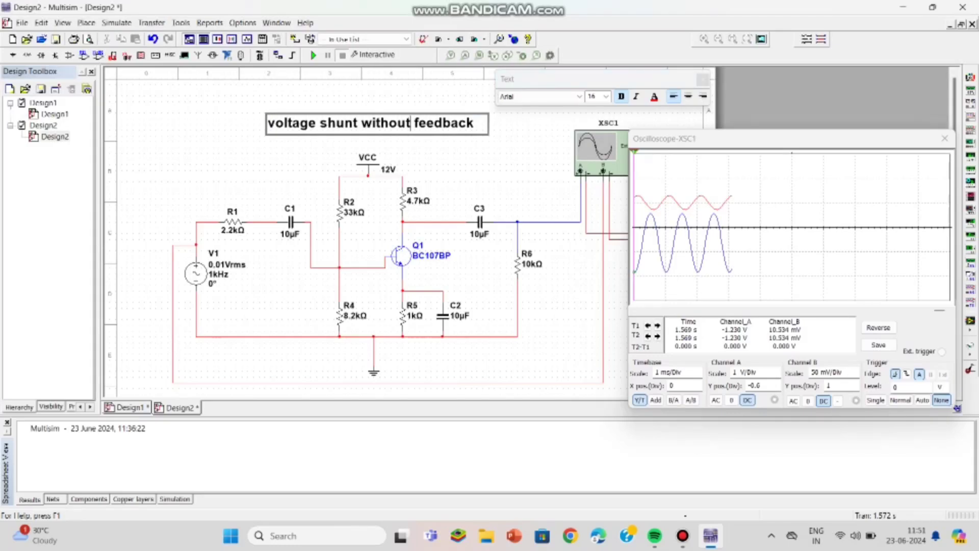
{"action": "type", "text": "amplif"}
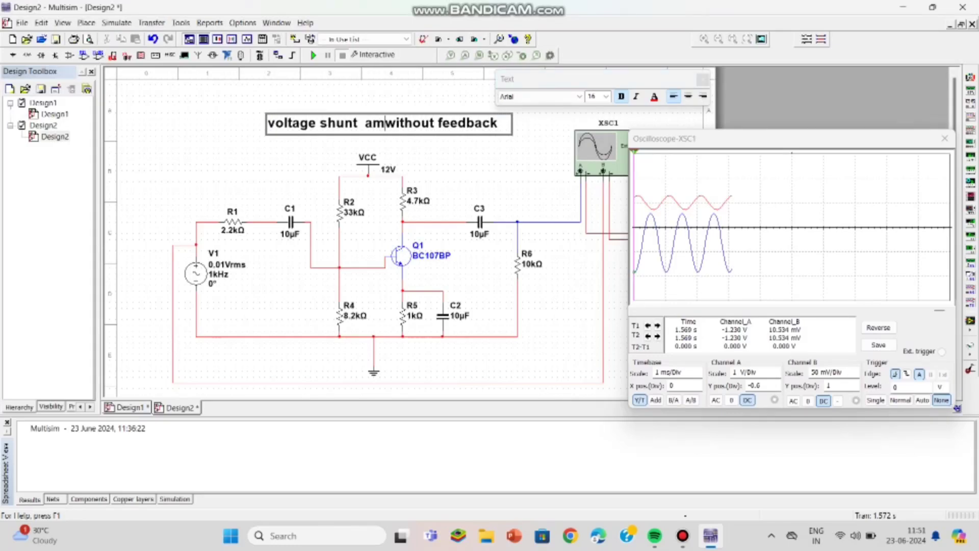
{"action": "type", "text": "ier"}
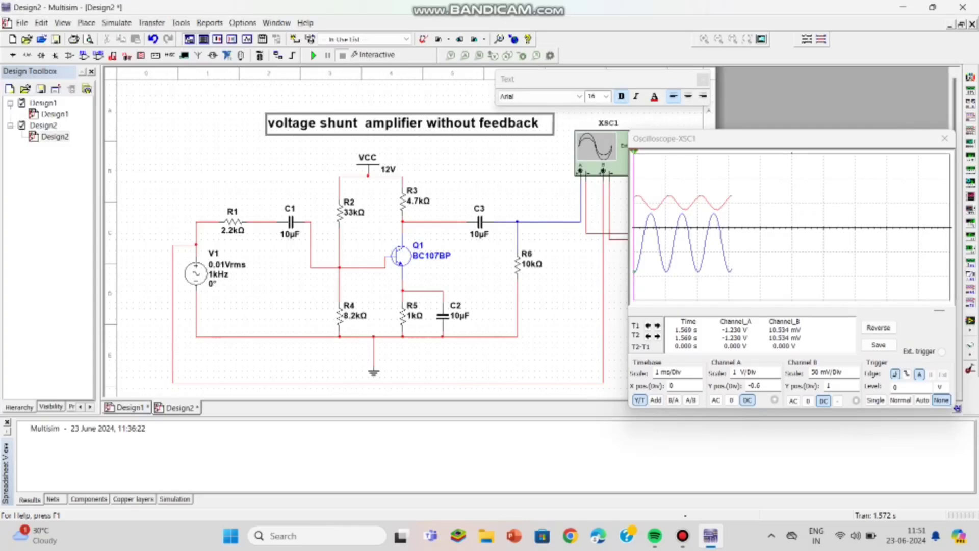
Run the simulation again and move the oscilloscope window over the middle of the schematic to view both waveforms
{"action": "left_click", "coordinate": [748, 385]}
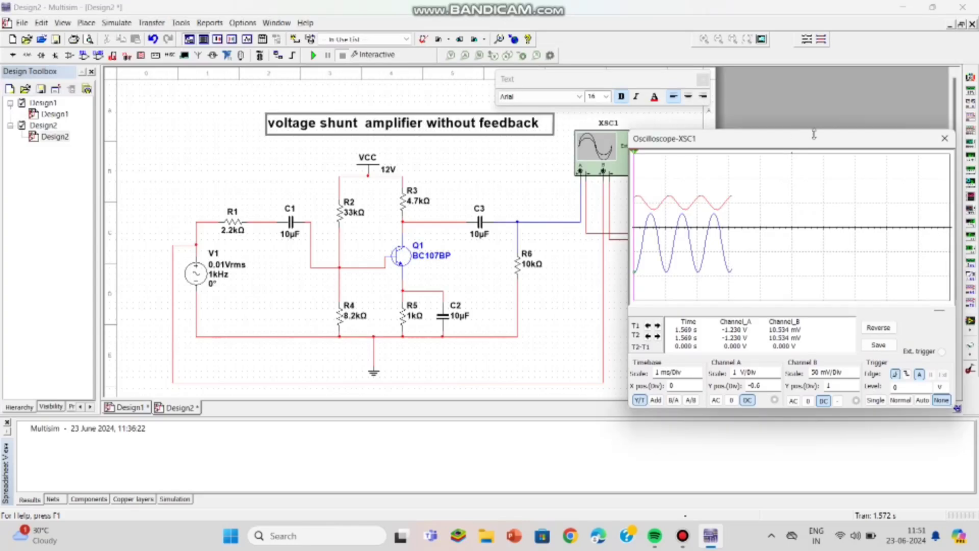
{"action": "left_click", "coordinate": [313, 55]}
{"action": "left_click", "coordinate": [314, 55]}
{"action": "left_click_drag", "start_coordinate": [799, 141], "coordinate": [450, 173]}
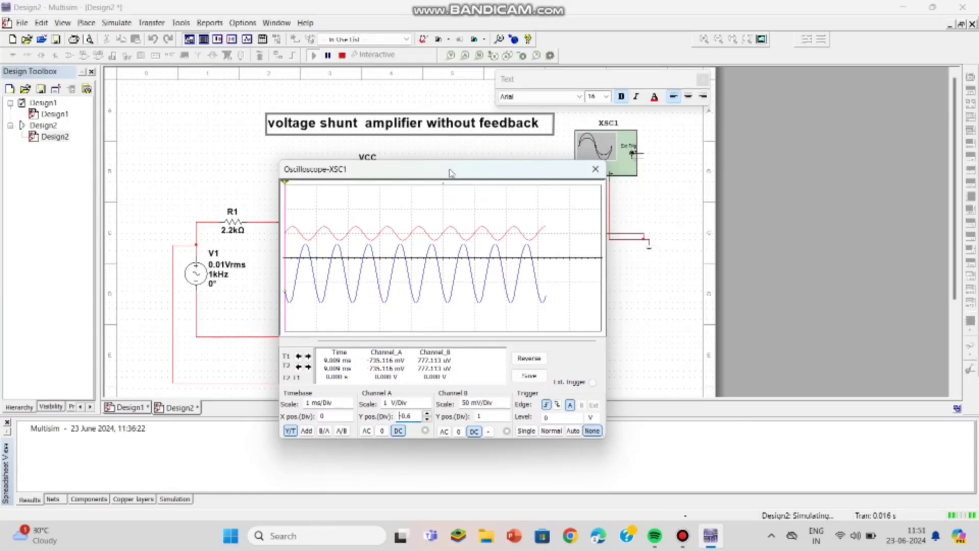
{"action": "left_click_drag", "start_coordinate": [450, 173], "coordinate": [422, 164]}
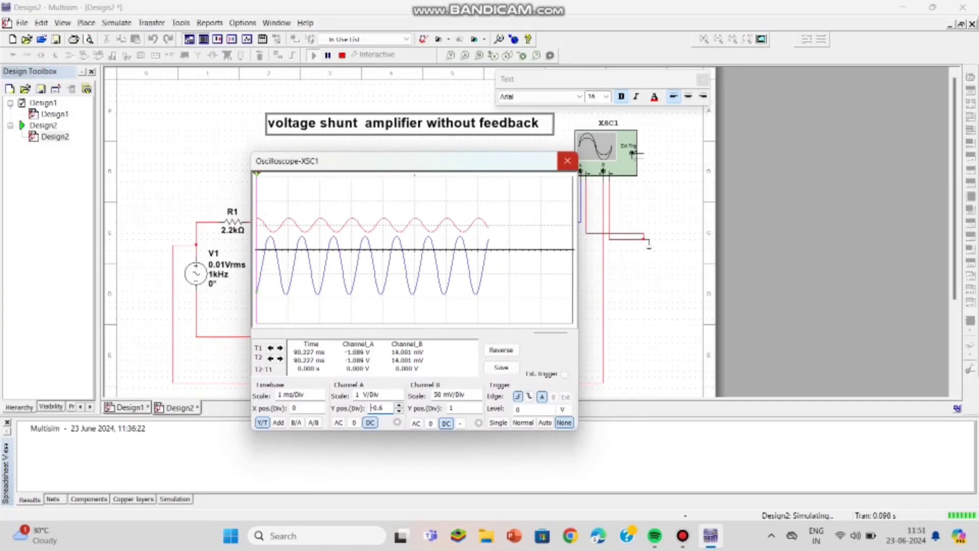
Close the oscilloscope window and stop the running simulation
{"action": "left_click", "coordinate": [567, 161]}
{"action": "left_click", "coordinate": [117, 23]}
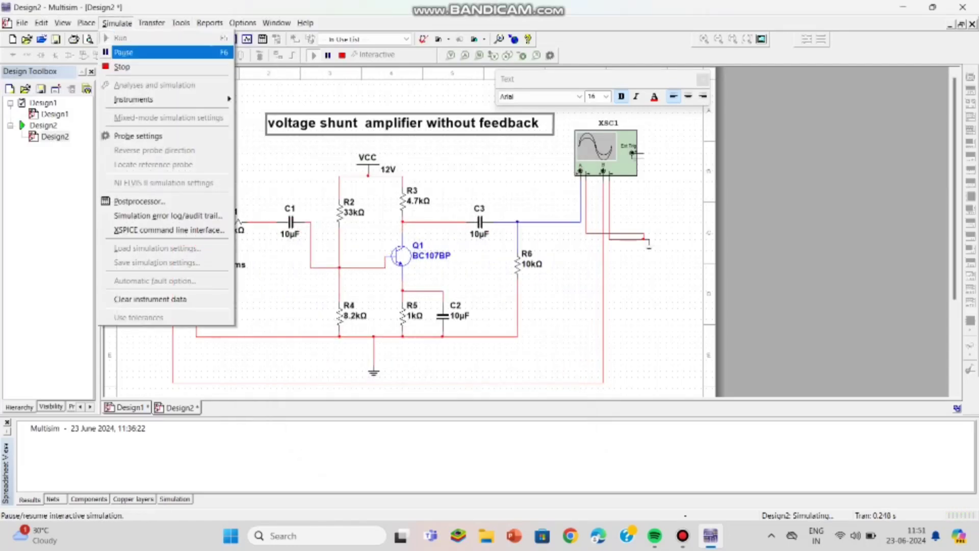
{"action": "left_click", "coordinate": [123, 52]}
{"action": "left_click", "coordinate": [116, 23]}
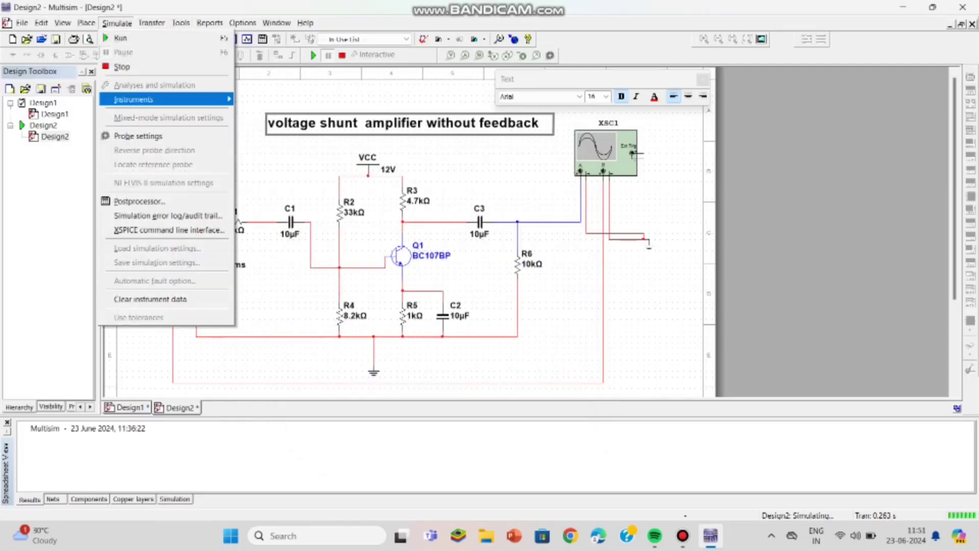
{"action": "left_click", "coordinate": [121, 67]}
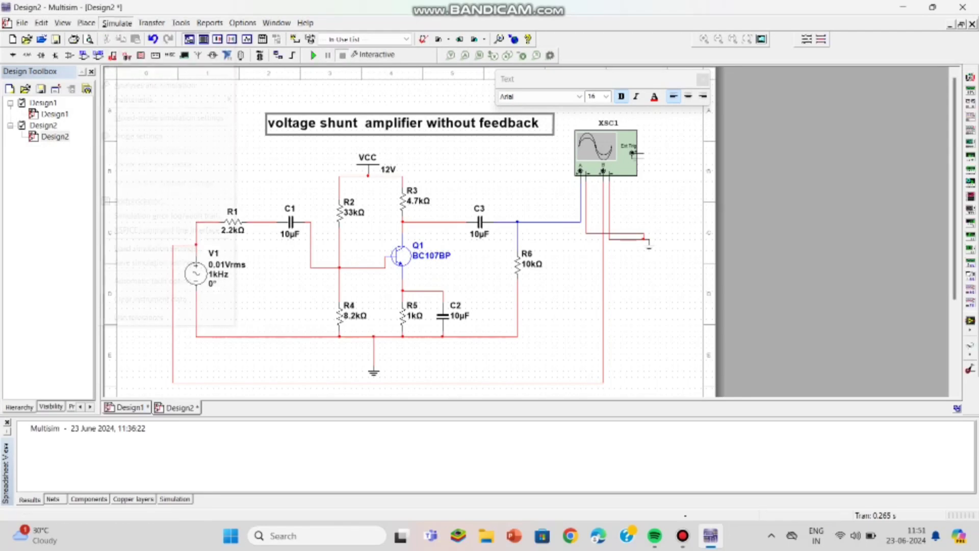
Run an AC sweep analysis of V(6) from 1 Hz to 10 GHz with 10 points per decade
{"action": "left_click", "coordinate": [138, 85]}
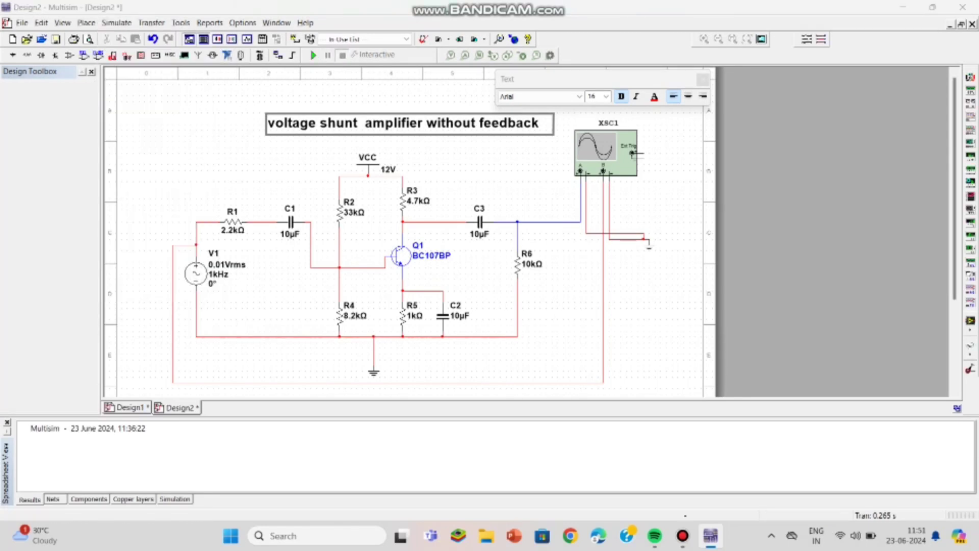
{"action": "left_click", "coordinate": [277, 123]}
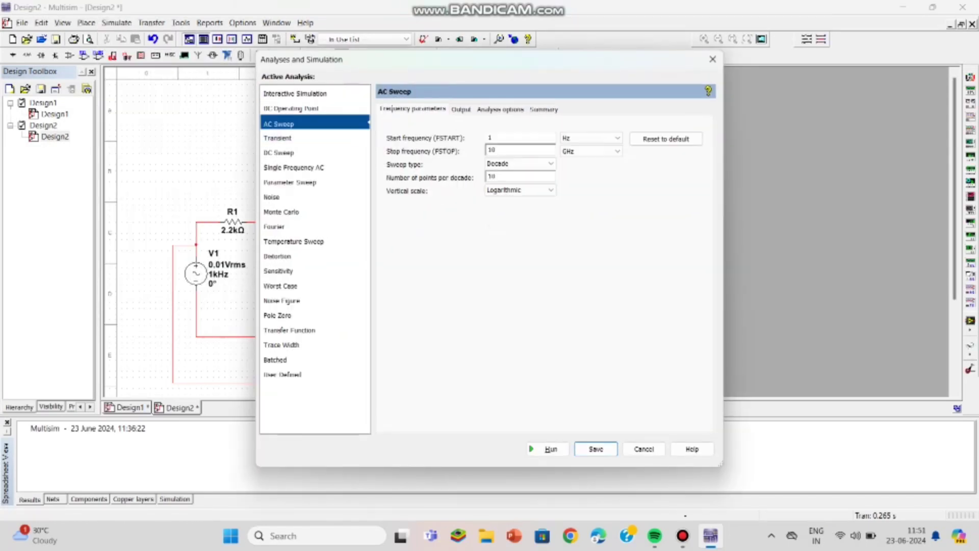
{"action": "left_click", "coordinate": [461, 109]}
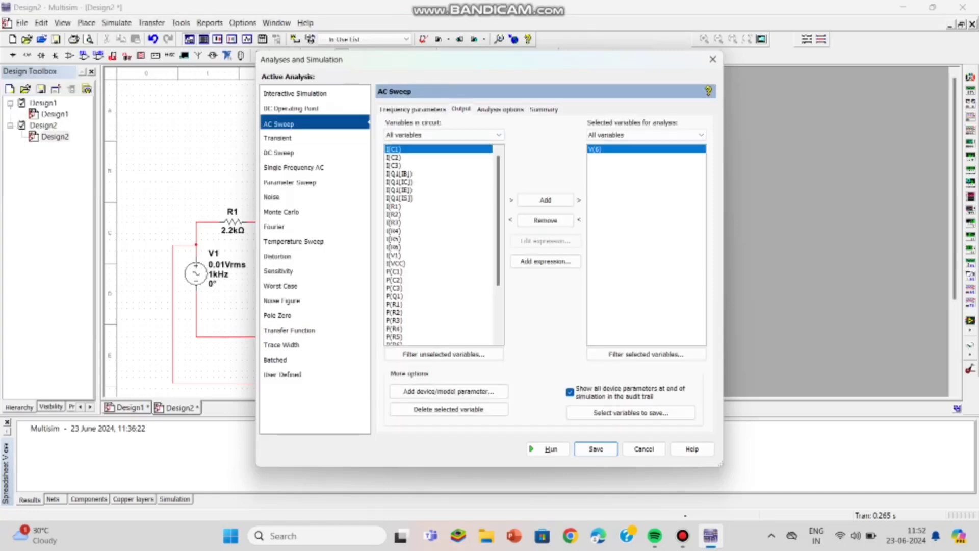
{"action": "left_click", "coordinate": [549, 448]}
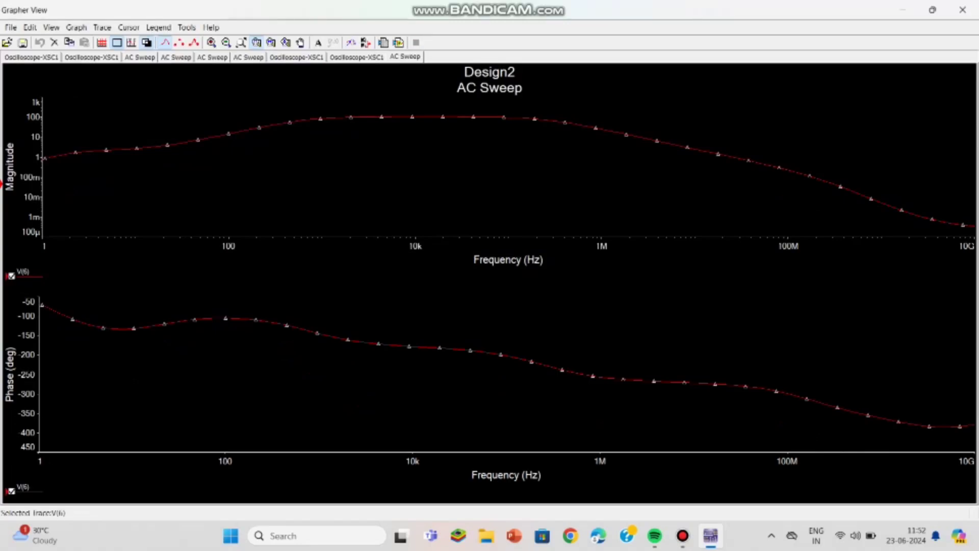
Export the V(6) AC sweep trace to Excel, then switch to the new workbook and maximize it
{"action": "left_click", "coordinate": [187, 28]}
{"action": "key", "text": "Down"}
{"action": "key", "text": "Return"}
{"action": "key", "text": "Return"}
{"action": "key", "text": "Return"}
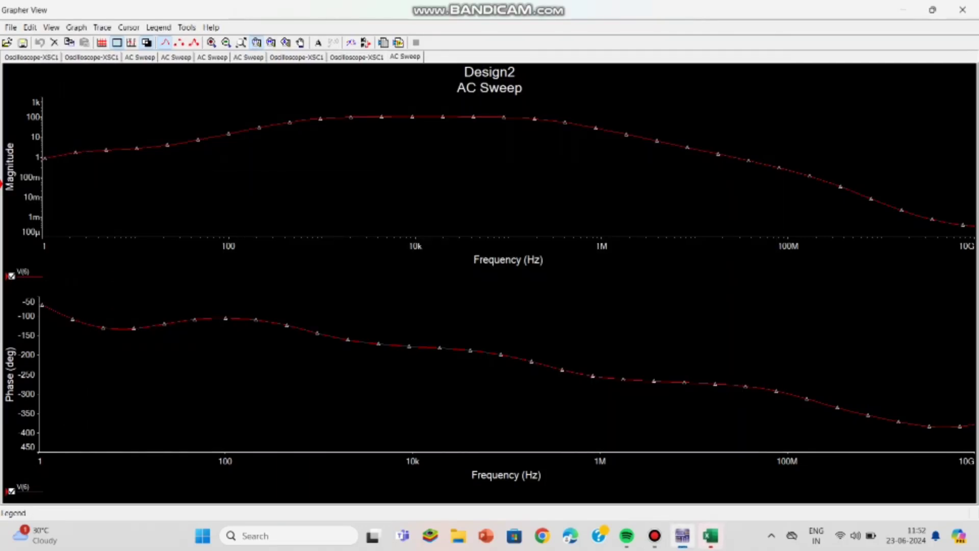
{"action": "left_click", "coordinate": [711, 535]}
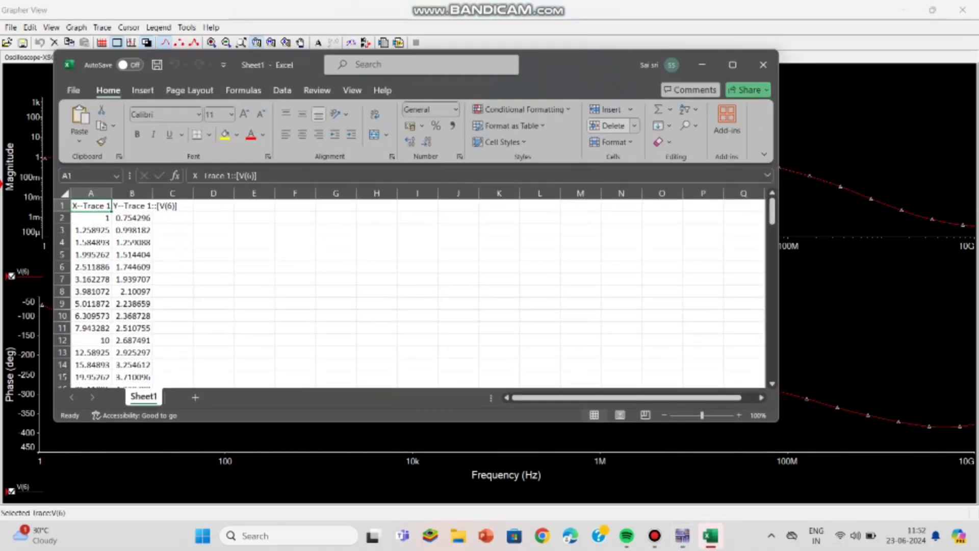
{"action": "left_click", "coordinate": [733, 65]}
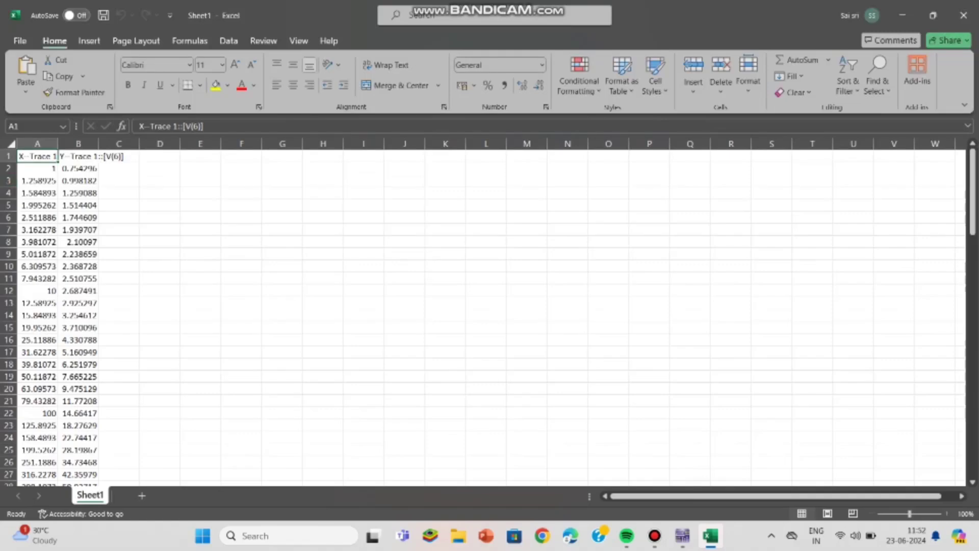
Format the exported data in columns A and B as numbers with five decimal places and widen column A
{"action": "mouse_move", "coordinate": [971, 192]}
{"action": "left_mouse_down"}
{"action": "mouse_move", "coordinate": [971, 421]}
{"action": "mouse_move", "coordinate": [972, 188]}
{"action": "left_mouse_up"}
{"action": "left_click_drag", "start_coordinate": [971, 188], "coordinate": [972, 428]}
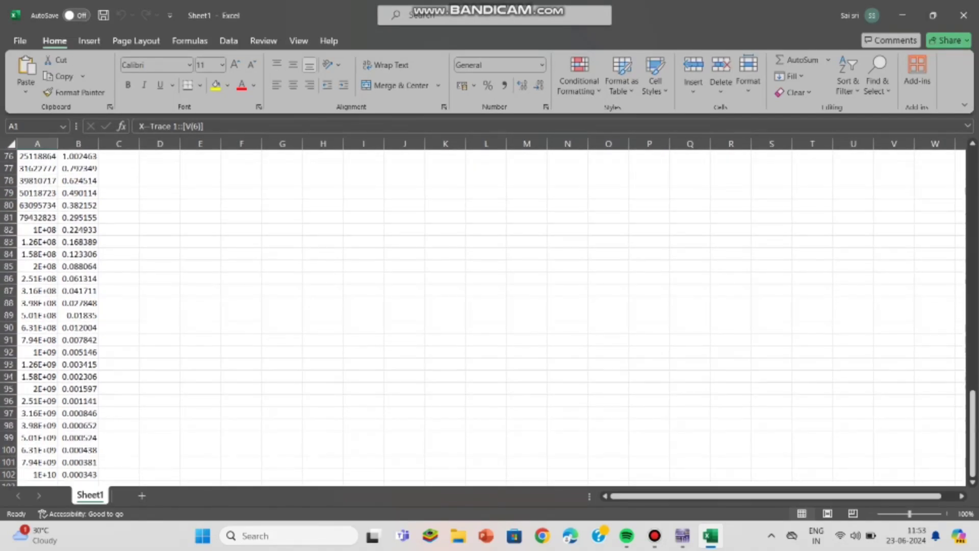
{"action": "left_click_drag", "start_coordinate": [37, 156], "coordinate": [97, 194]}
{"action": "left_click", "coordinate": [546, 106]}
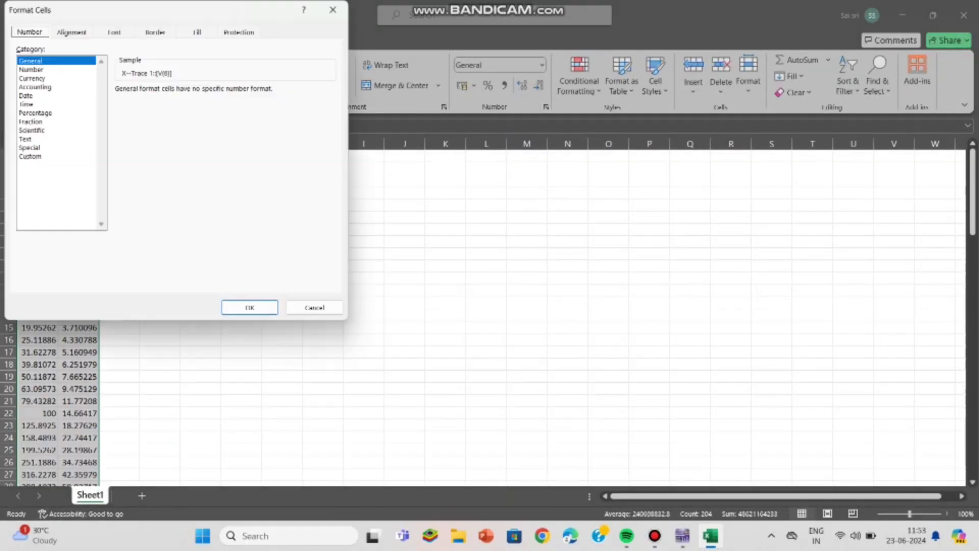
{"action": "left_click", "coordinate": [31, 69]}
{"action": "left_click", "coordinate": [206, 87]}
{"action": "left_click", "coordinate": [205, 87]}
{"action": "left_click", "coordinate": [205, 87]}
{"action": "left_click", "coordinate": [249, 307]}
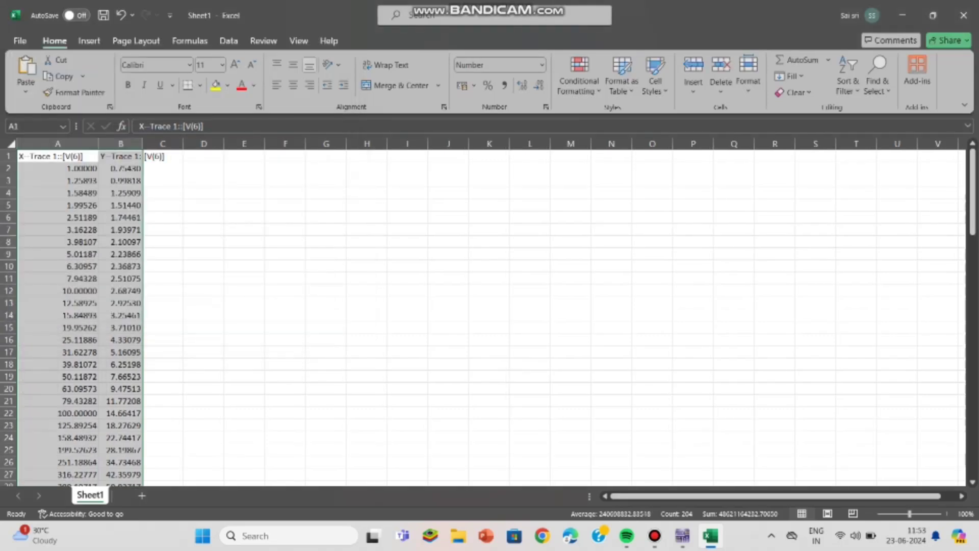
{"action": "left_click_drag", "start_coordinate": [98, 143], "coordinate": [118, 143]}
{"action": "left_click", "coordinate": [182, 180]}
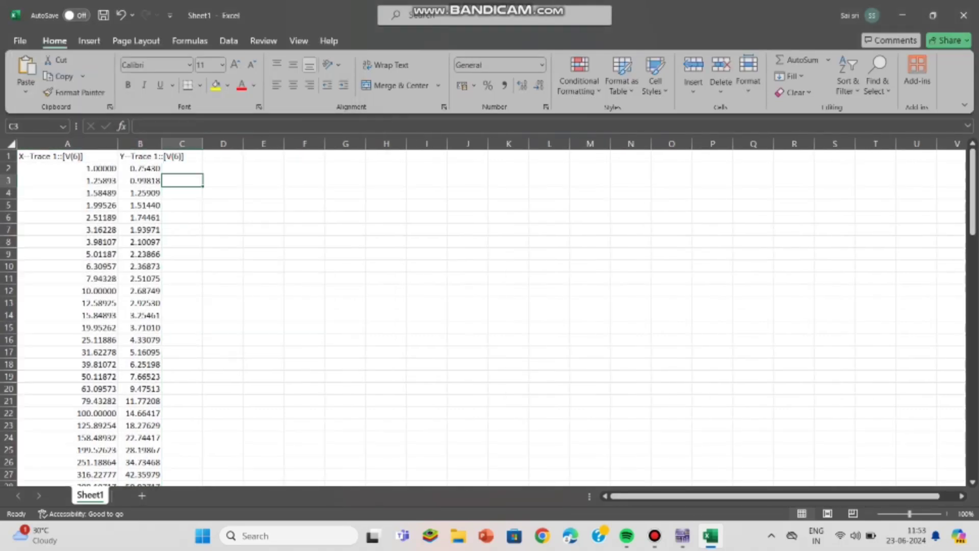
Examine the frequency and magnitude values through the whole exported table
{"action": "scroll", "coordinate": [489, 316], "scroll_direction": "down", "scroll_amount": 3}
{"action": "scroll", "coordinate": [490, 316], "scroll_direction": "down", "scroll_amount": 5}
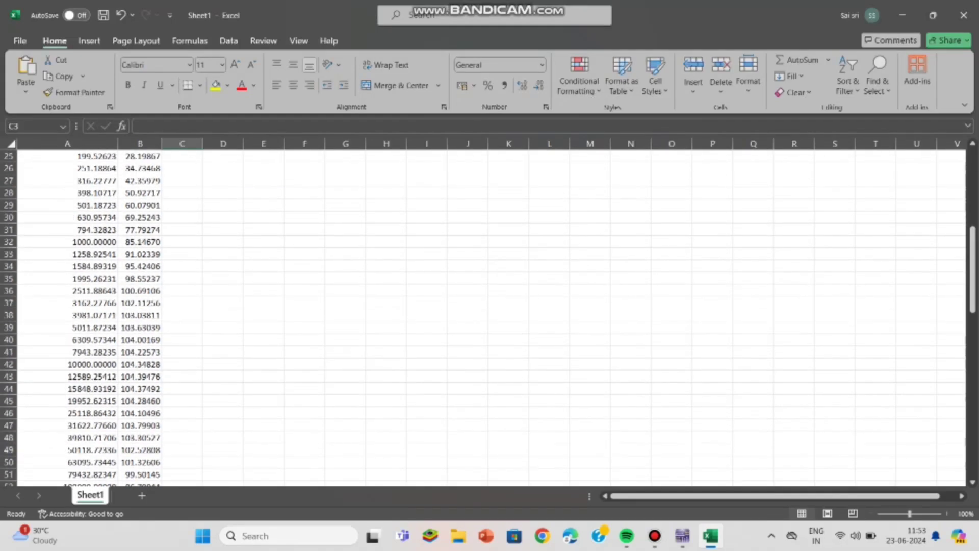
{"action": "scroll", "coordinate": [489, 316], "scroll_direction": "down", "scroll_amount": 8}
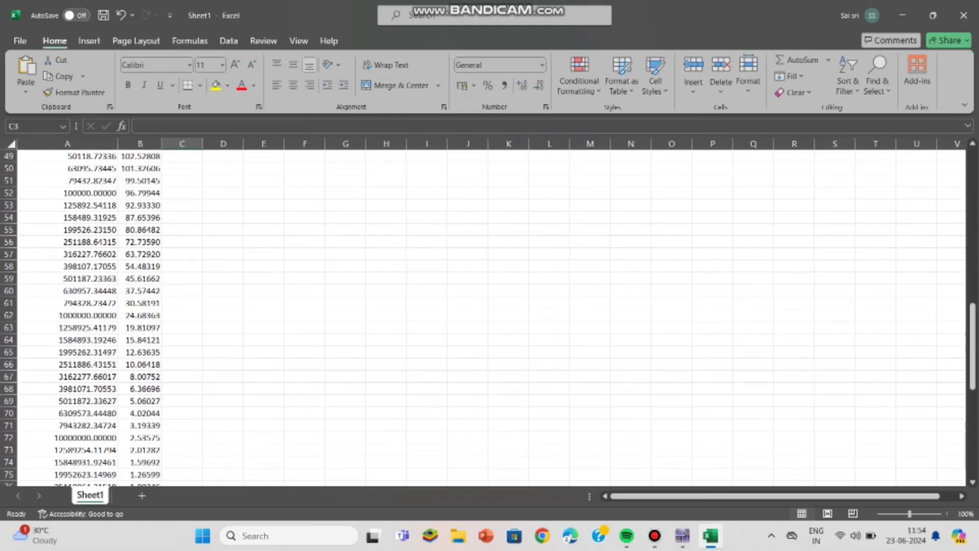
{"action": "scroll", "coordinate": [490, 317], "scroll_direction": "down", "scroll_amount": 17}
{"action": "scroll", "coordinate": [489, 316], "scroll_direction": "up", "scroll_amount": 17}
{"action": "scroll", "coordinate": [489, 316], "scroll_direction": "up", "scroll_amount": 16}
Format the frequencies in column A from row 20 down as numbers with two decimal places and close the workbook
{"action": "scroll", "coordinate": [490, 317], "scroll_direction": "down", "scroll_amount": 6}
{"action": "left_click_drag", "start_coordinate": [92, 168], "coordinate": [92, 475]}
{"action": "left_click", "coordinate": [546, 106]}
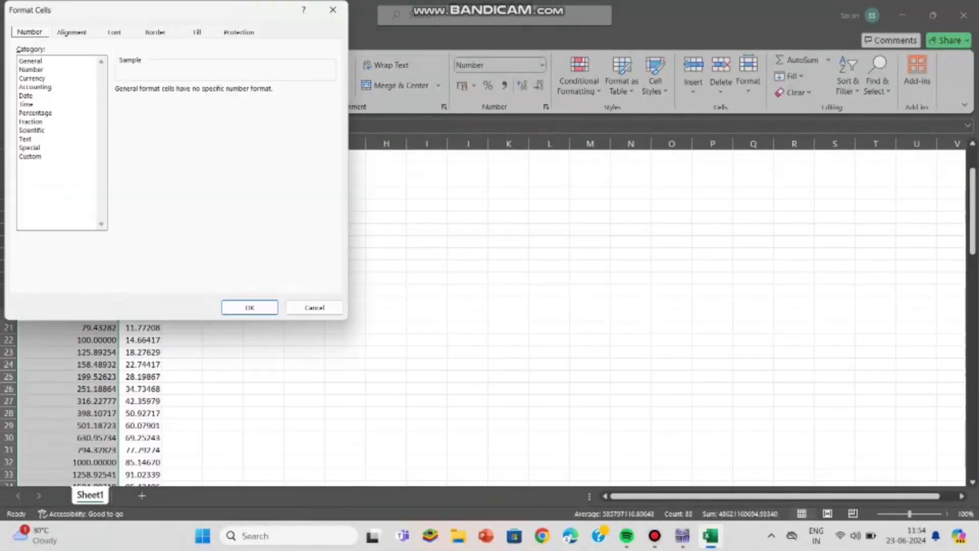
{"action": "left_click", "coordinate": [41, 69]}
{"action": "left_click", "coordinate": [249, 307]}
{"action": "left_click", "coordinate": [223, 302]}
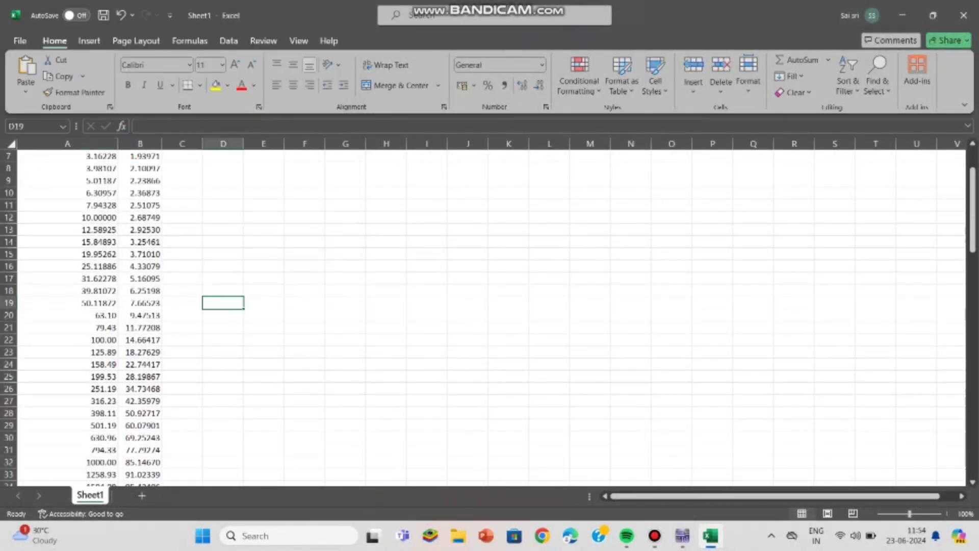
{"action": "scroll", "coordinate": [490, 316], "scroll_direction": "down", "scroll_amount": 20}
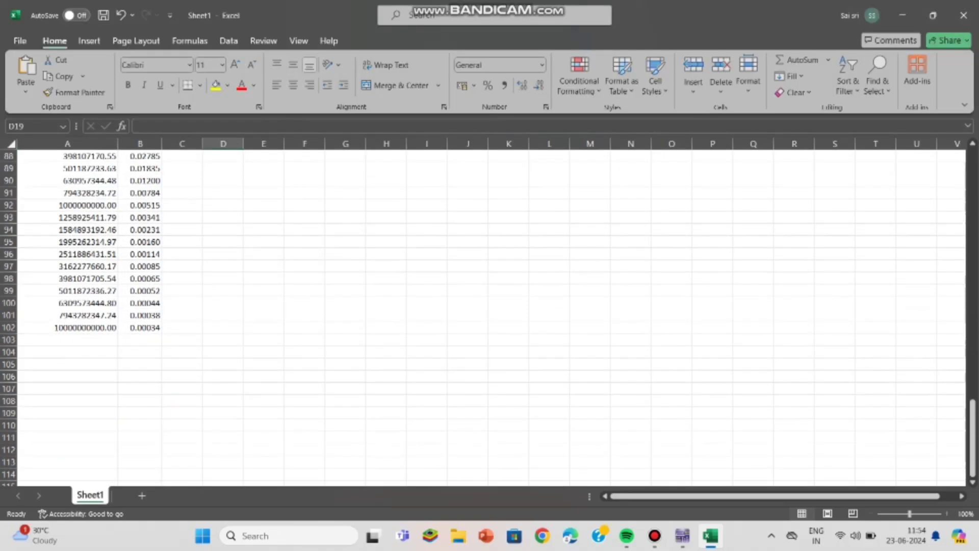
{"action": "left_click", "coordinate": [963, 15]}
{"action": "left_click", "coordinate": [537, 335]}
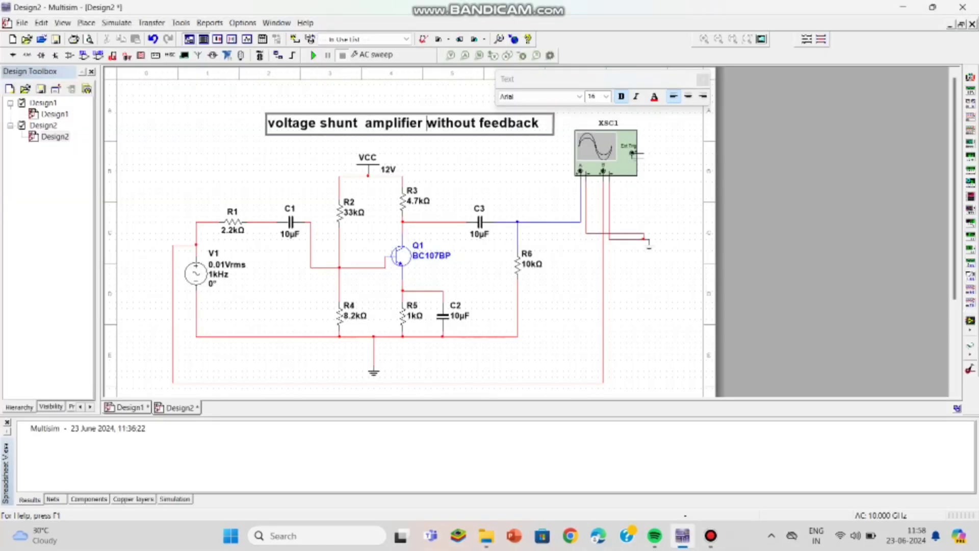
Change the schematic title to "voltage shunt amplifier with feedback"
{"action": "left_click", "coordinate": [480, 123]}
{"action": "key", "text": "BackSpace"}
{"action": "key", "text": "BackSpace"}
{"action": "key", "text": "BackSpace"}
{"action": "key", "text": "BackSpace"}
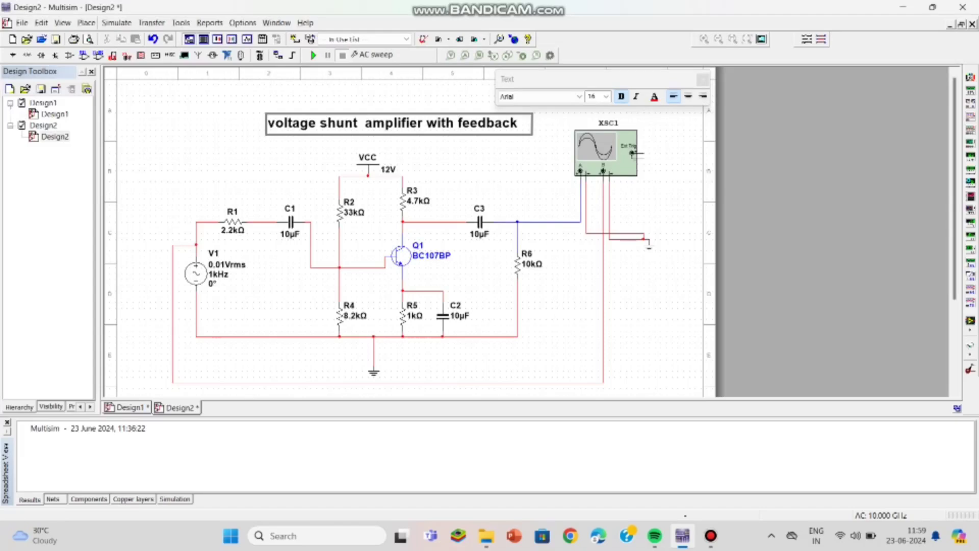
Place a horizontal 100k resistor from the Basic group between R2 and the collector of transistor Q1
{"action": "left_click", "coordinate": [86, 22]}
{"action": "left_click", "coordinate": [102, 38]}
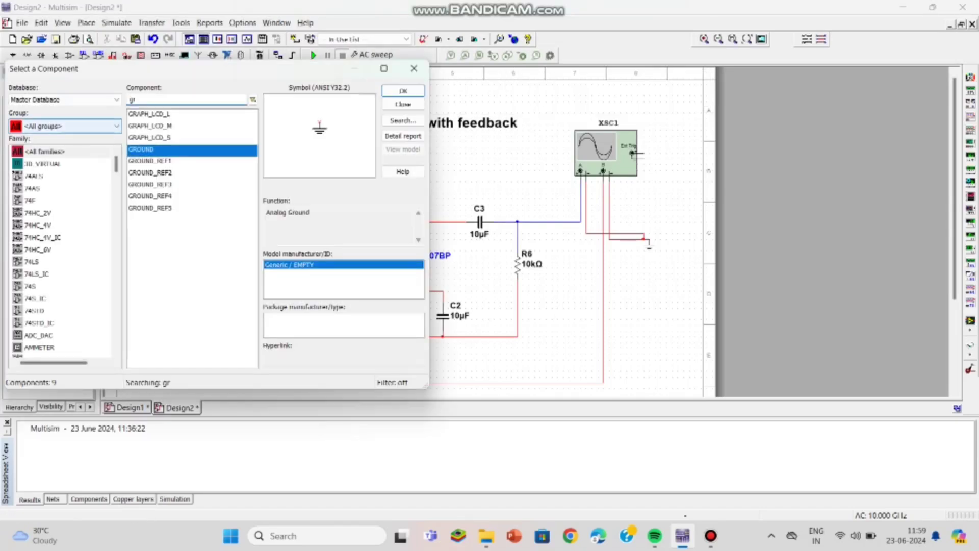
{"action": "left_click", "coordinate": [65, 126]}
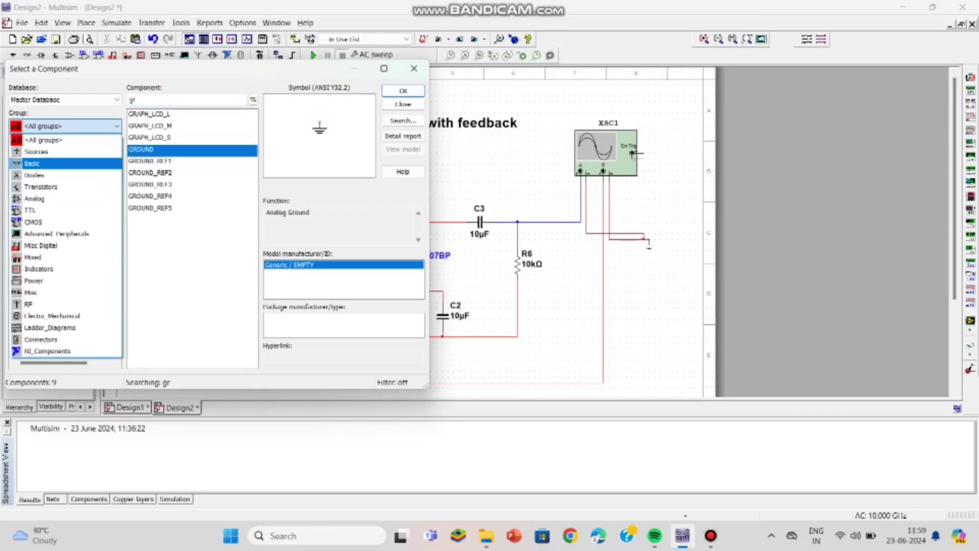
{"action": "left_click", "coordinate": [51, 163]}
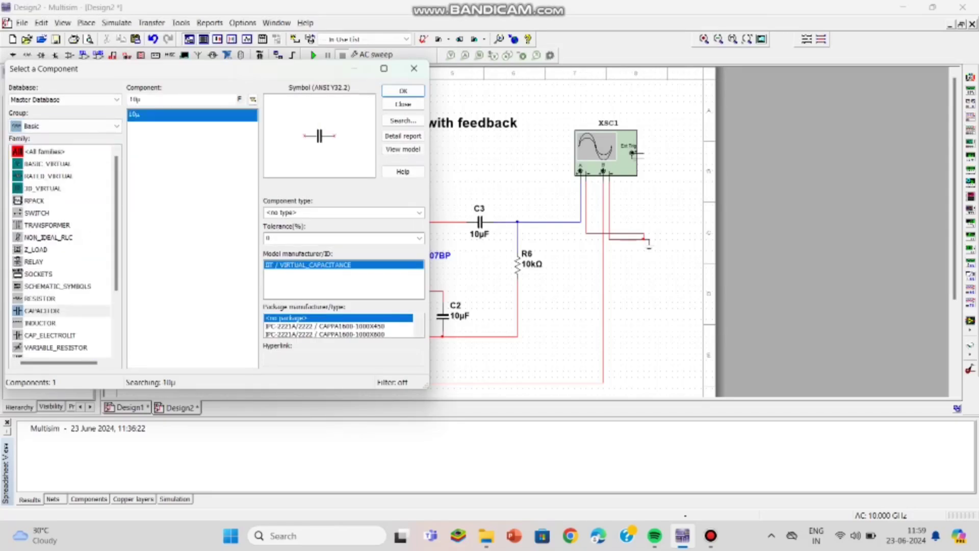
{"action": "left_click", "coordinate": [40, 299]}
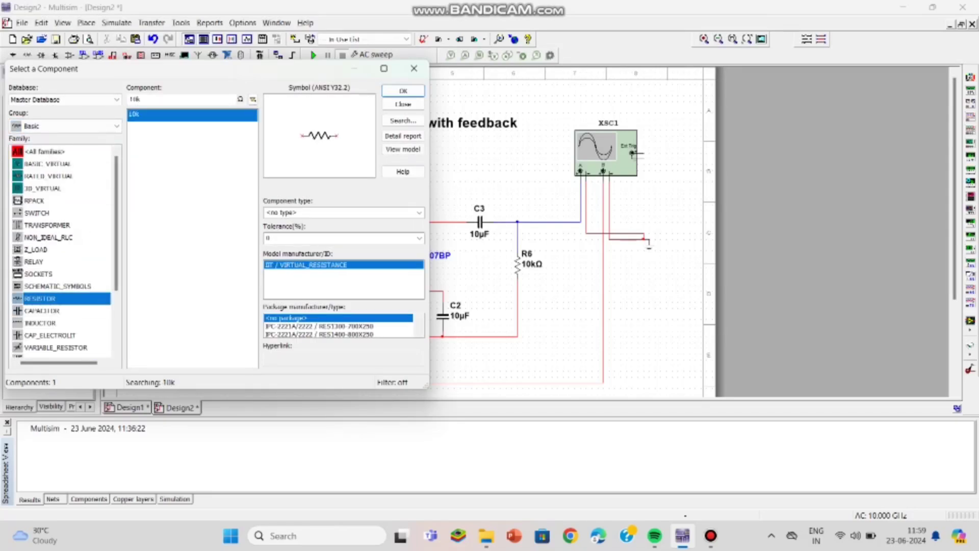
{"action": "left_click", "coordinate": [137, 99]}
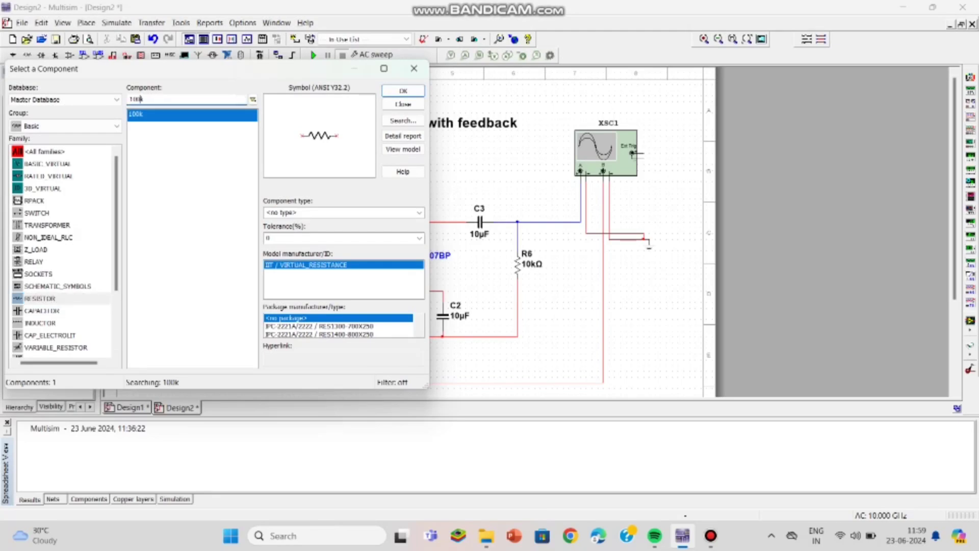
{"action": "left_click", "coordinate": [403, 91]}
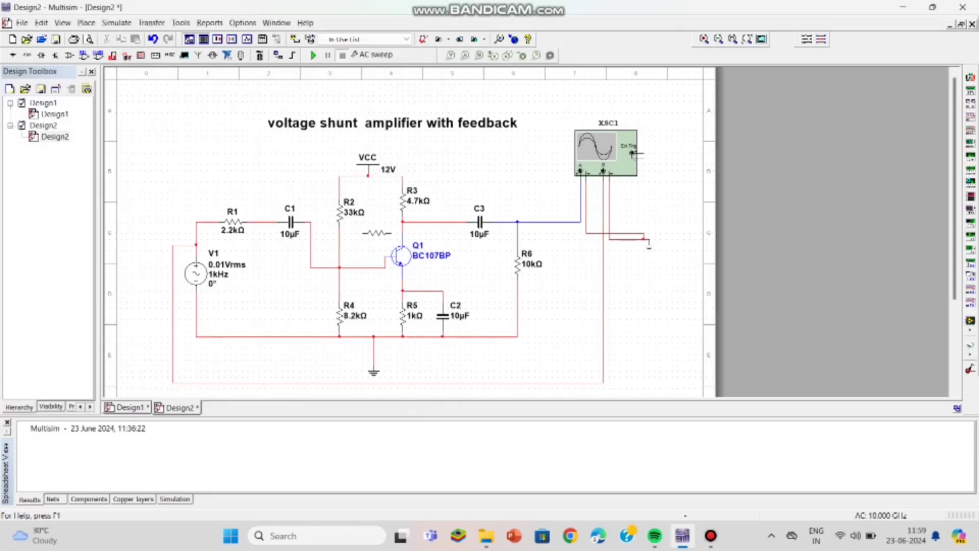
{"action": "key", "text": "Escape"}
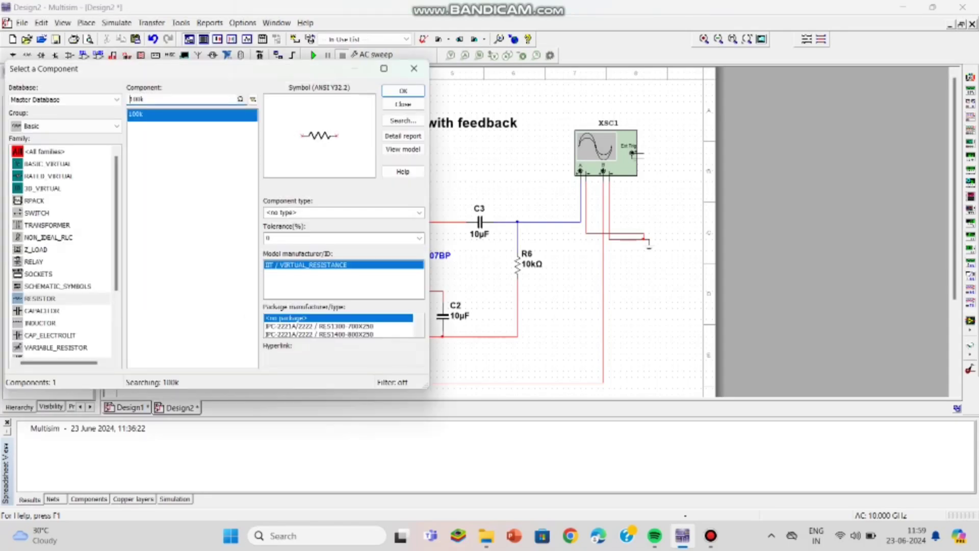
{"action": "left_click", "coordinate": [414, 68]}
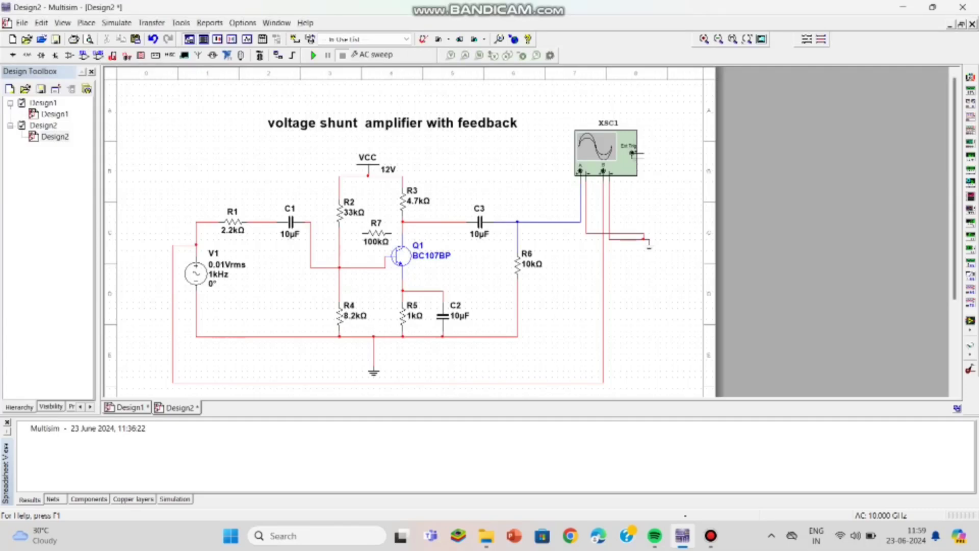
Wire the 100 kΩ resistor R7 between the base line and the collector node of Q1 as the feedback path
{"action": "left_click", "coordinate": [362, 233]}
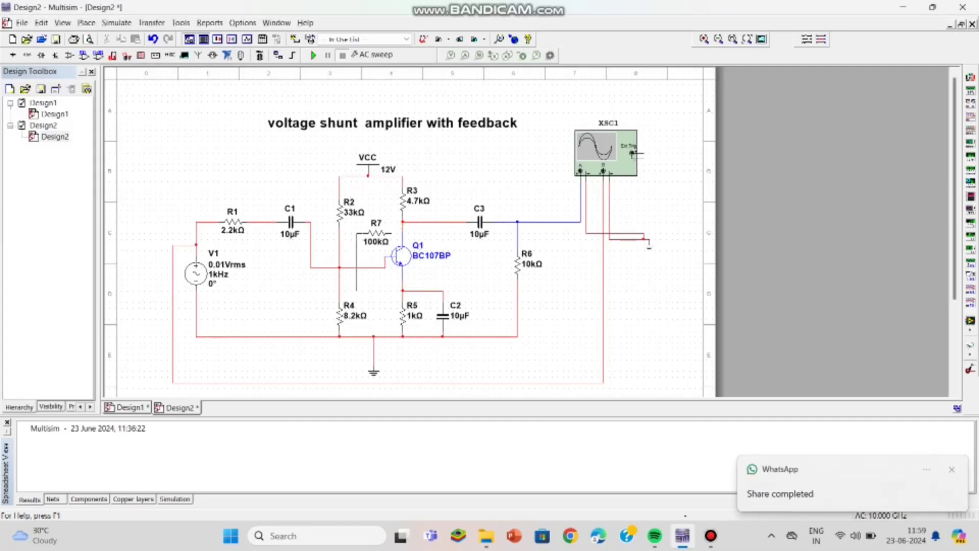
{"action": "left_click", "coordinate": [356, 267]}
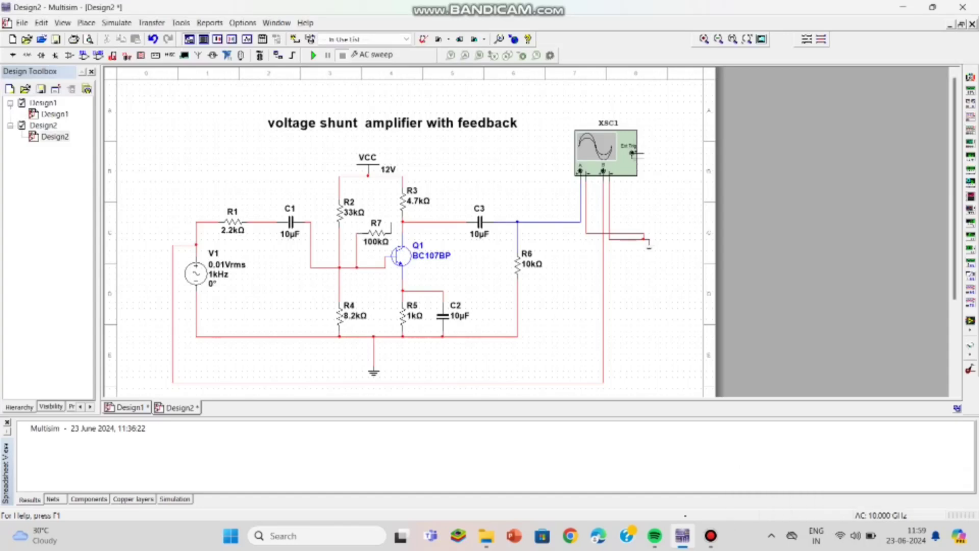
{"action": "left_click", "coordinate": [402, 222]}
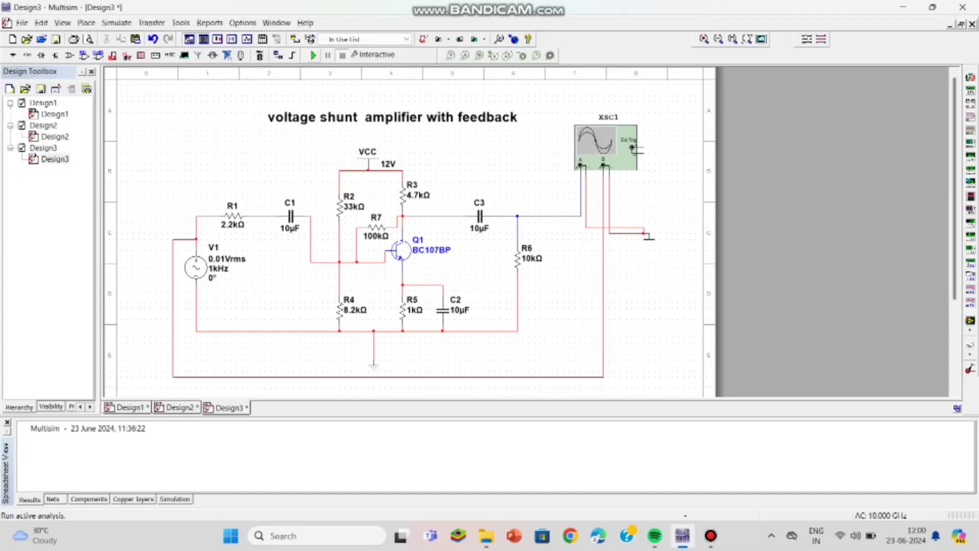
Simulate the feedback amplifier, view both waveforms on the oscilloscope with its background reversed, and move the oscilloscope window aside
{"action": "left_click", "coordinate": [314, 55]}
{"action": "key", "text": "F5"}
{"action": "double_click", "coordinate": [606, 148]}
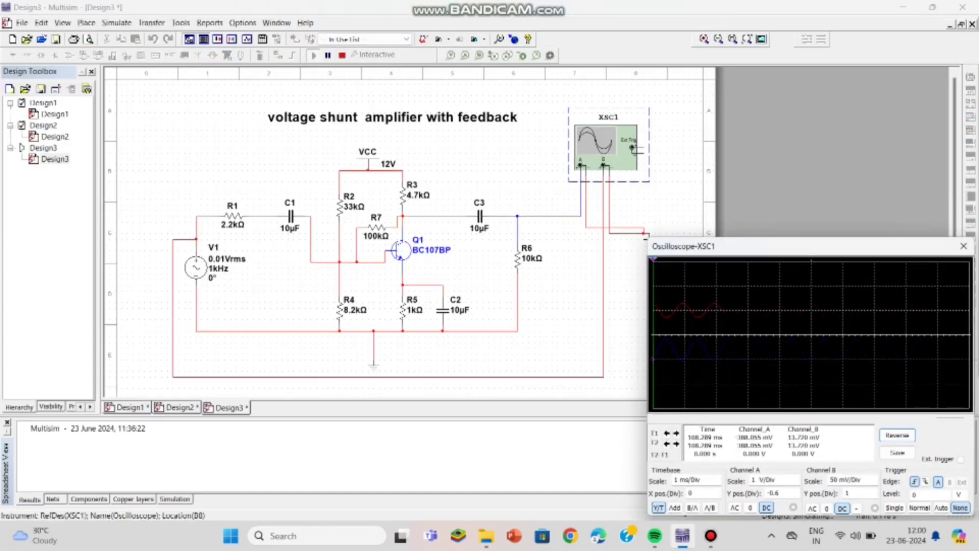
{"action": "left_click_drag", "start_coordinate": [832, 246], "coordinate": [490, 127]}
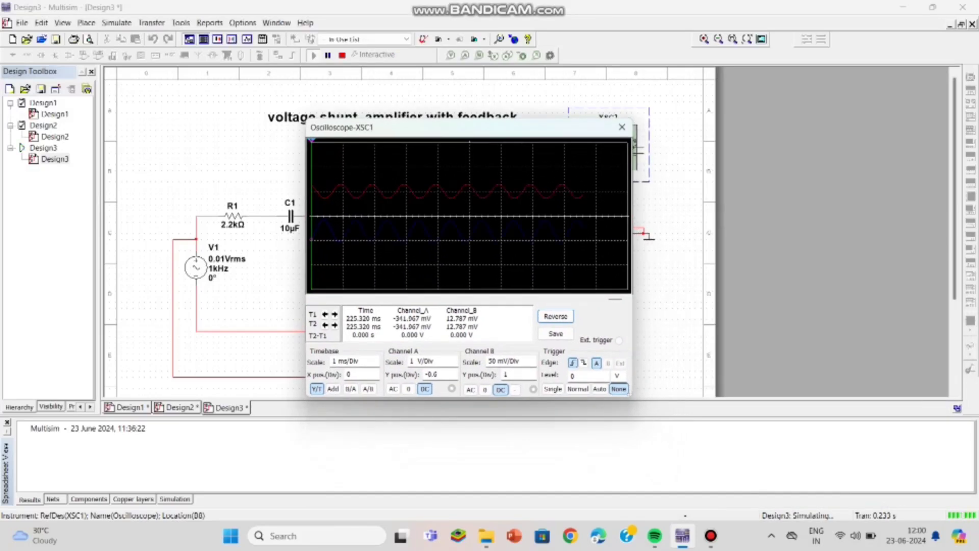
{"action": "left_click", "coordinate": [555, 316]}
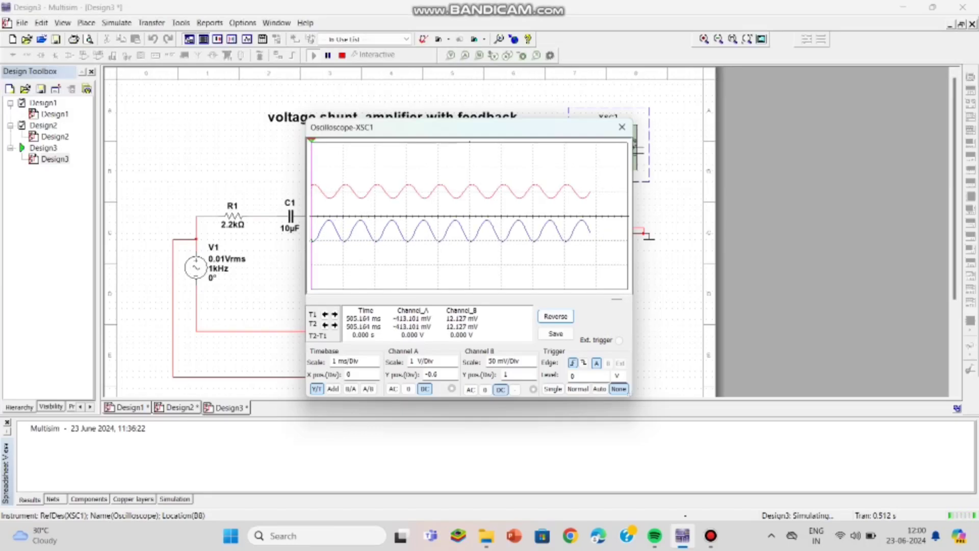
{"action": "left_click_drag", "start_coordinate": [357, 127], "coordinate": [146, 189]}
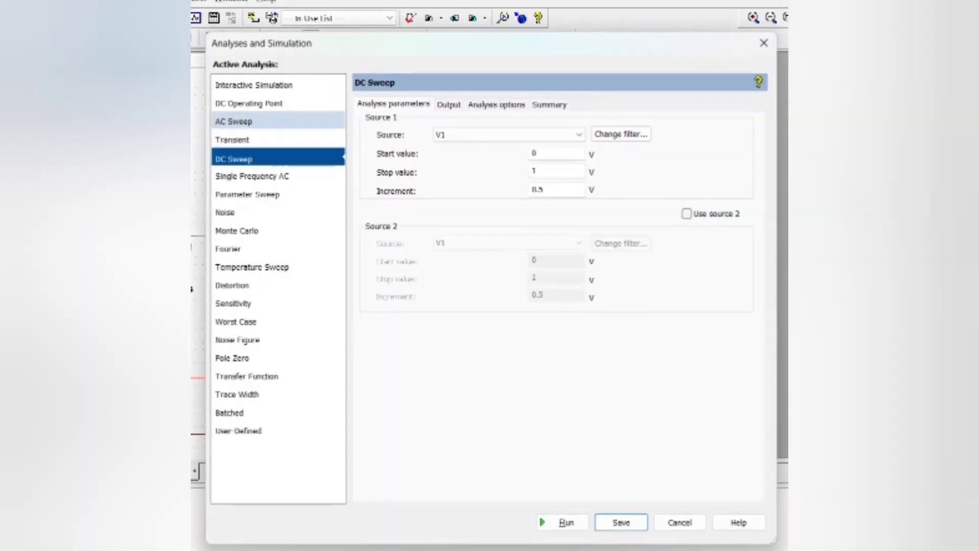
Run an AC Sweep of the feedback amplifier with V(6) as the output variable, after checking its output and frequency parameters
{"action": "left_click", "coordinate": [278, 121]}
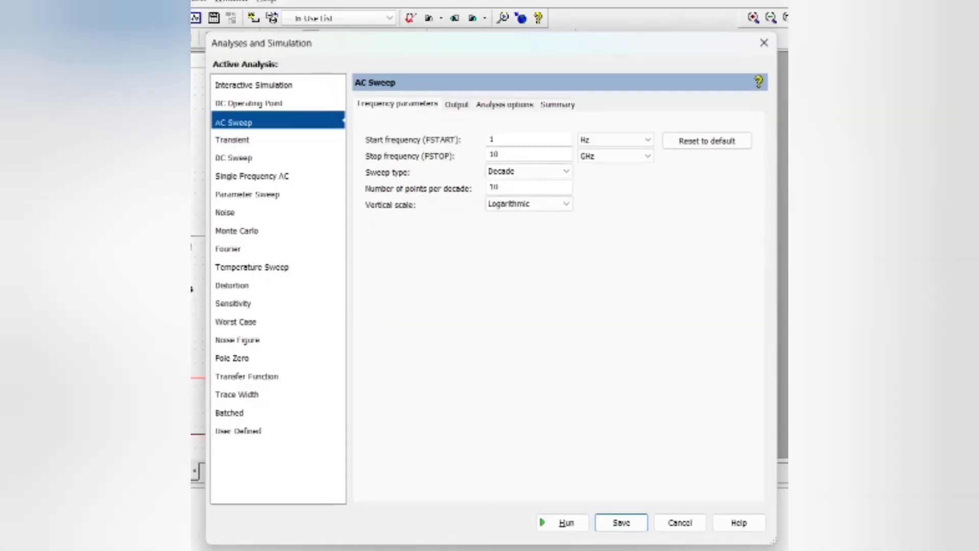
{"action": "left_click", "coordinate": [457, 104]}
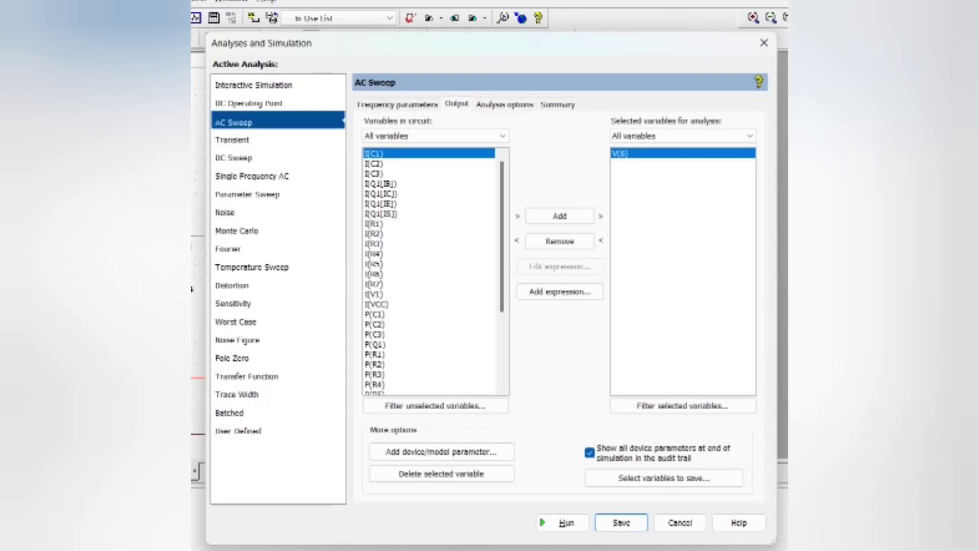
{"action": "left_click", "coordinate": [396, 104]}
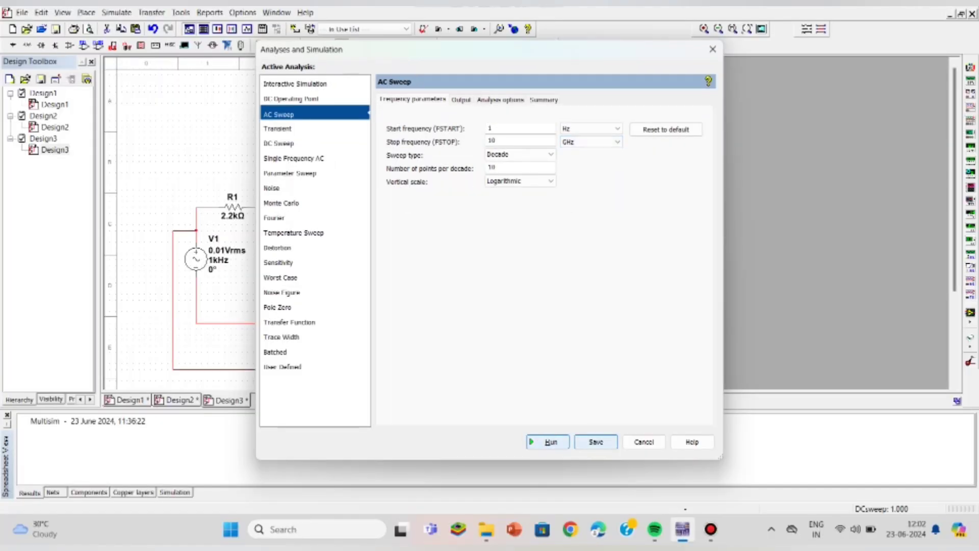
{"action": "left_click", "coordinate": [548, 441]}
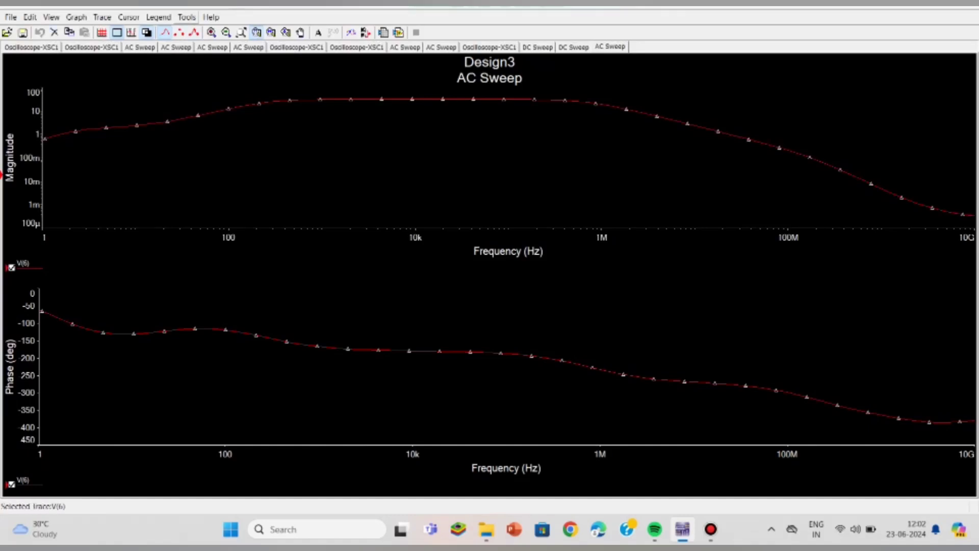
Export the V(6) trace of the AC sweep to a new Excel worksheet and maximize the Excel window
{"action": "left_click", "coordinate": [187, 16]}
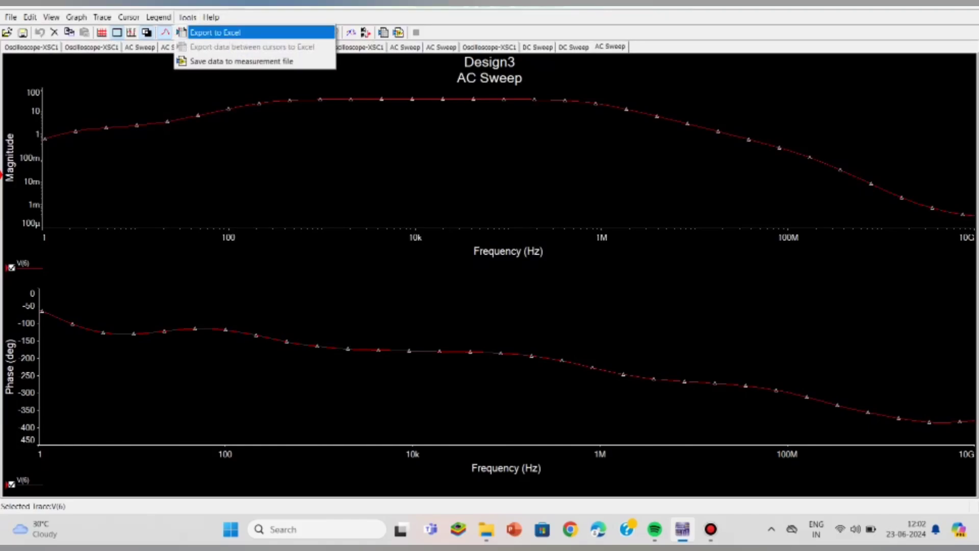
{"action": "left_click", "coordinate": [215, 33]}
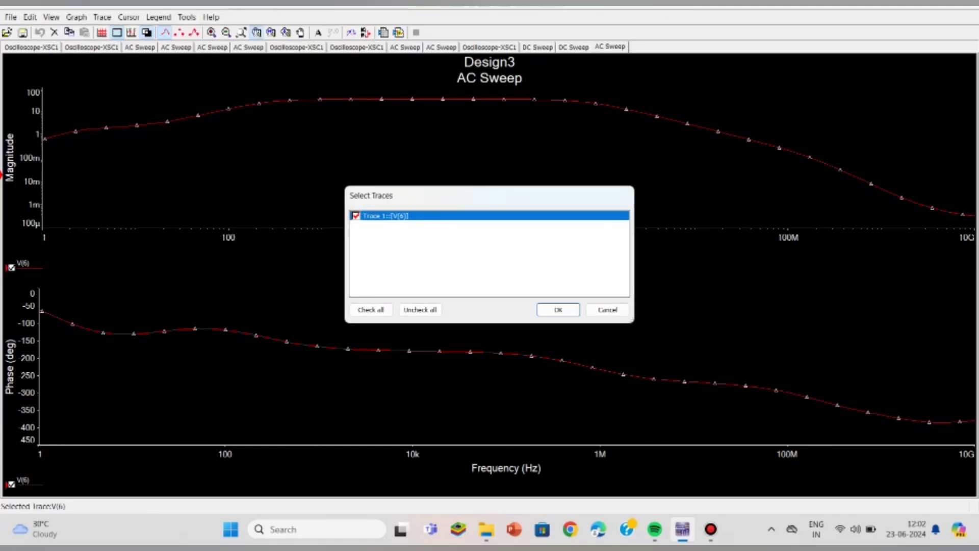
{"action": "left_click", "coordinate": [558, 310]}
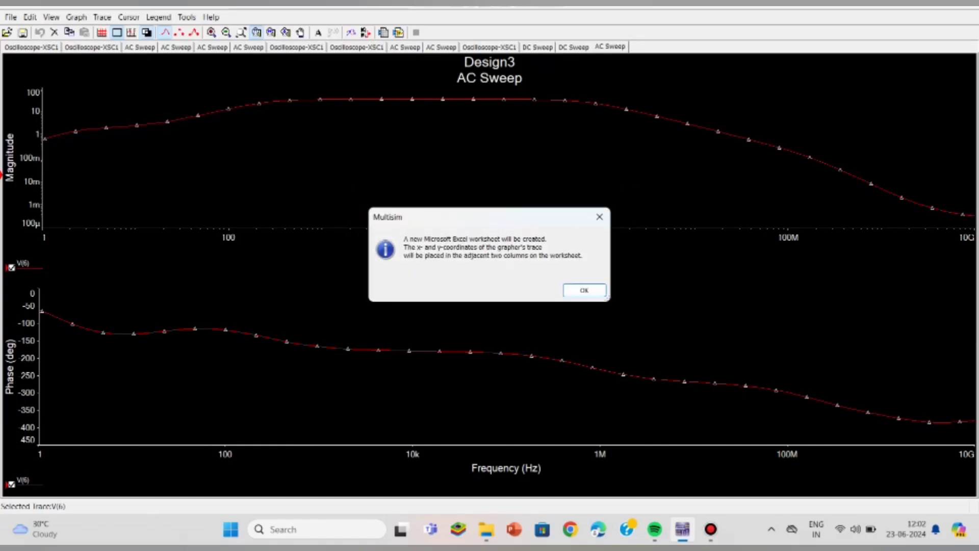
{"action": "left_click", "coordinate": [584, 290]}
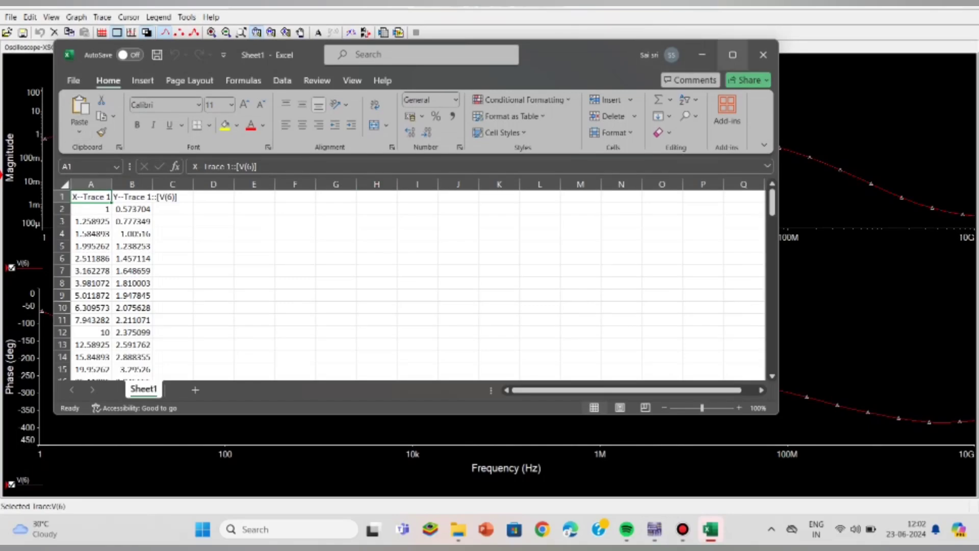
{"action": "left_click", "coordinate": [732, 55]}
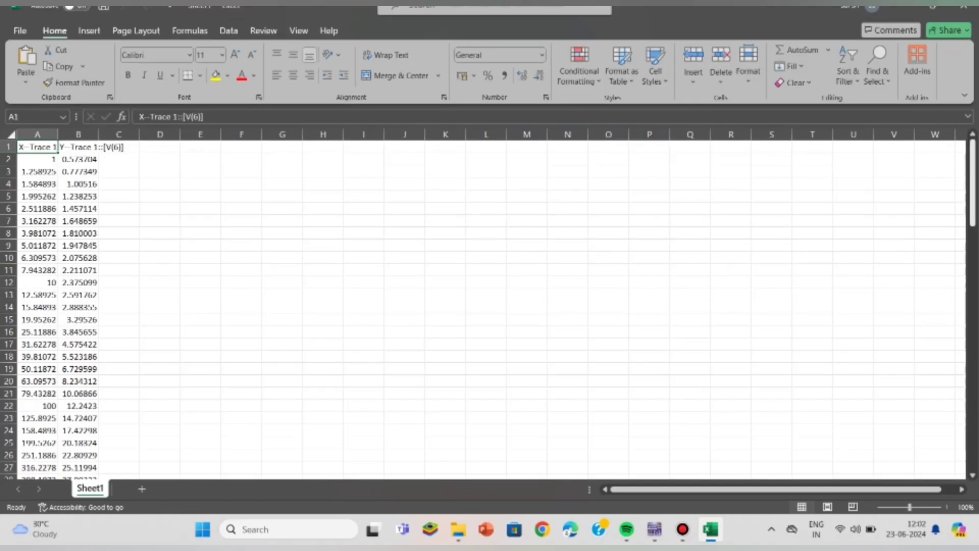
Enter the note "take some values for observation" in cell F13 of the exported worksheet
{"action": "left_click_drag", "start_coordinate": [972, 206], "coordinate": [972, 179]}
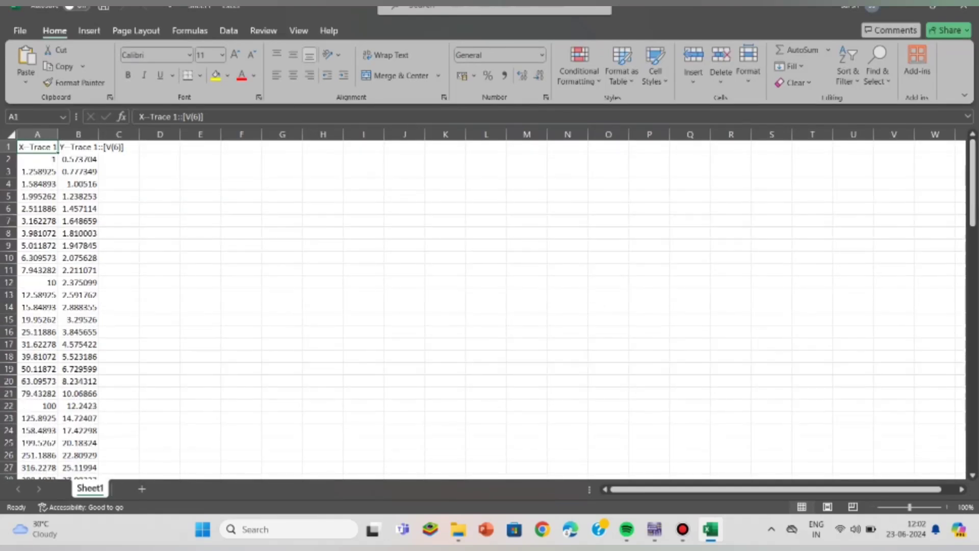
{"action": "left_click", "coordinate": [241, 294]}
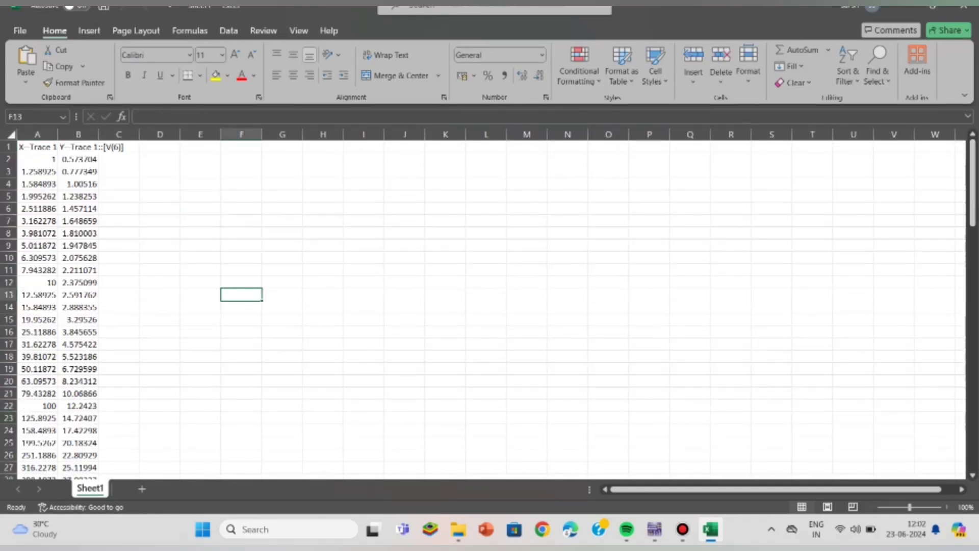
{"action": "type", "text": "take some"}
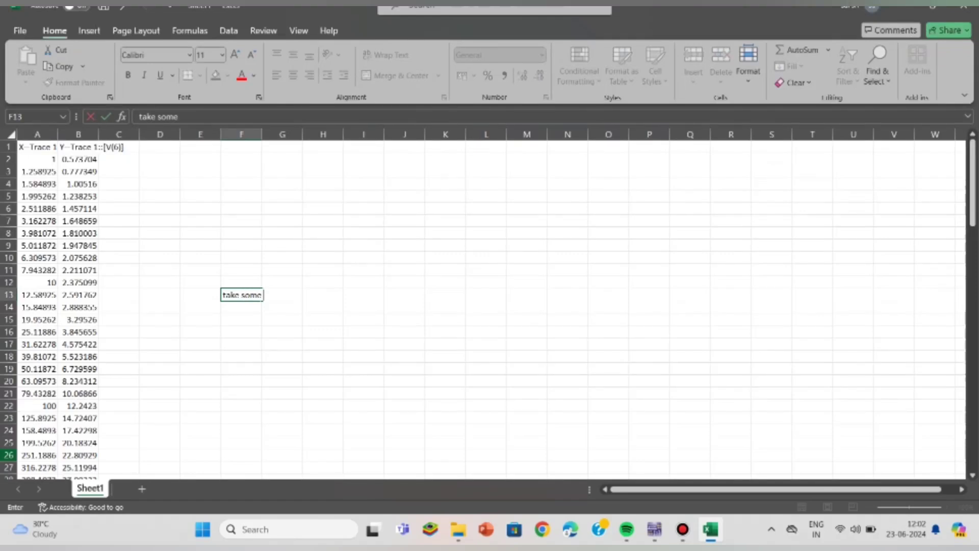
{"action": "type", "text": " values for"}
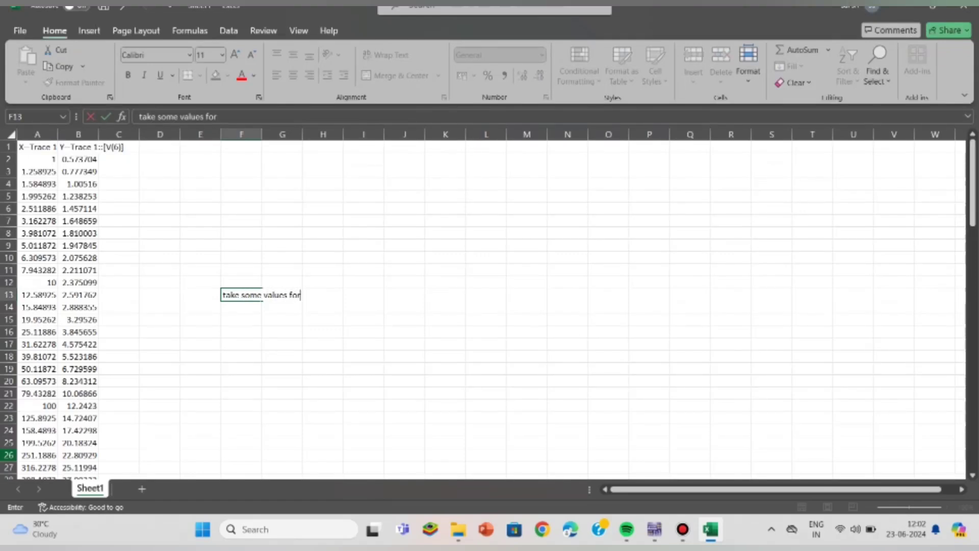
{"action": "type", "text": " observation"}
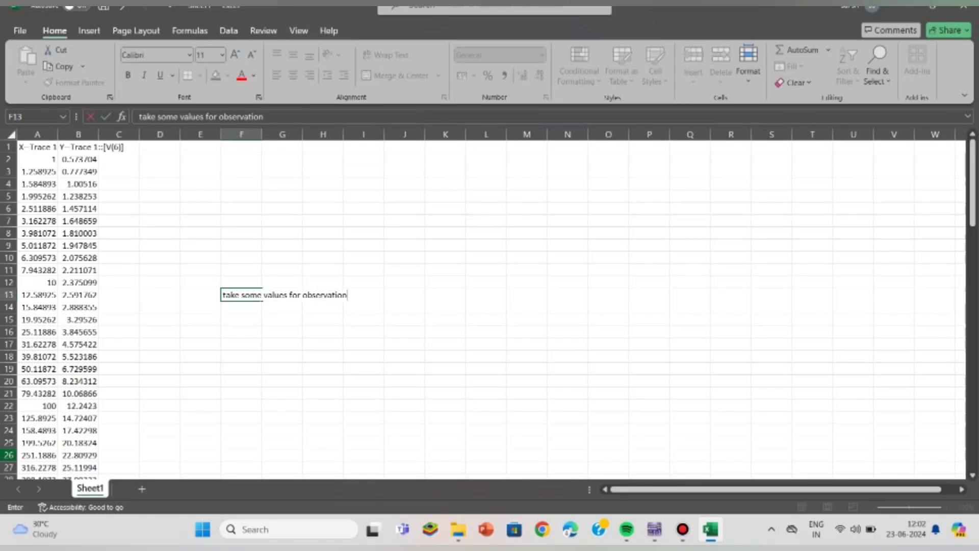